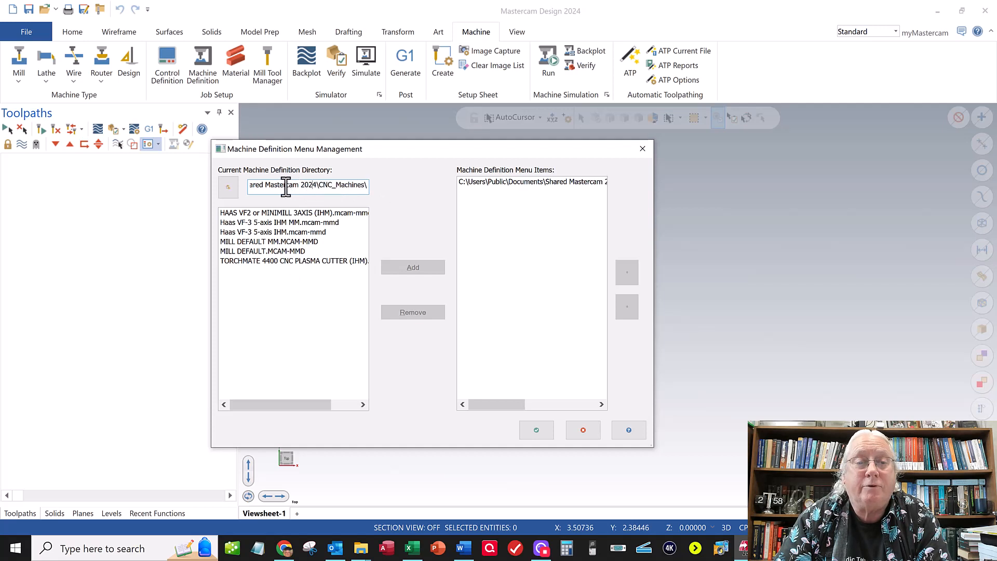
- Examine the full machine definition directory path and the machine definitions listed in the CNC_Machines folder
click(261, 185)
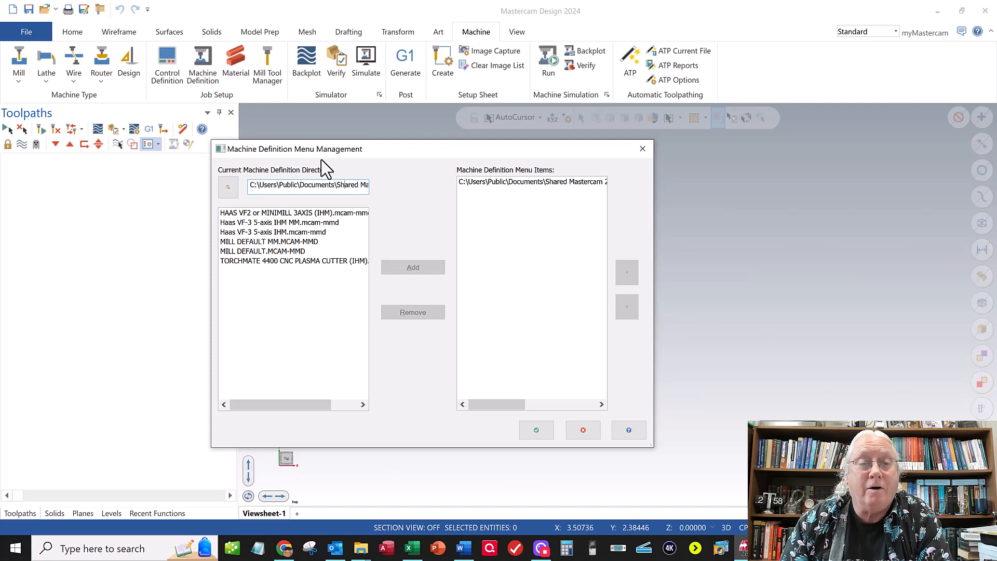
key(Right)
key(Right)
key(Right)
key(Right)
key(Right)
key(Right)
key(Right)
key(Right)
key(Right)
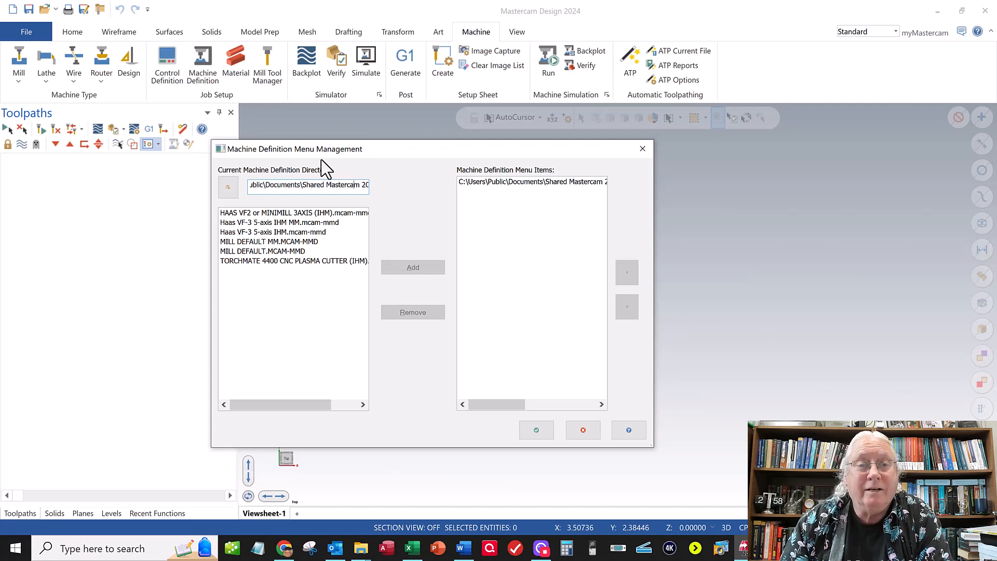
key(Right)
key(Right)
key(Right)
key(Right)
key(Right)
key(Right)
key(Right)
key(Right)
key(Right)
key(Right)
key(Right)
key(Right)
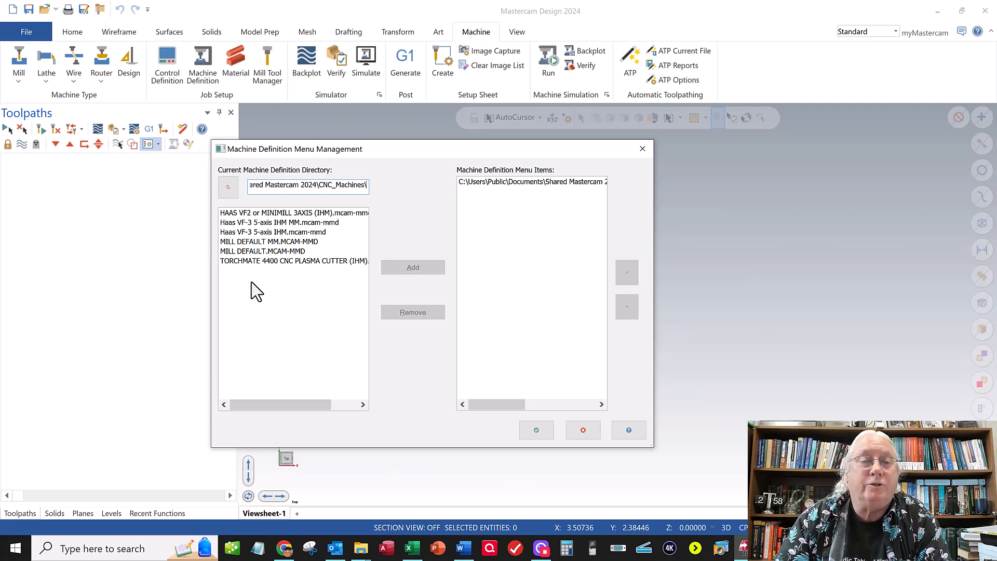
click(293, 260)
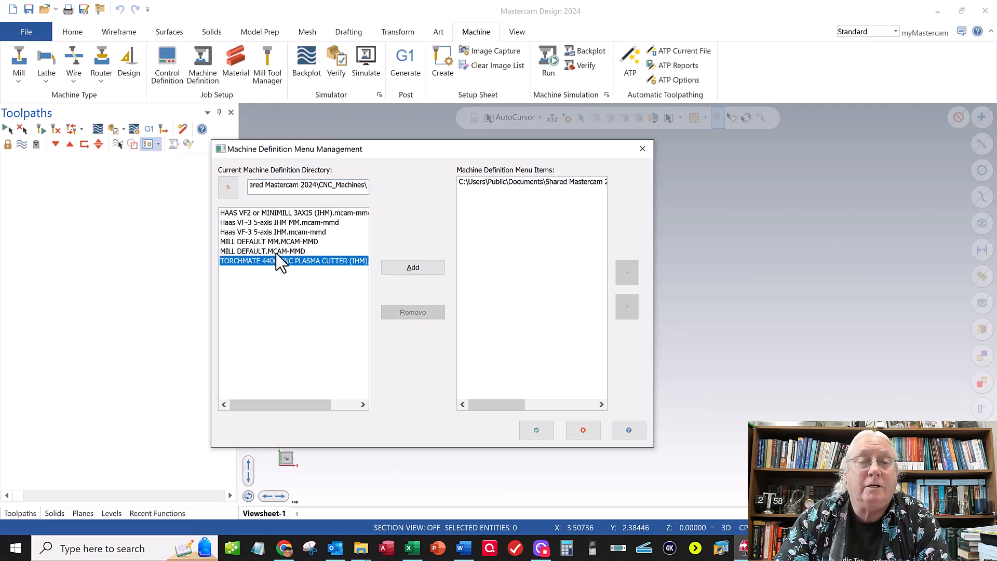
- Remove the TORMACH PCNC 440 (IHM).mcam-mmd definition from the mill menu items and add it back
click(509, 183)
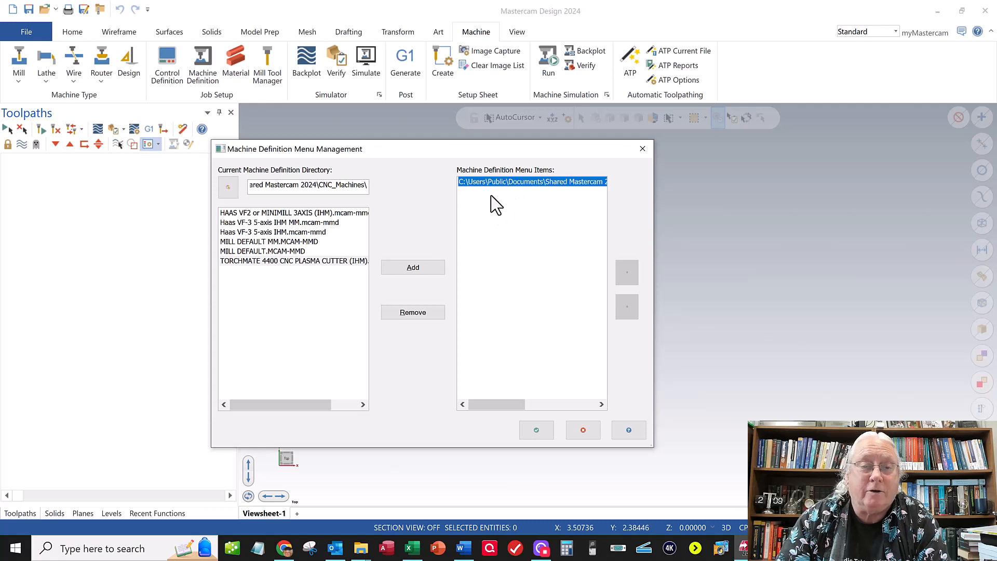
click(421, 312)
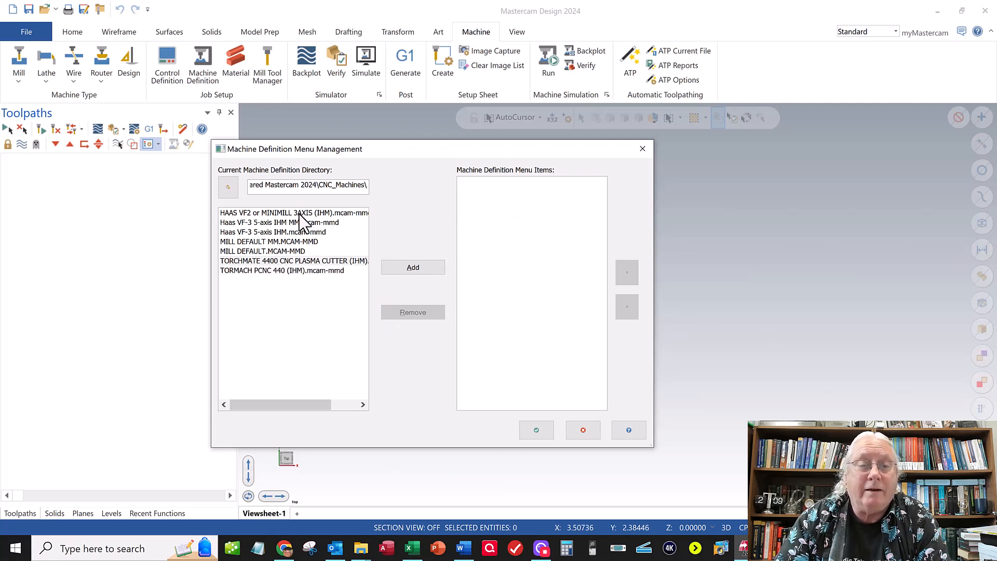
click(273, 271)
click(423, 269)
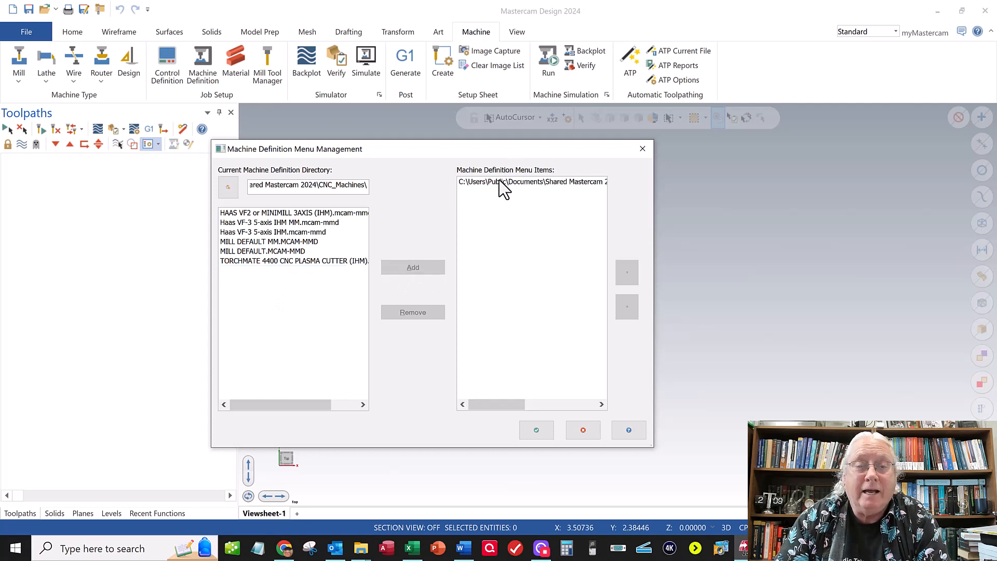
- Accept the machine menu list and create a mill machine group using TORMACH PCNC 440 (IHM).mcam-mmd
click(499, 182)
click(536, 430)
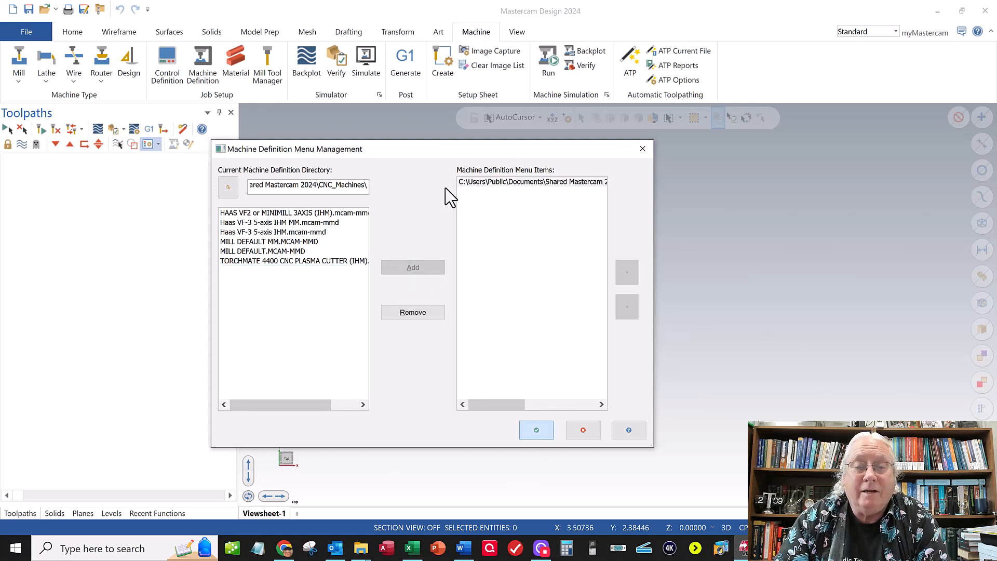
click(23, 80)
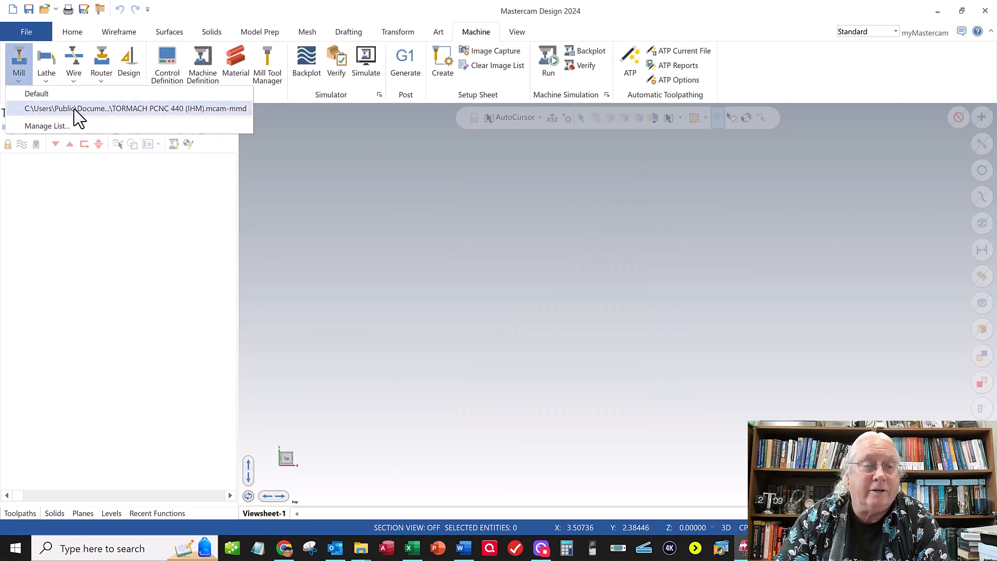
click(75, 109)
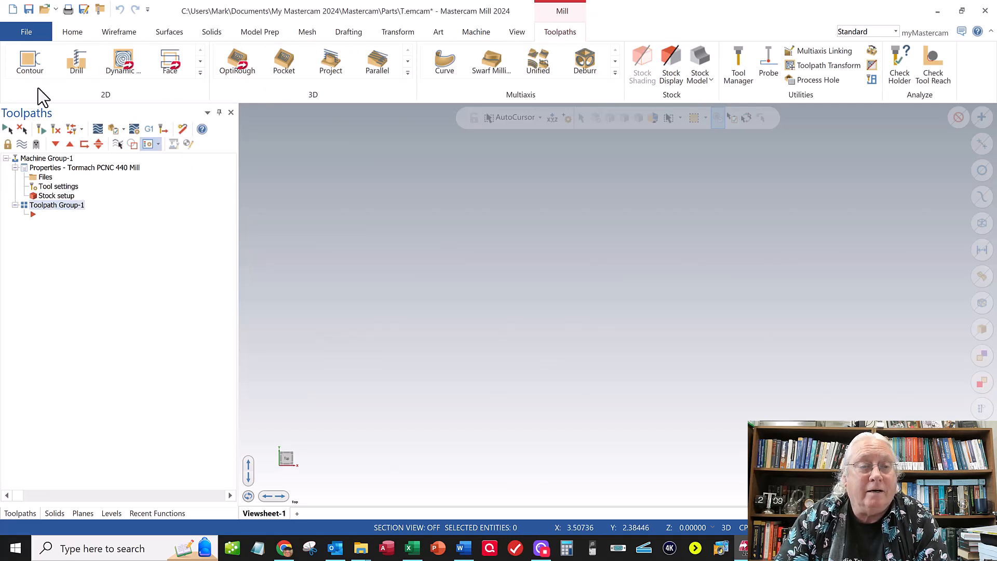
- Save the part as TSU-091-00-05_BOT in the youtube folder under MFGE-3316-091 - Spring 2024, A05 - Interface Fits, as a Mastercam Educ file
click(27, 33)
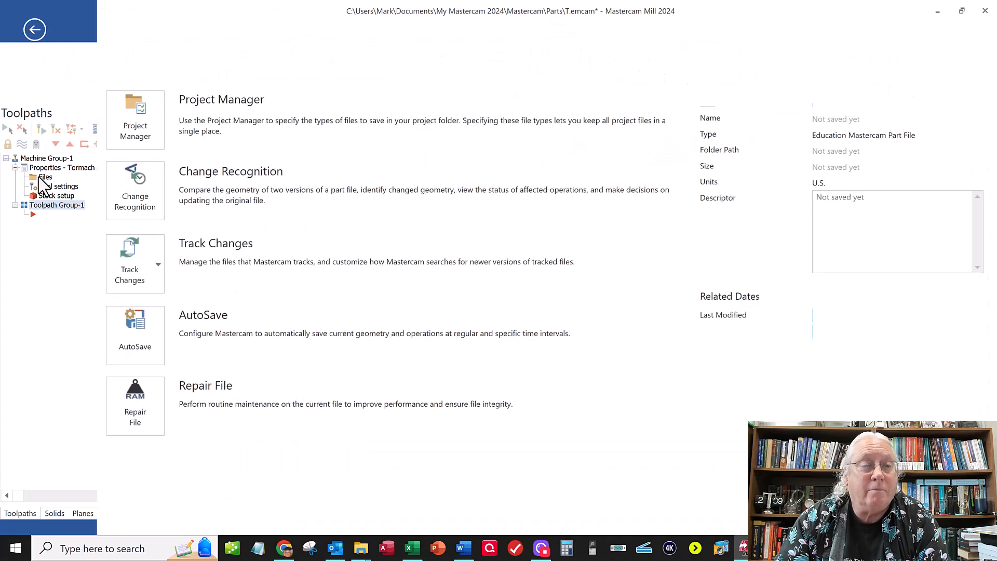
click(35, 200)
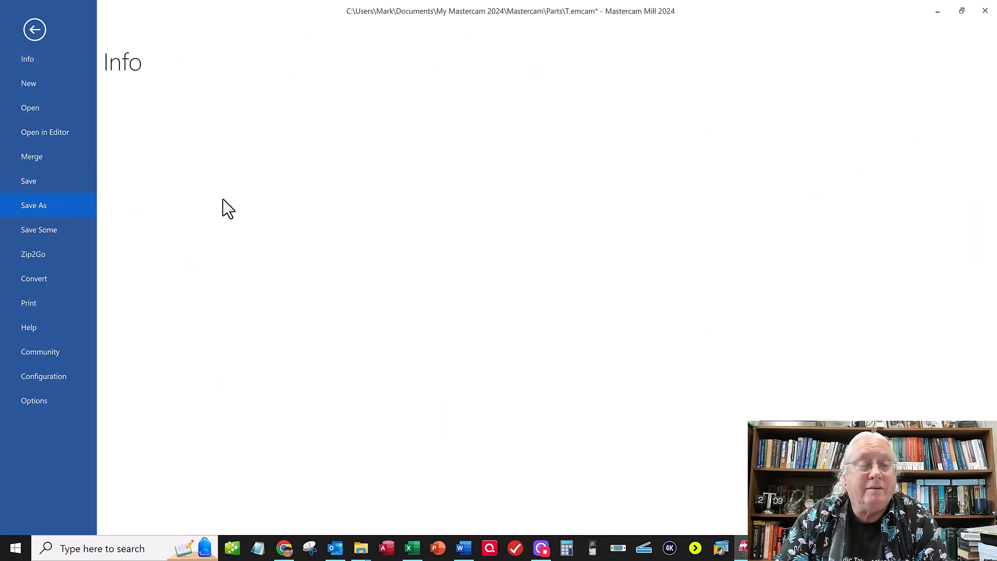
click(246, 319)
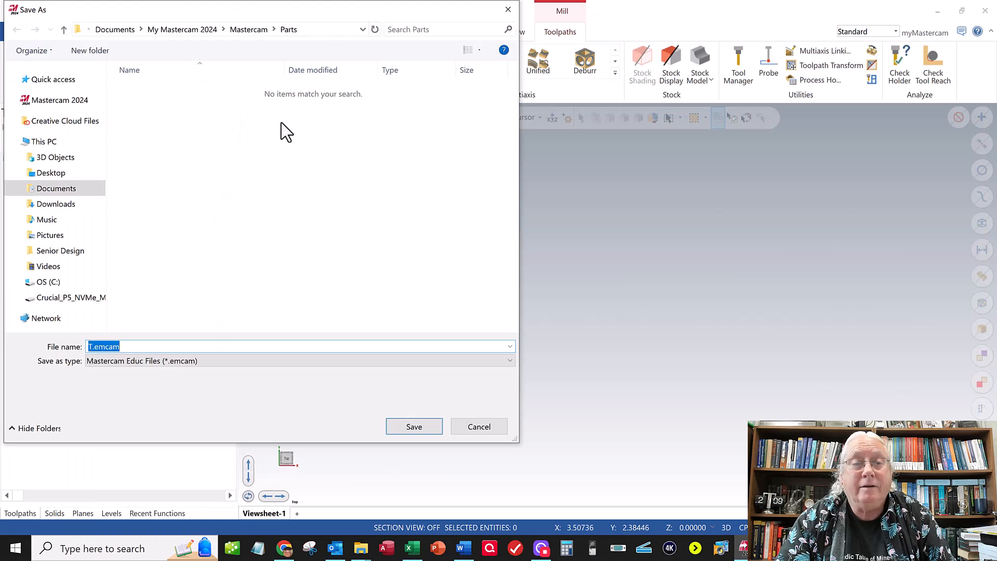
click(117, 28)
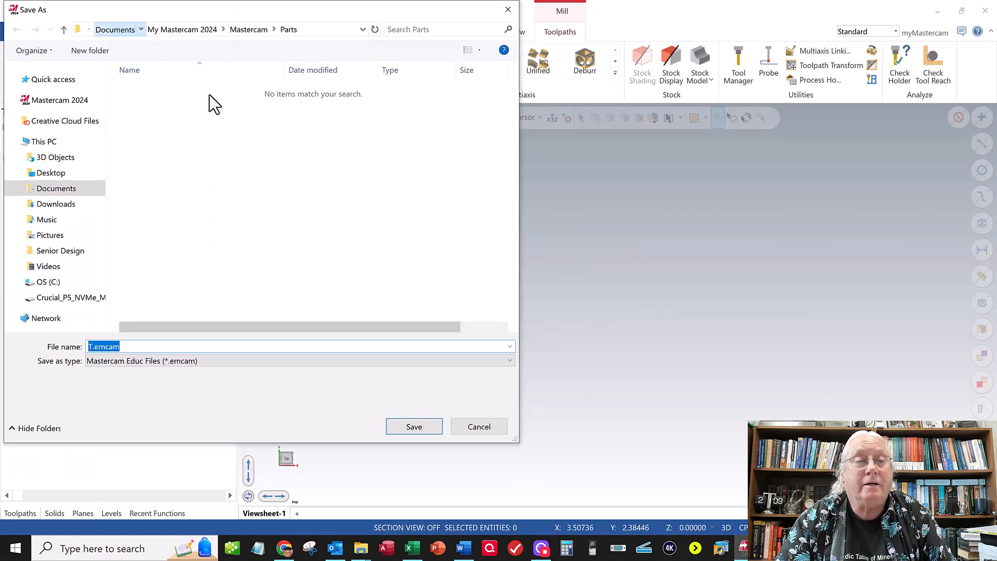
click(197, 128)
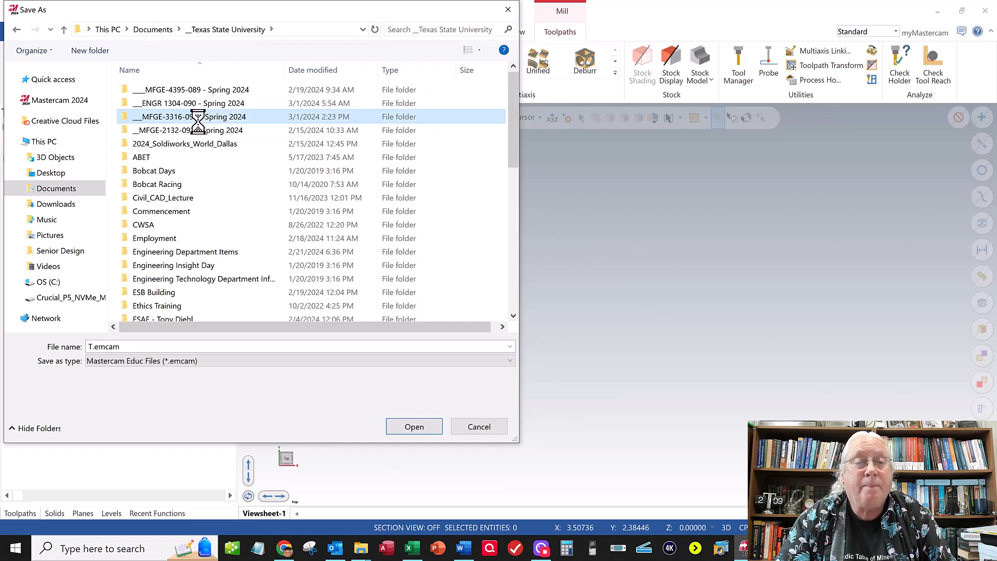
double_click(197, 118)
click(187, 143)
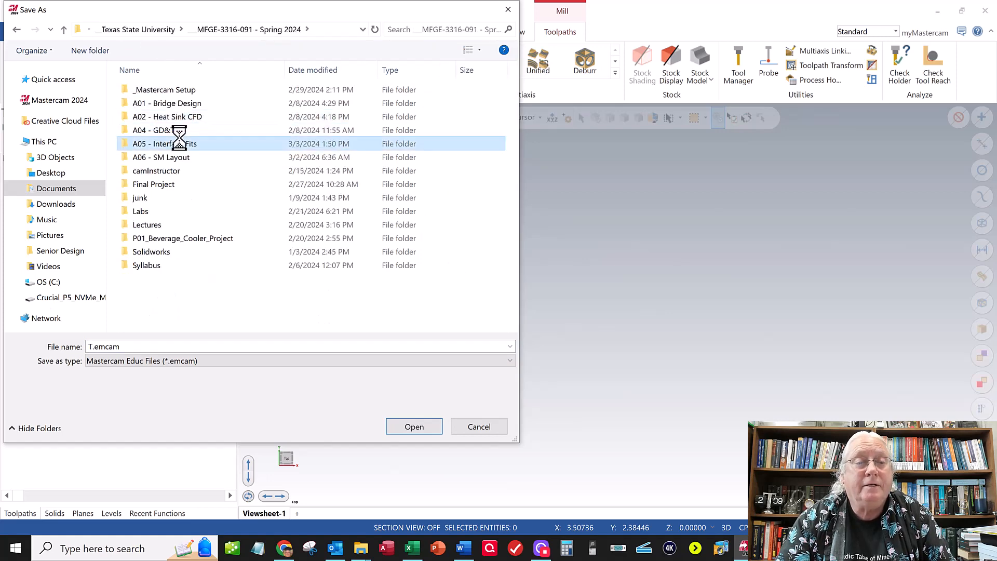
key(Return)
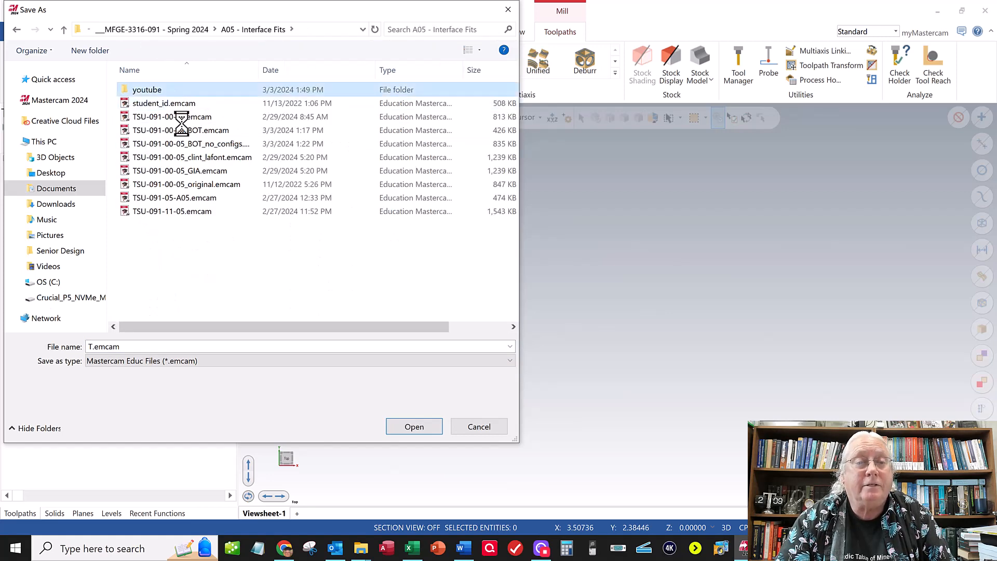
key(Return)
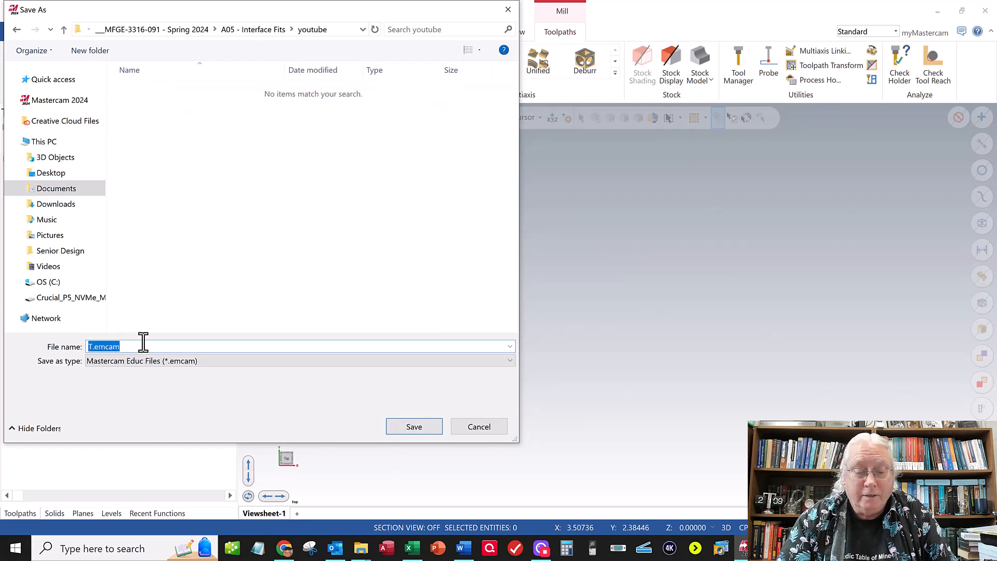
text(TSU-091-00-05_BOT)
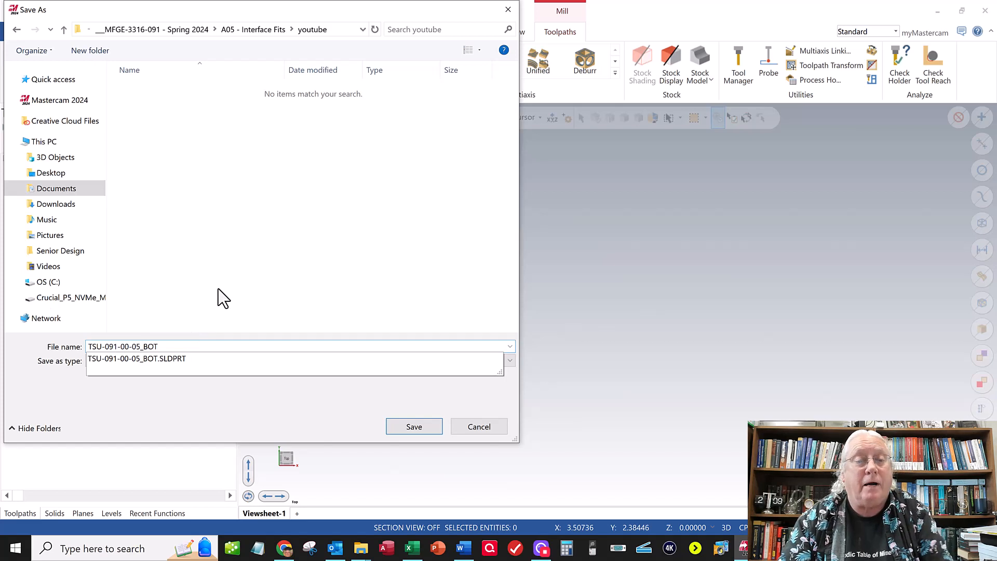
click(206, 218)
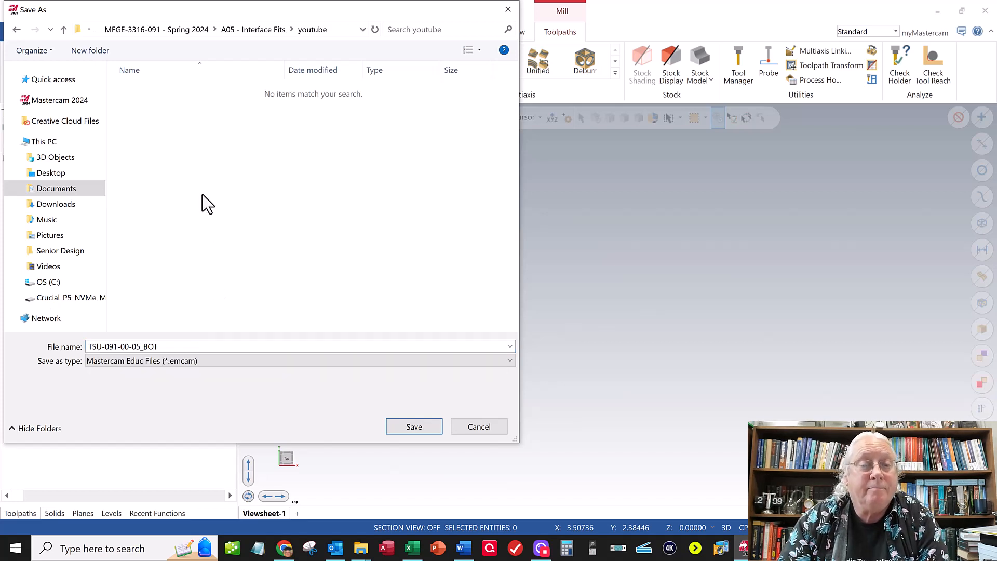
click(419, 432)
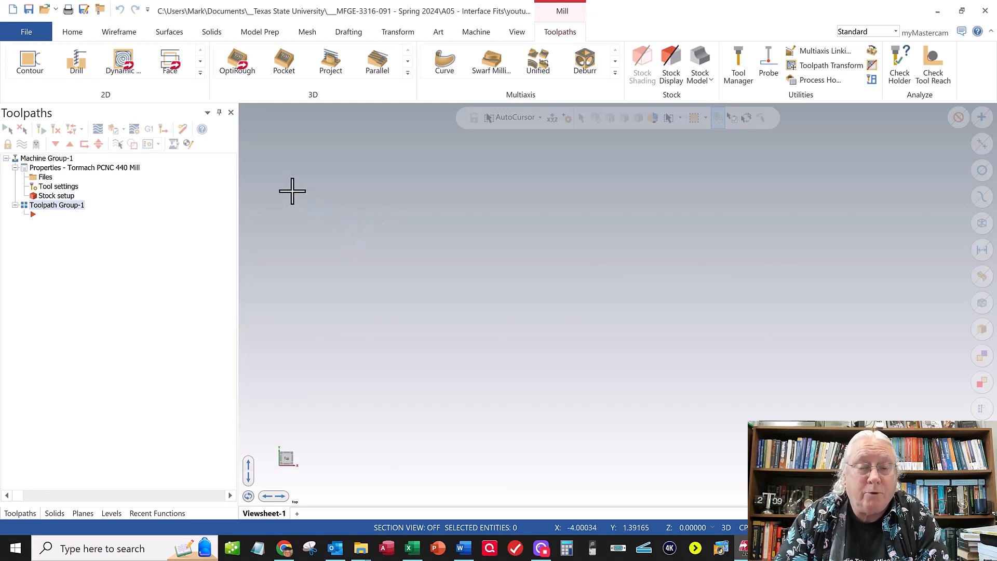
- Merge TSU-091-00-05_BOT.SLDPRT from the youtube folder into the part, showing all file types and keeping the merged file levels
click(44, 34)
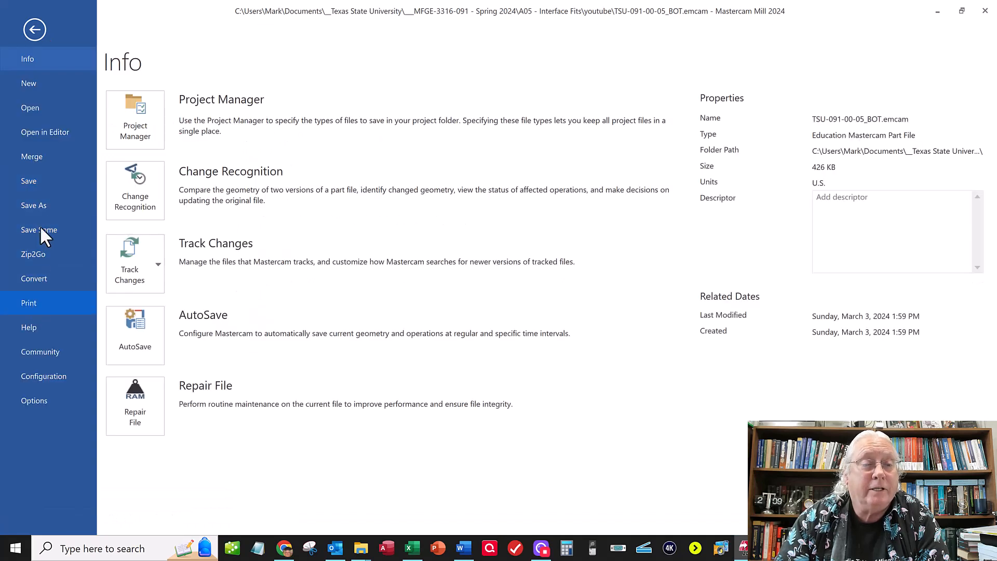
click(32, 157)
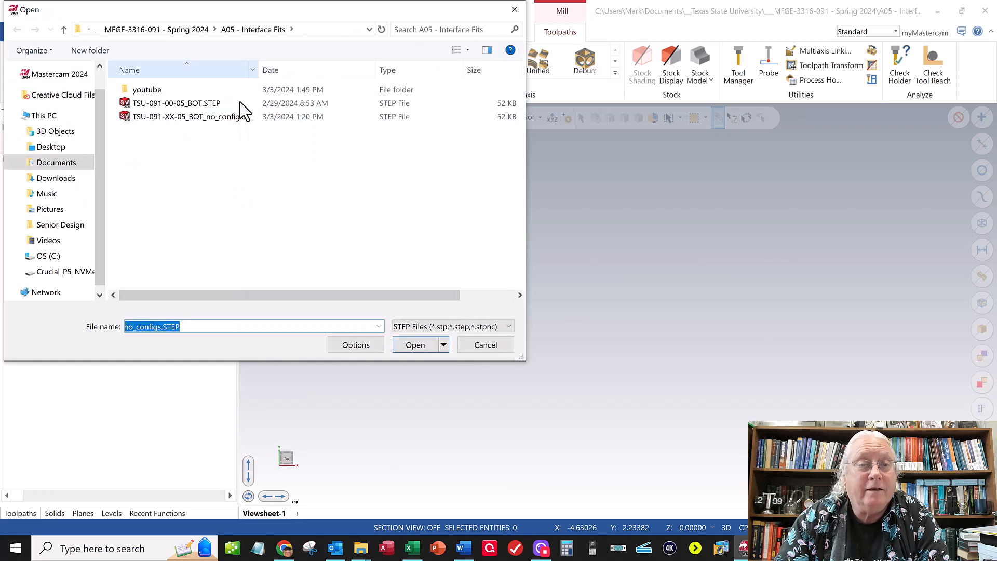
click(229, 104)
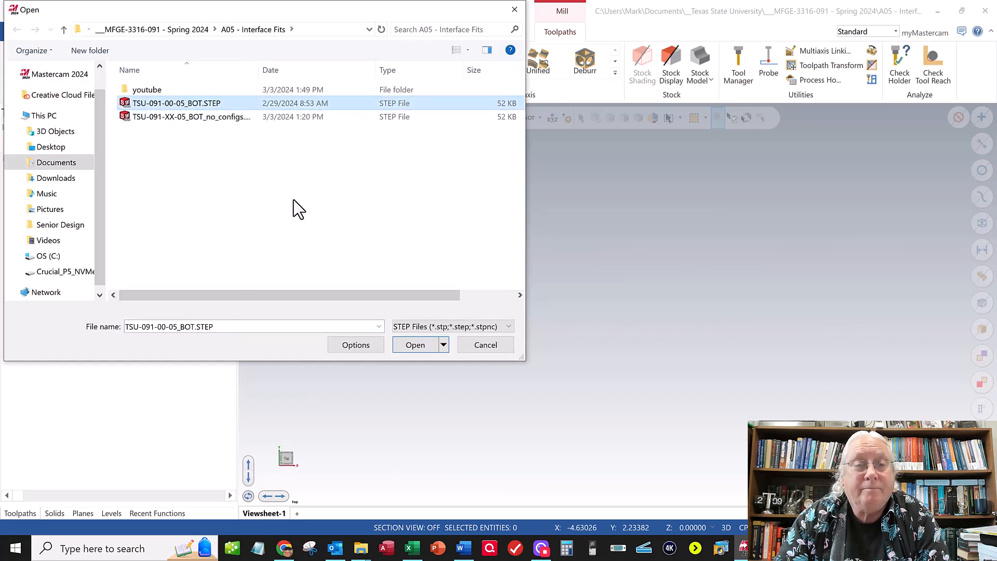
click(157, 93)
double_click(156, 92)
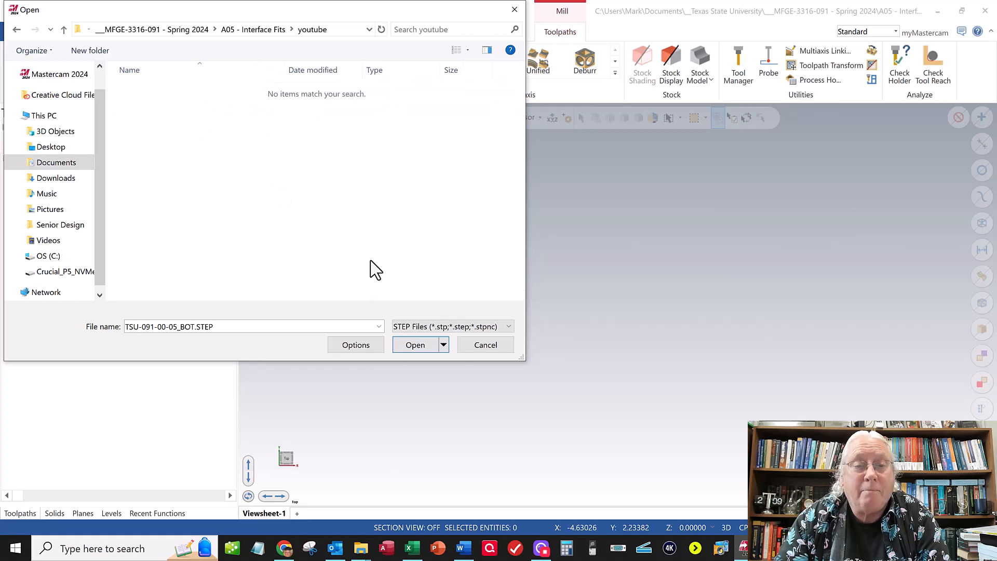
click(417, 328)
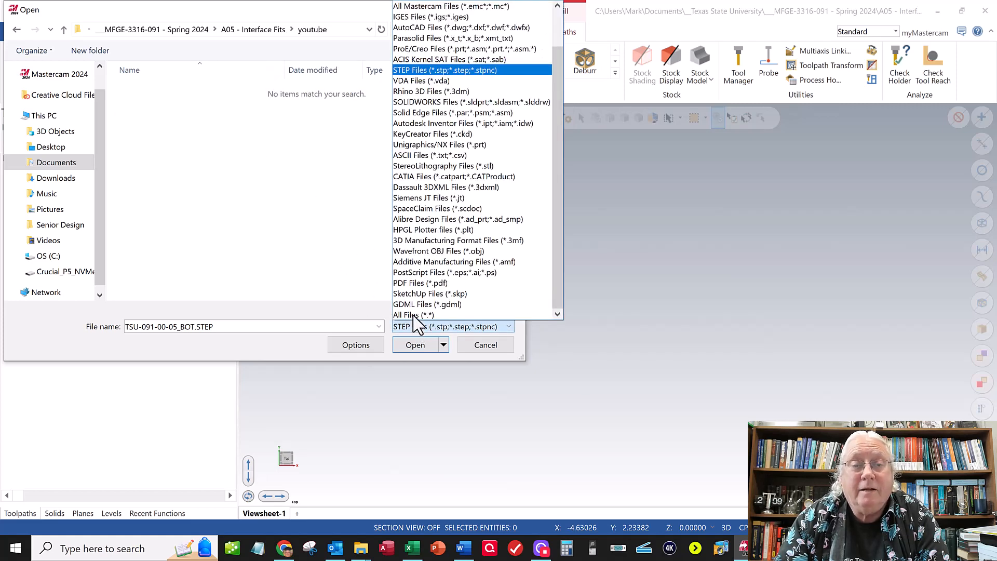
click(416, 314)
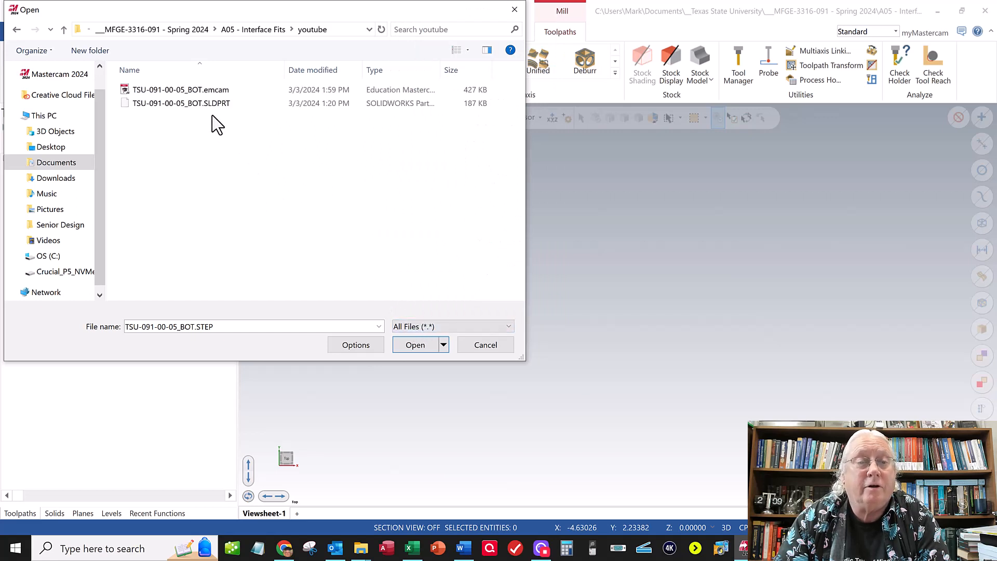
click(198, 104)
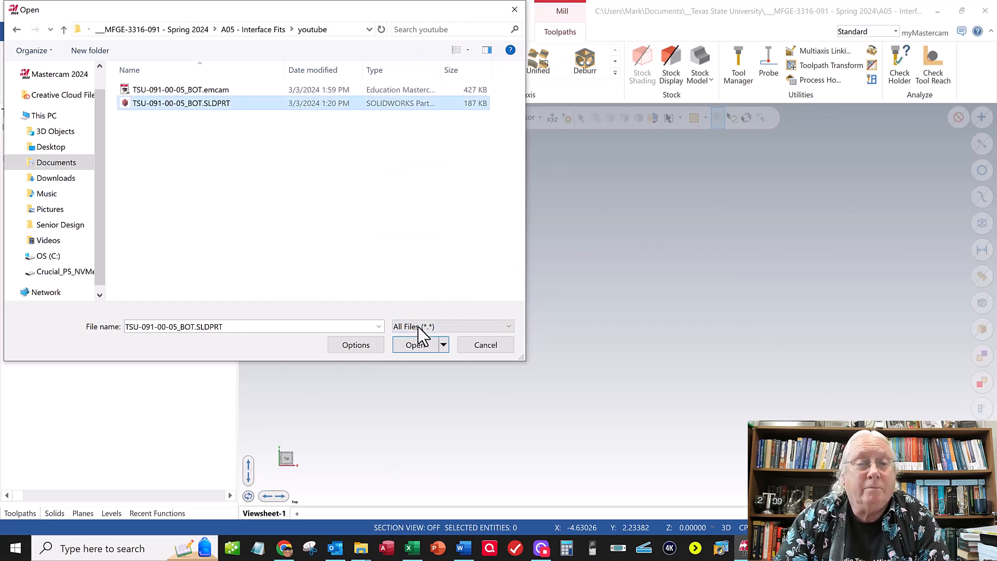
click(414, 346)
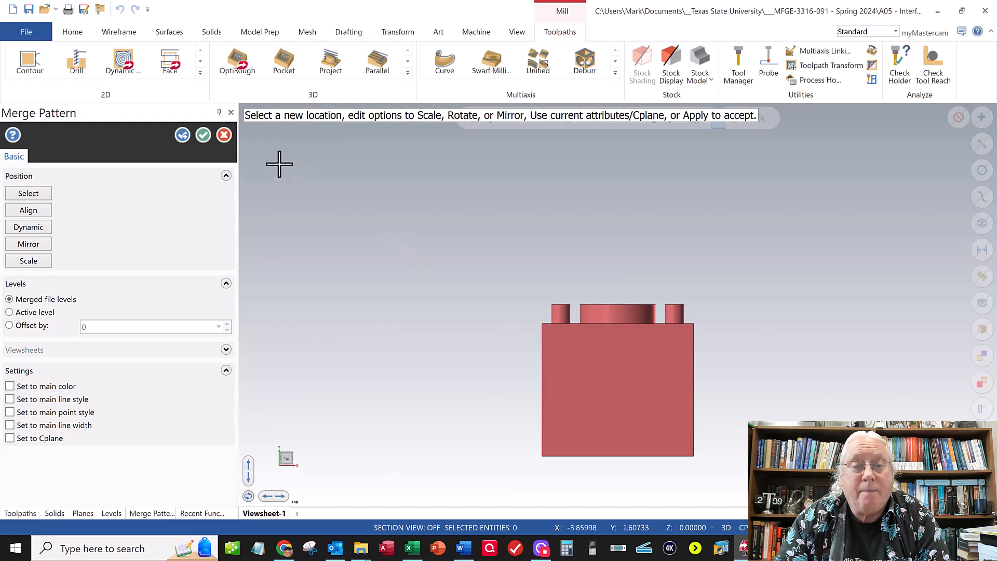
click(203, 135)
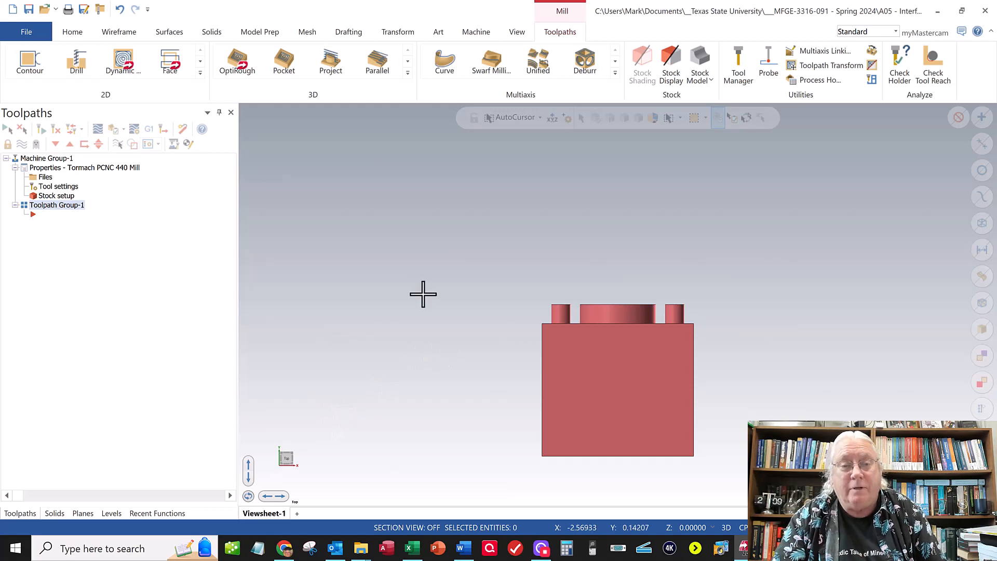
- Examine the merged block's orientation in the isometric and right-side views
right_click(450, 334)
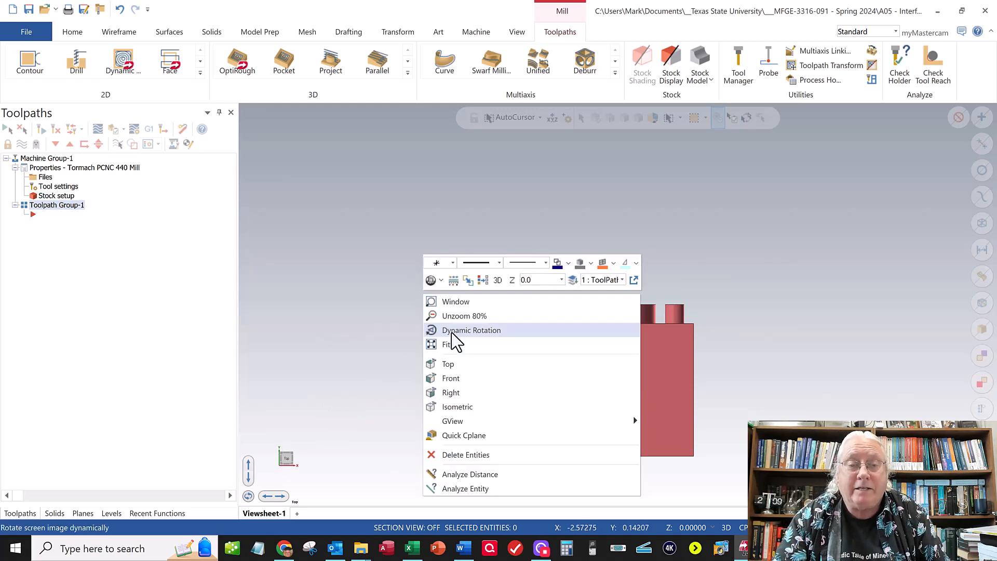
click(449, 406)
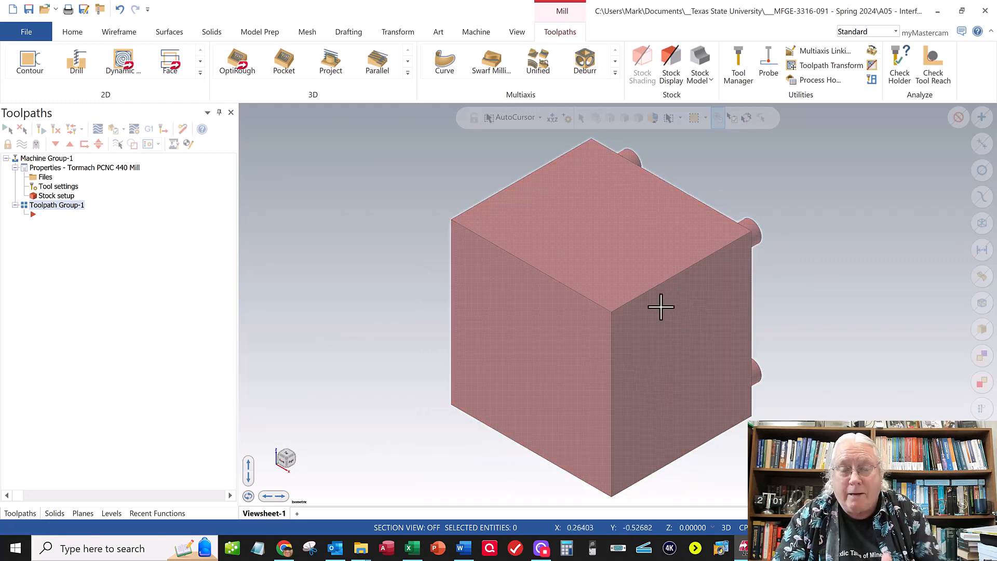
right_click(393, 262)
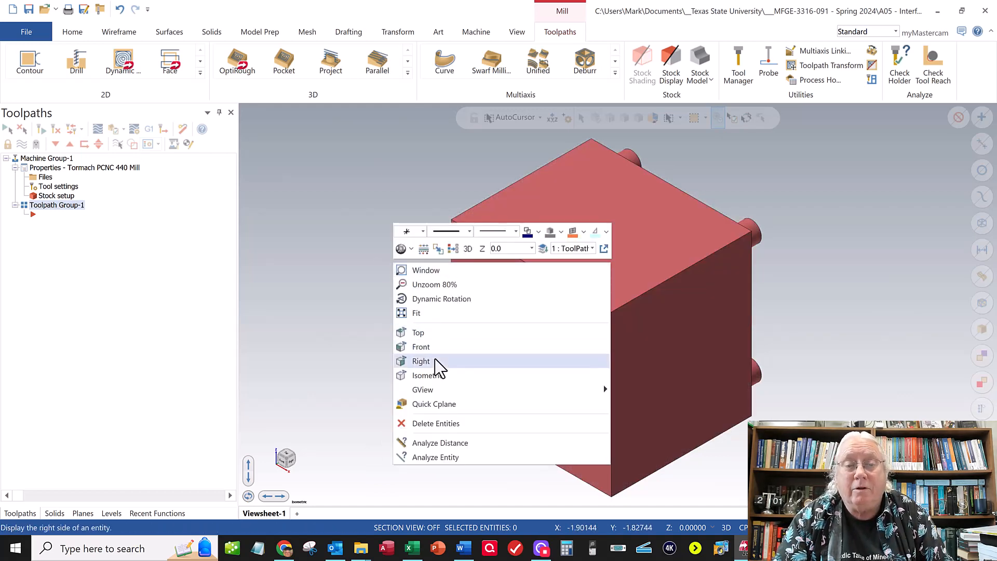
click(421, 361)
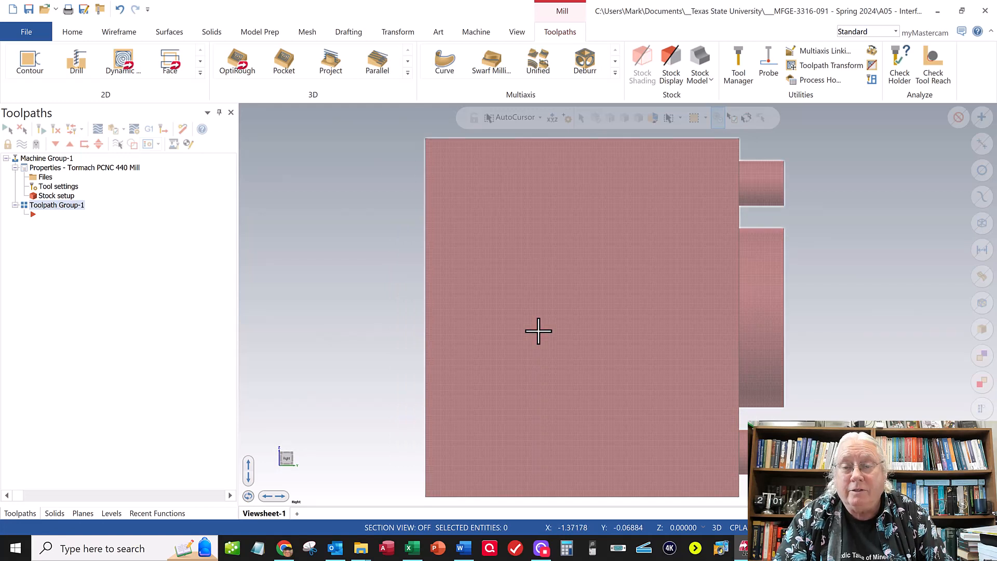
scroll(534, 331, down, 3)
scroll(699, 328, up, 1)
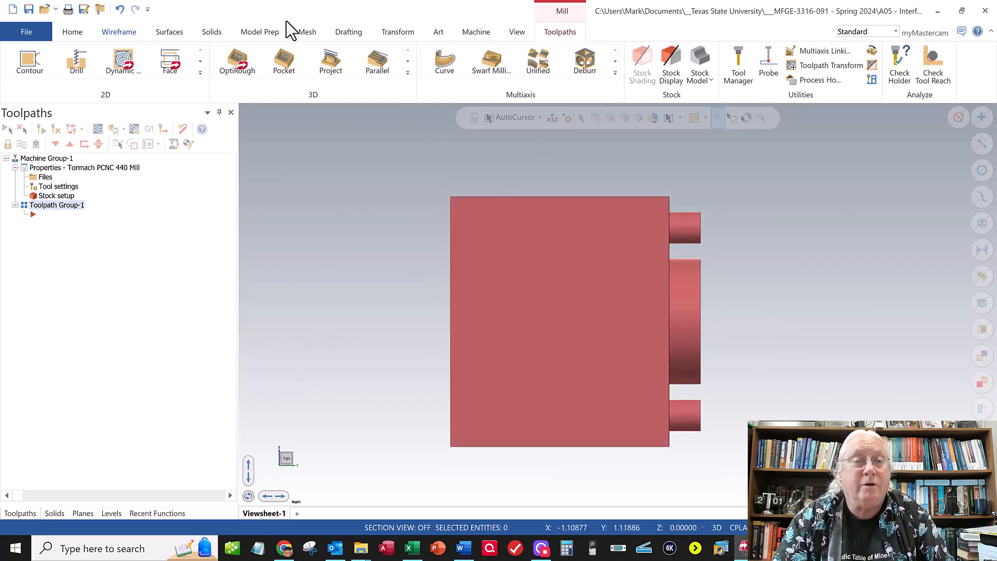
click(401, 34)
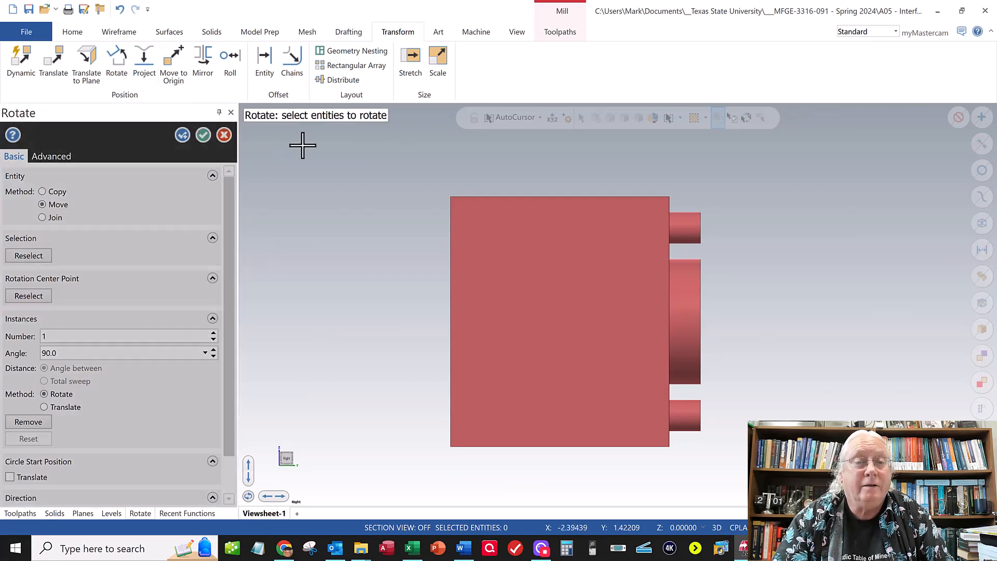
drag(400, 168, 763, 470)
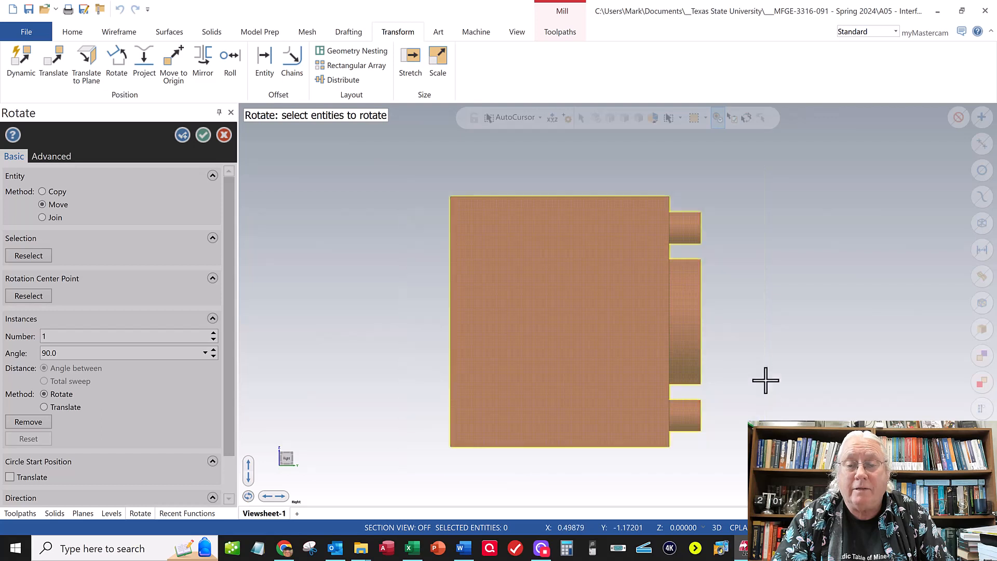
click(561, 148)
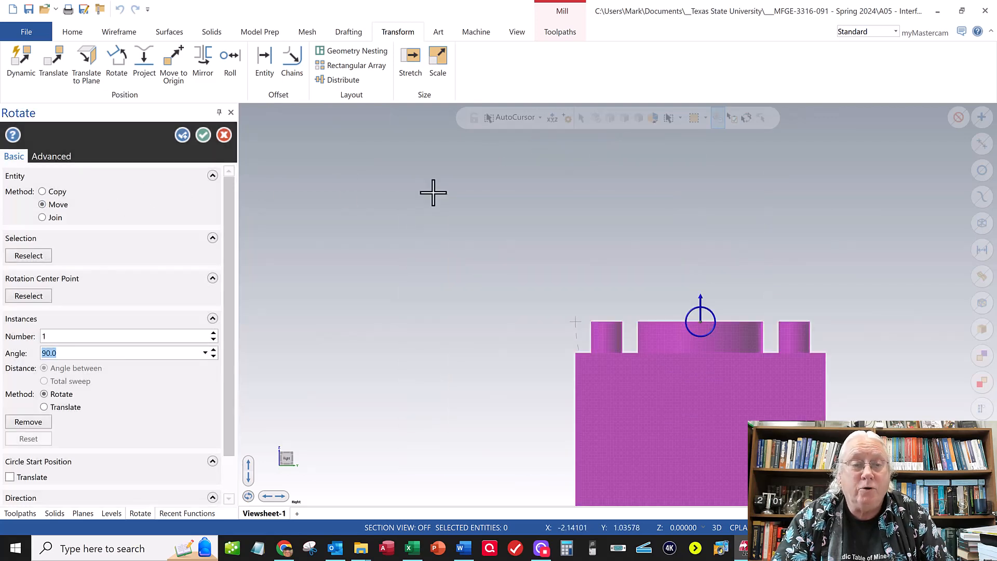
scroll(431, 193, down, 3)
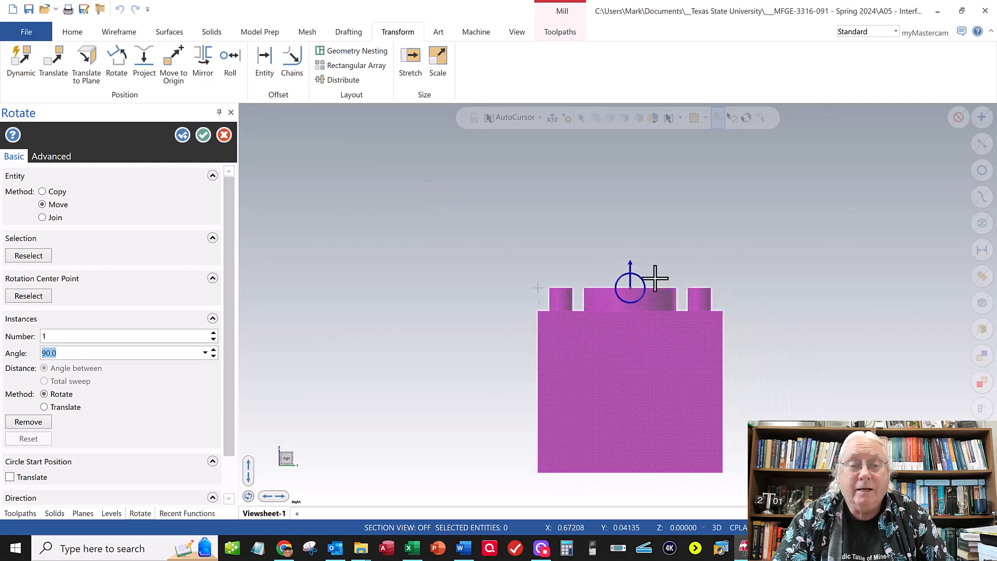
drag(638, 278, 126, 346)
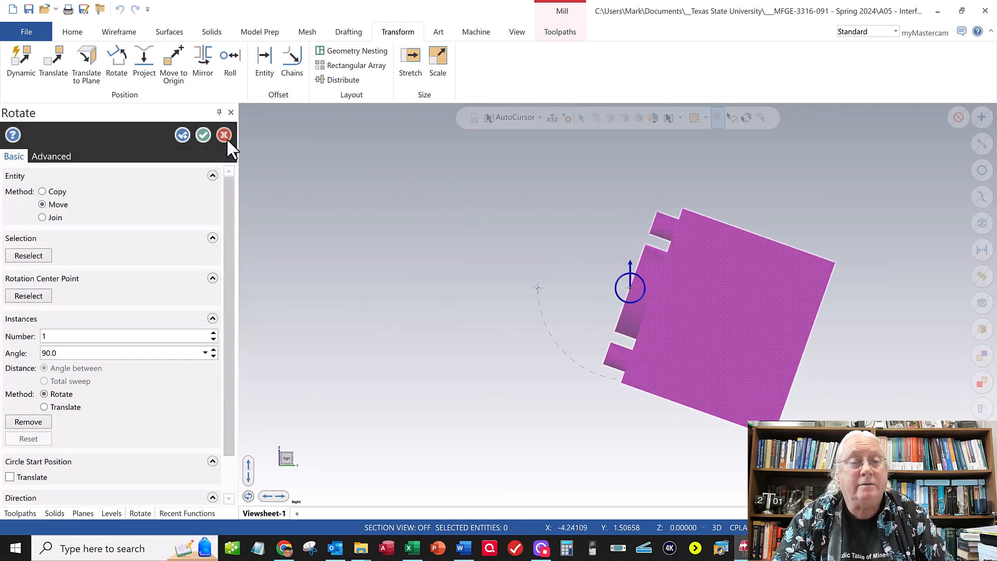
click(225, 136)
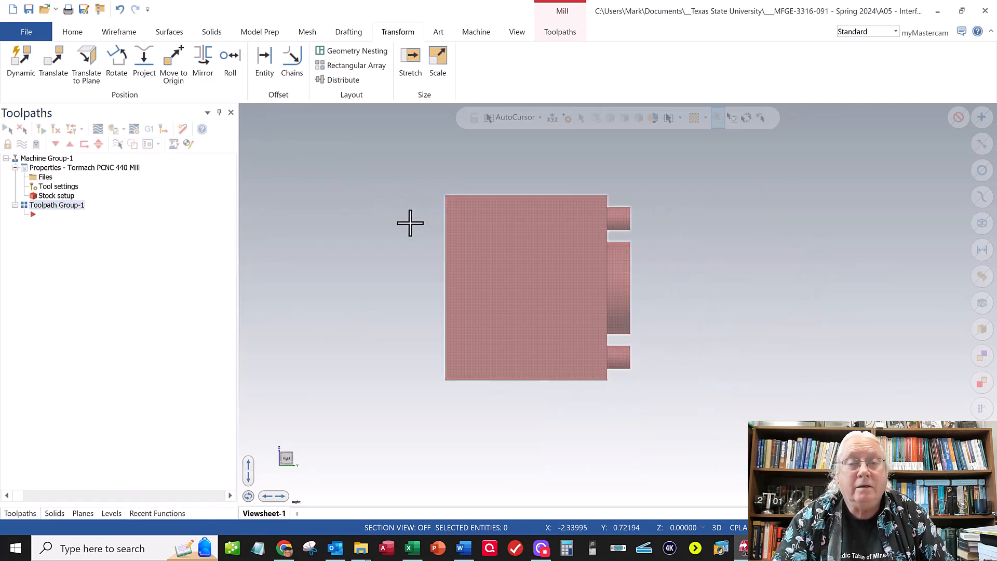
- Rotate the whole part 90 degrees in the right-side view using the Move method, so its bosses point up
scroll(409, 224, down, 1)
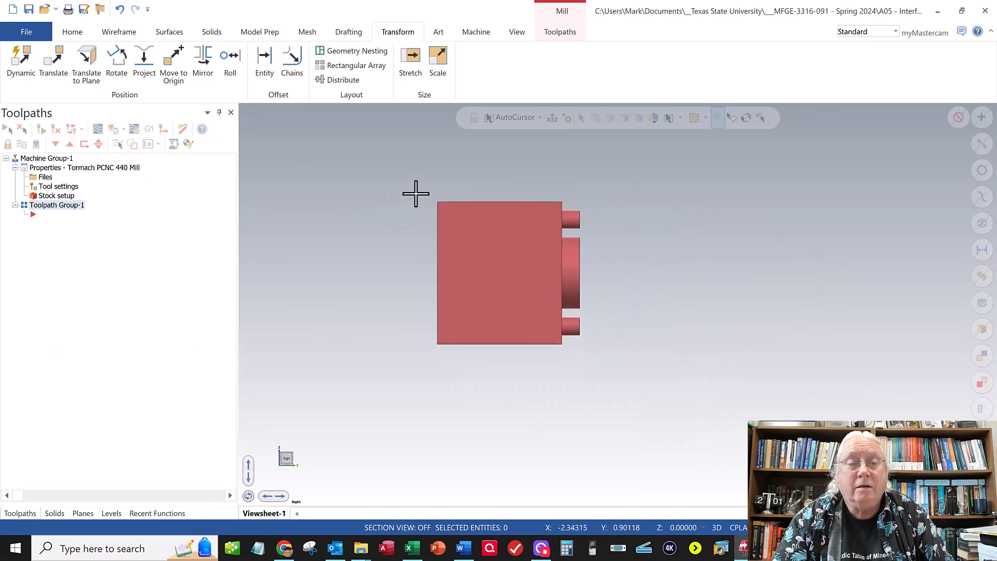
scroll(414, 194, down, 1)
right_click(382, 250)
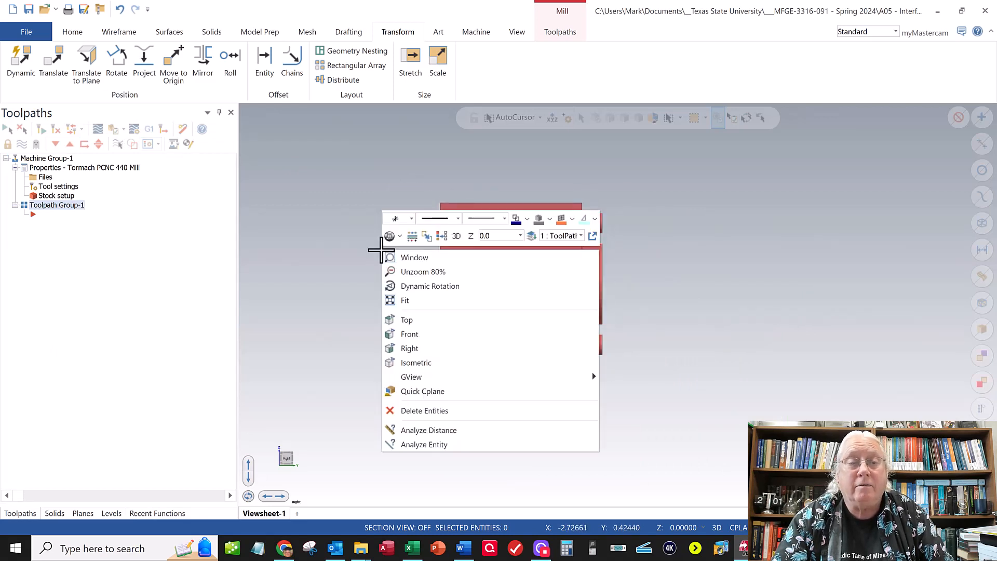
click(422, 347)
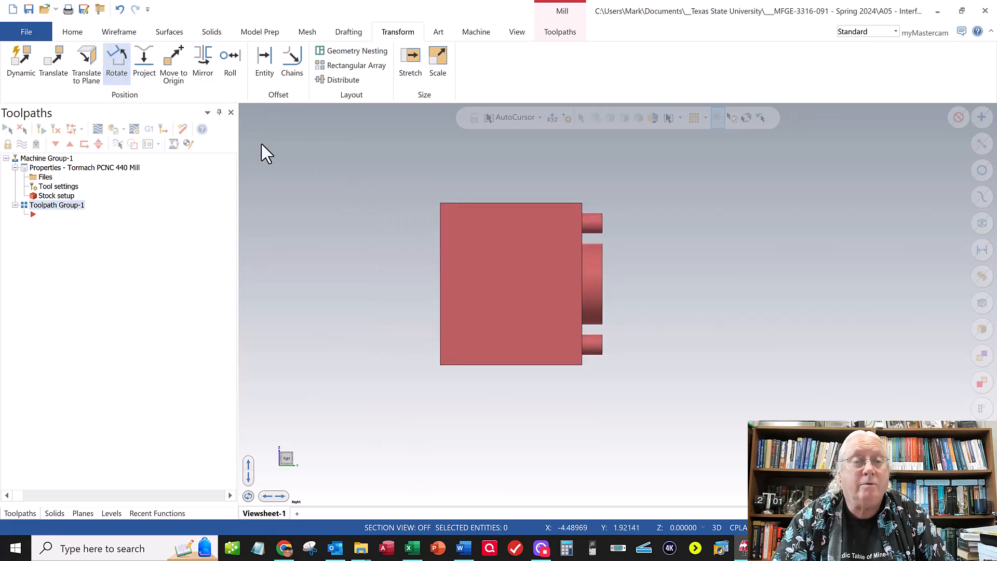
drag(371, 157, 652, 408)
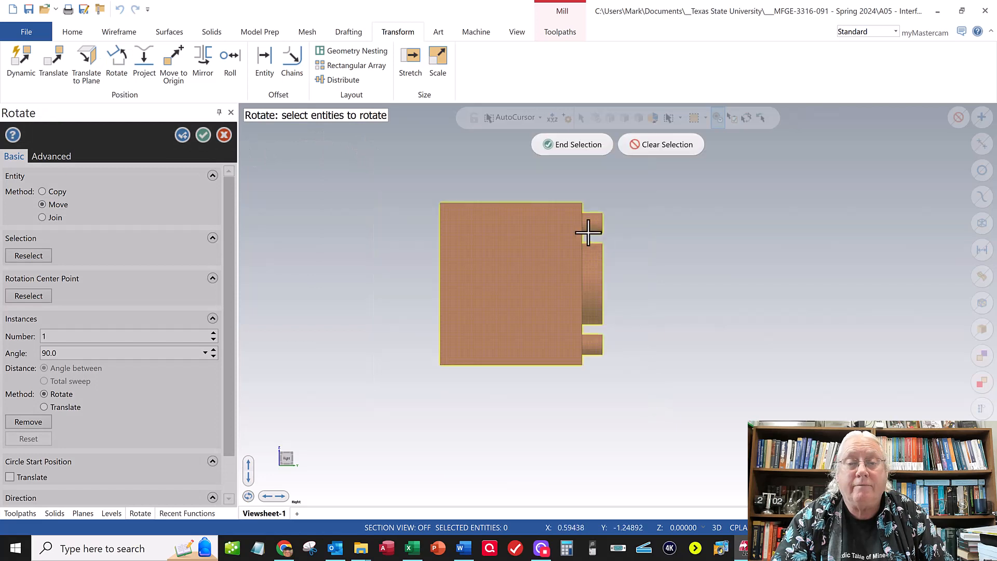
click(576, 145)
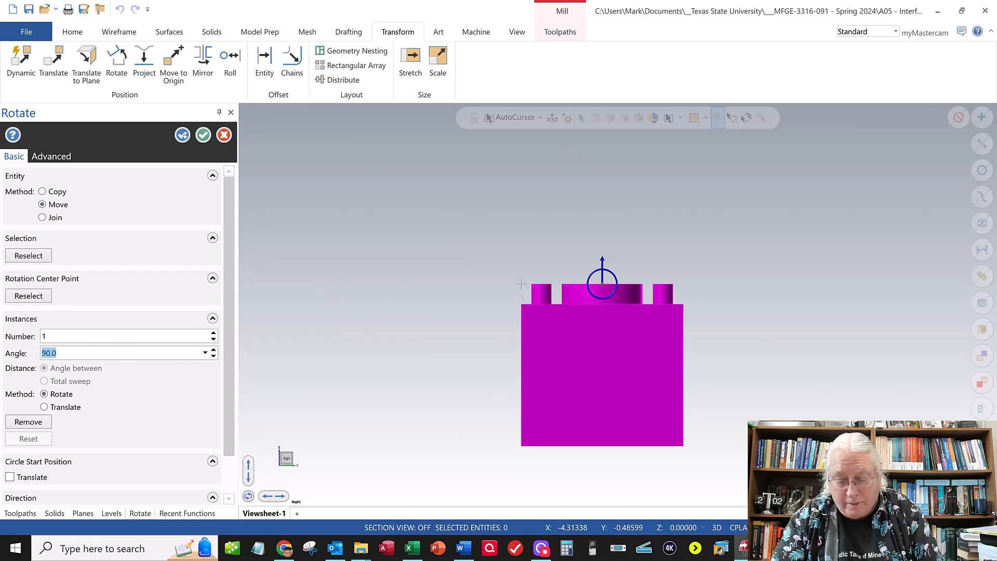
text(0)
click(48, 338)
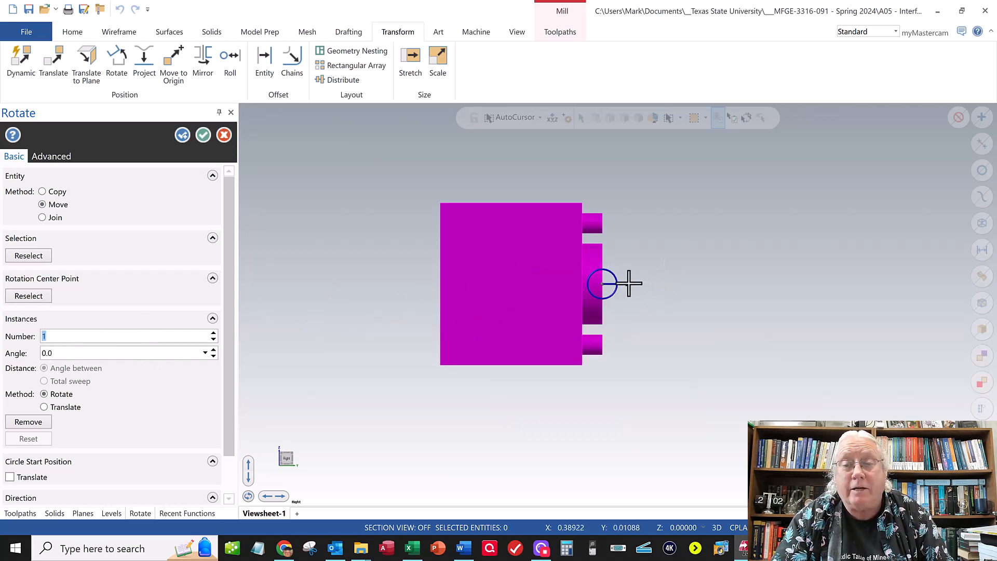
drag(621, 283, 602, 251)
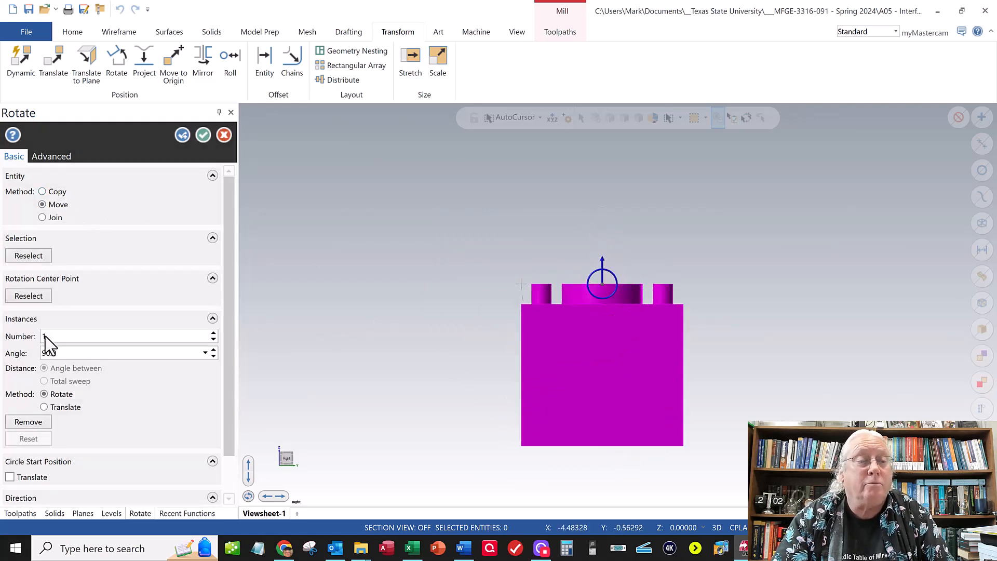
click(204, 135)
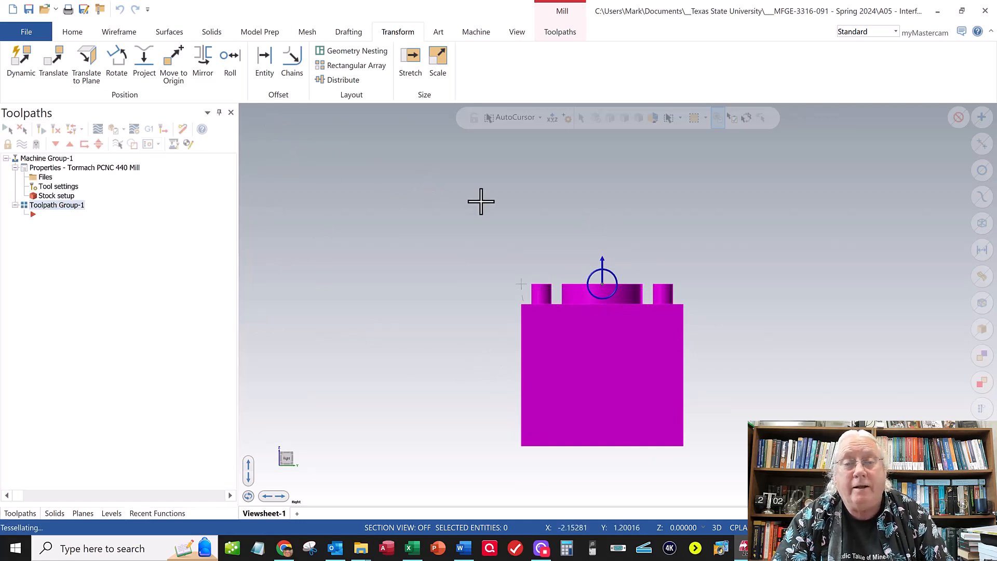
- Examine the rotated block's orientation in the right-side and isometric views, with its pins and central ring facing up
right_click(478, 217)
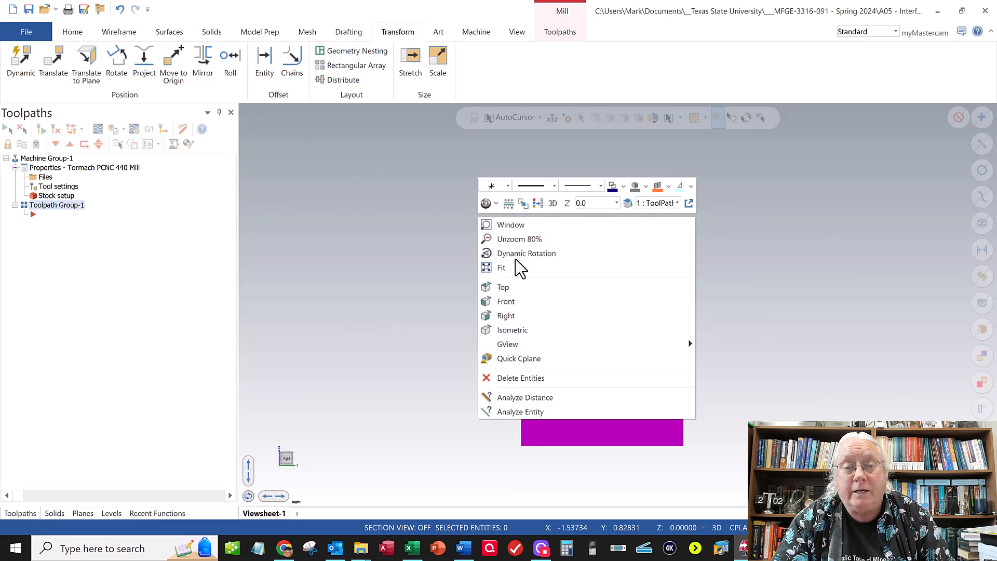
click(529, 316)
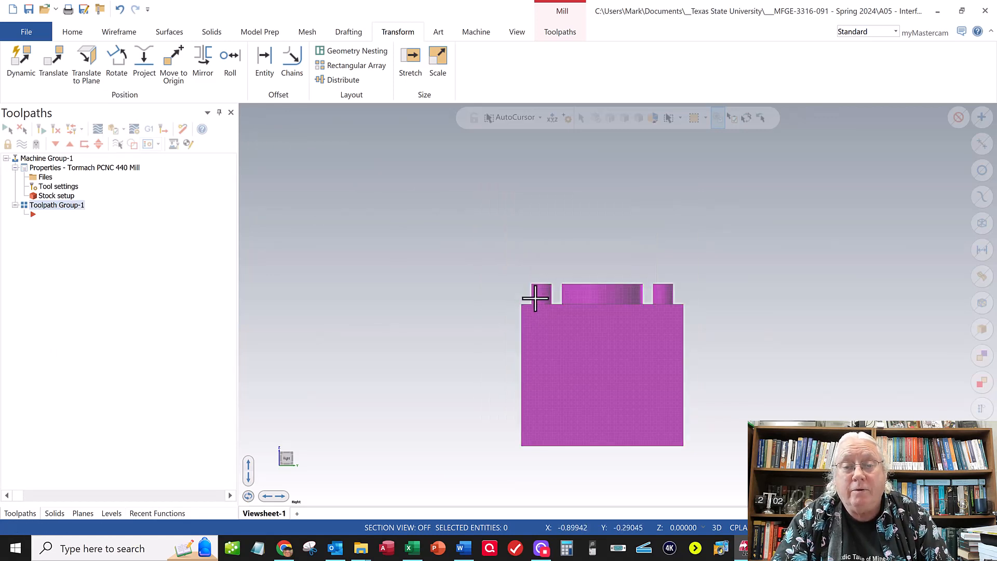
right_click(533, 250)
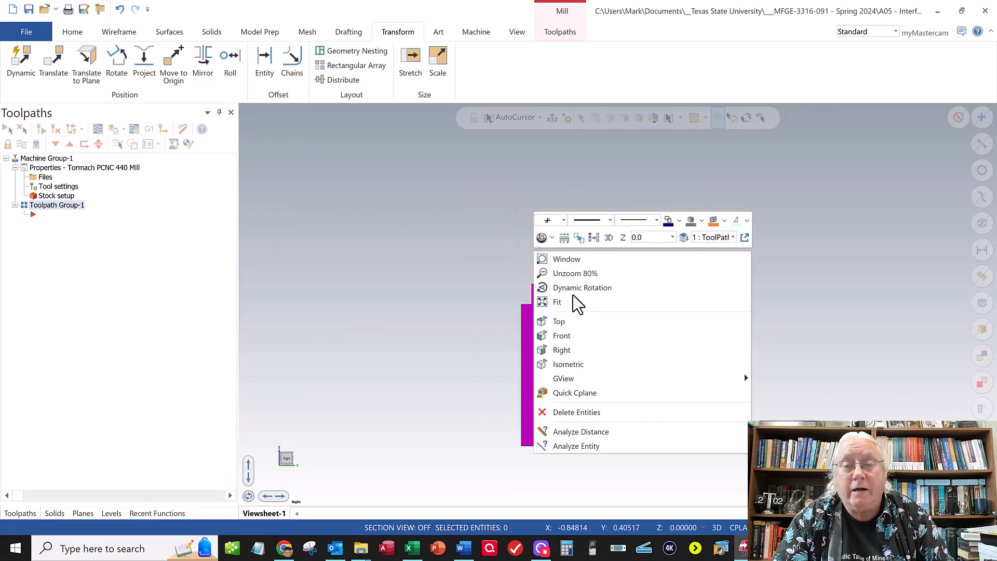
click(567, 366)
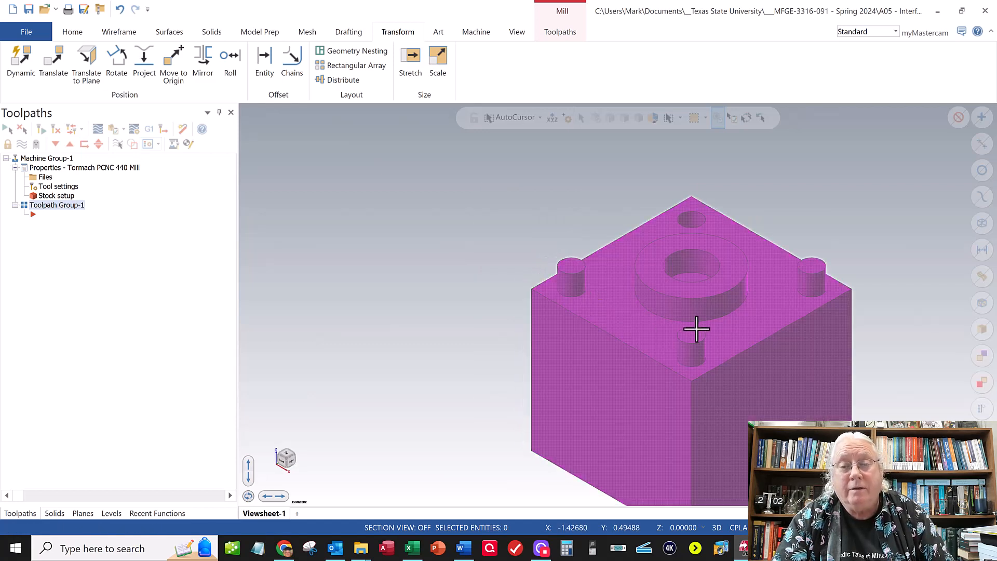
scroll(694, 328, up, 8)
scroll(689, 319, down, 7)
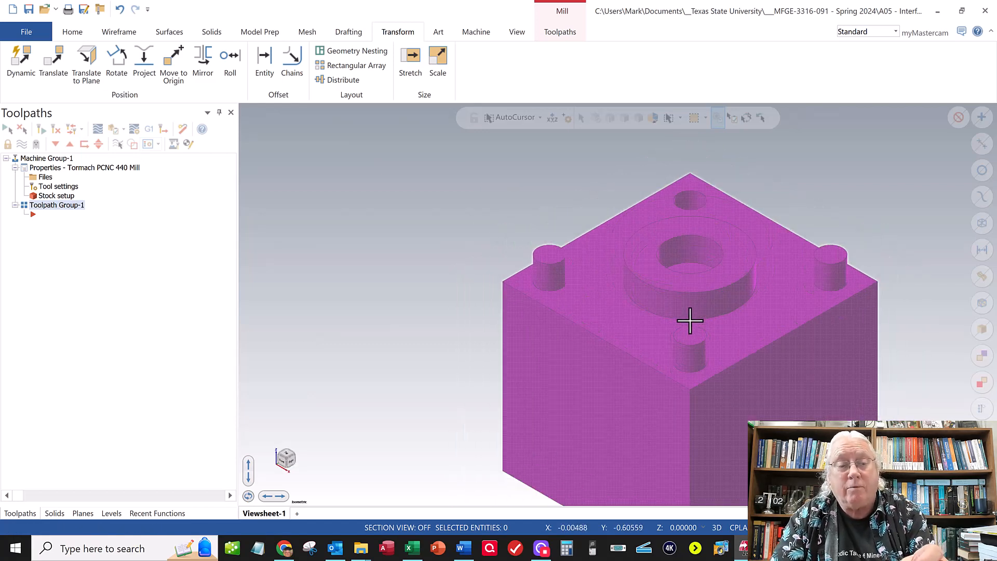
scroll(690, 318, down, 2)
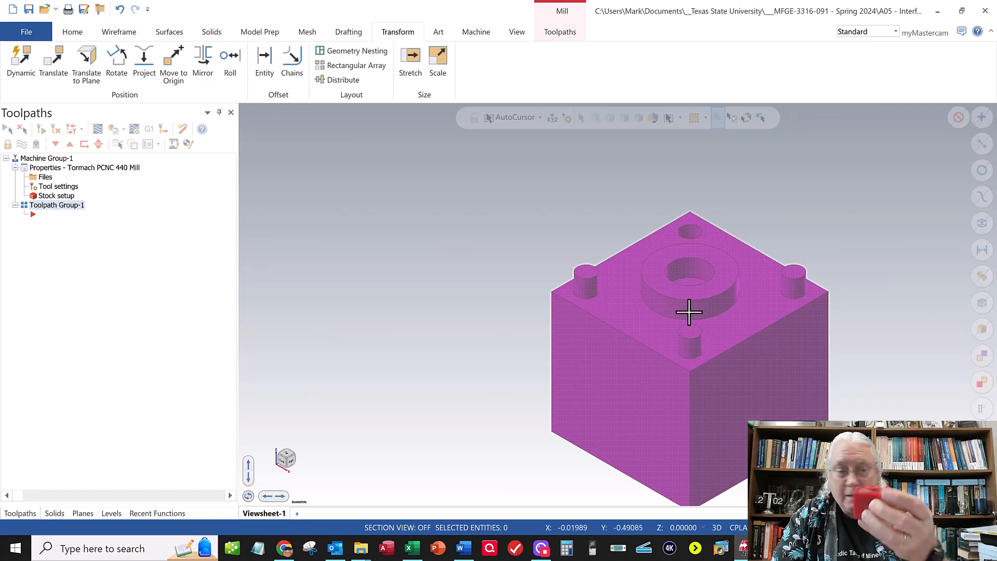
scroll(693, 393, up, 2)
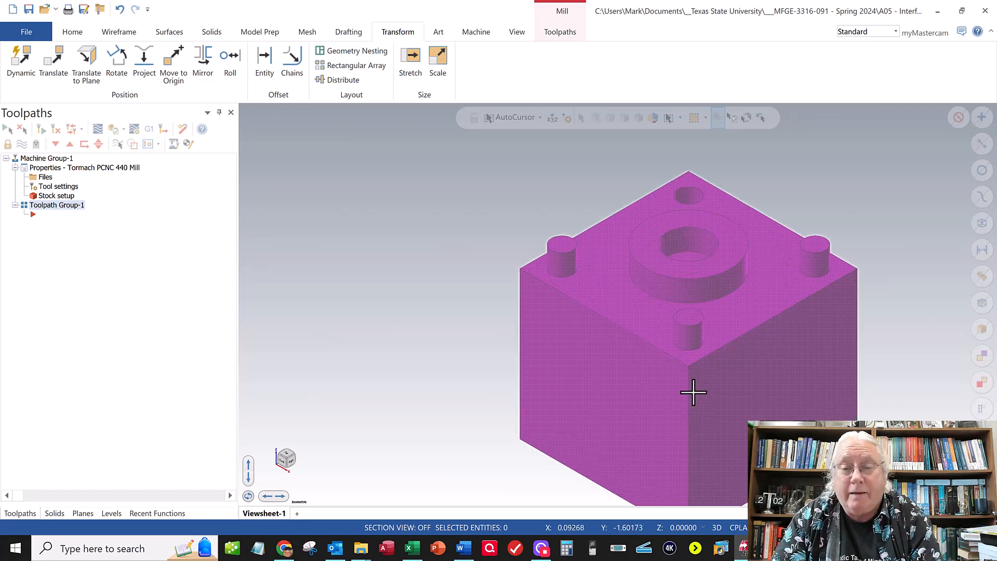
scroll(693, 393, down, 1)
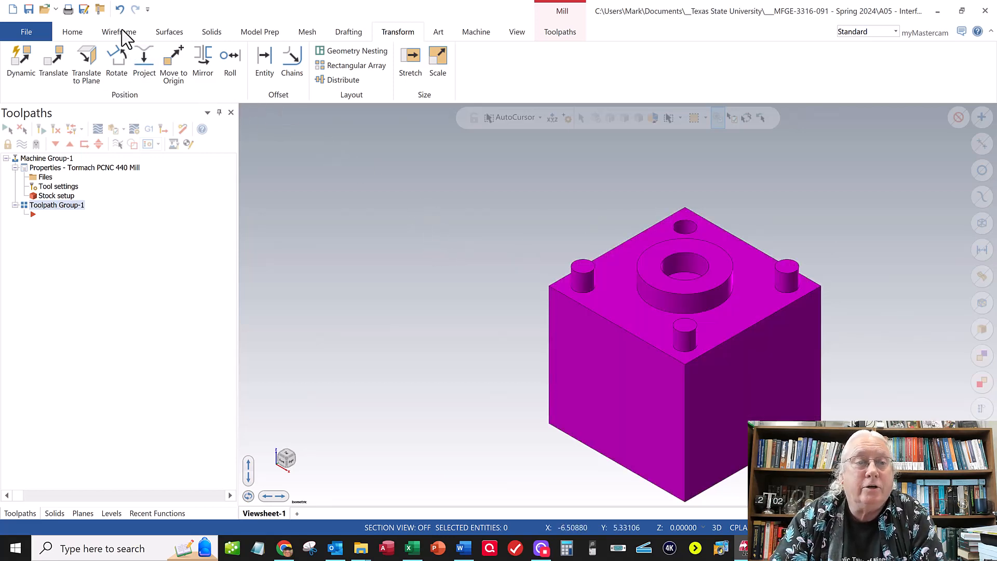
- Create curves on all edges of the block's upper face, the pin tops and the central ring's top face, keeping both loops
click(121, 33)
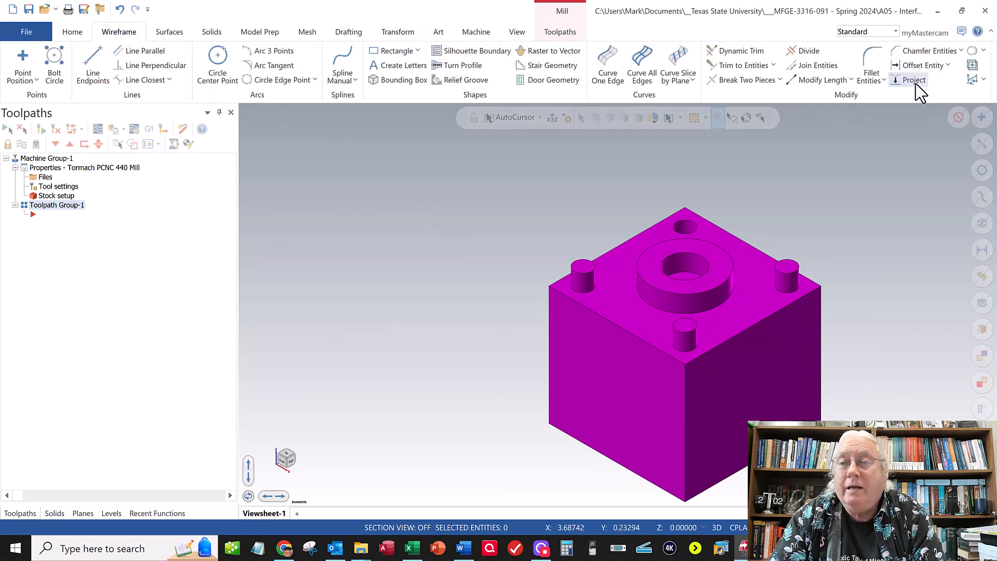
click(645, 74)
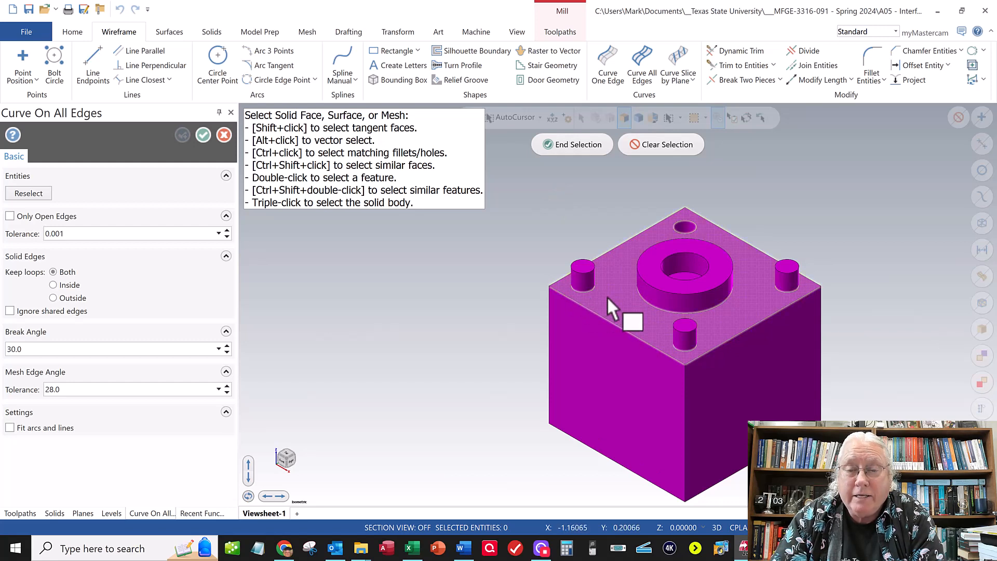
click(583, 266)
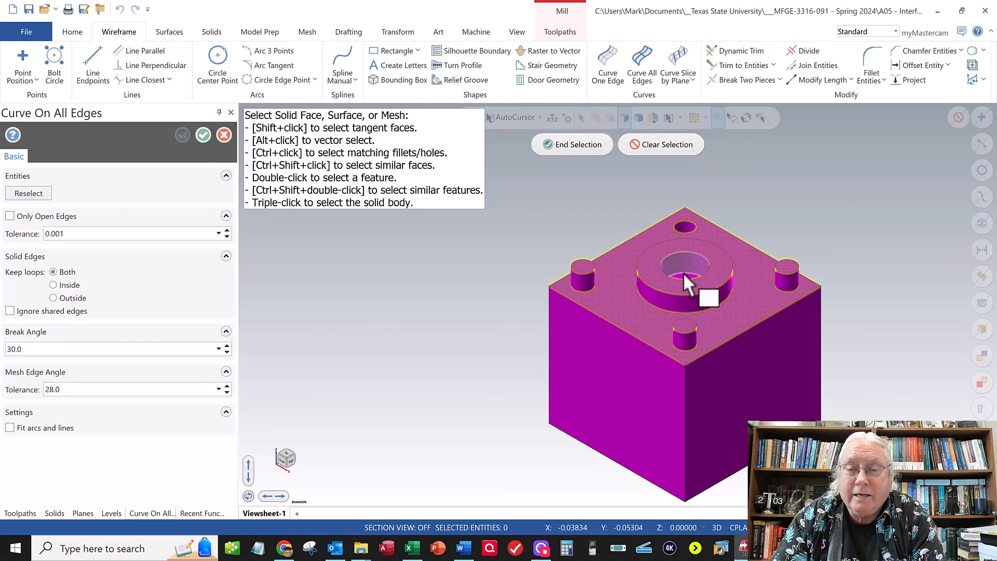
scroll(683, 273, down, 2)
scroll(683, 273, up, 5)
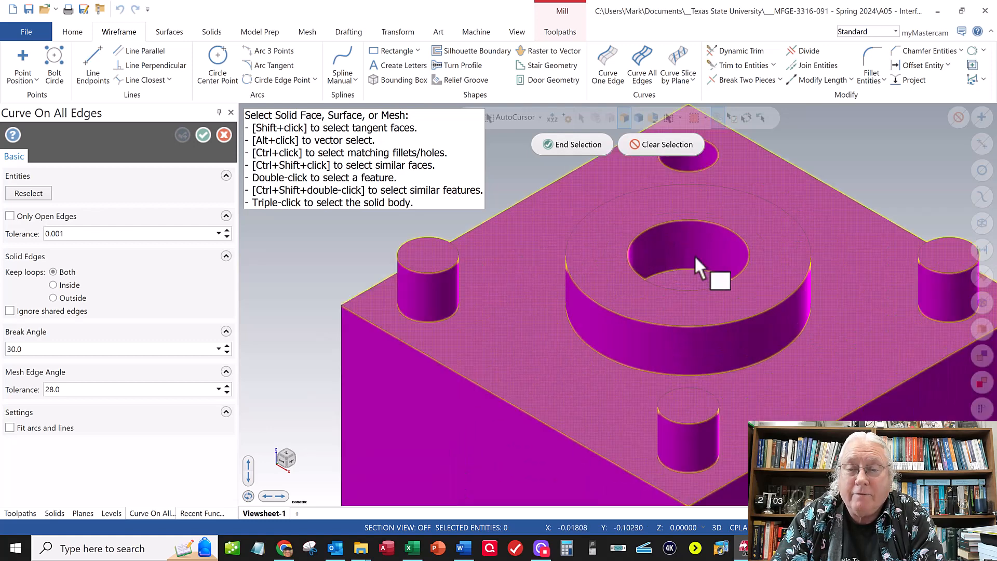
scroll(693, 255, down, 3)
scroll(693, 254, down, 1)
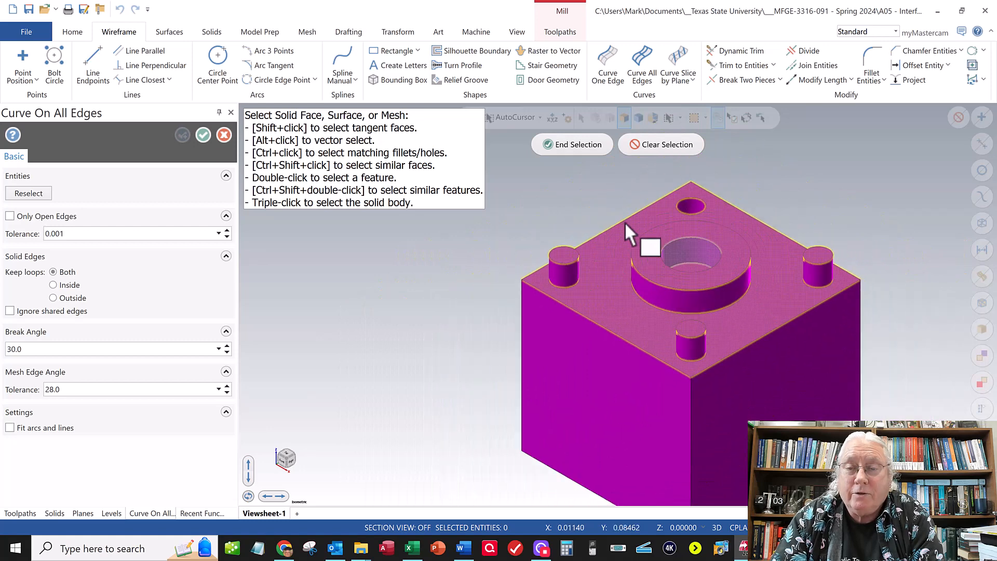
click(564, 145)
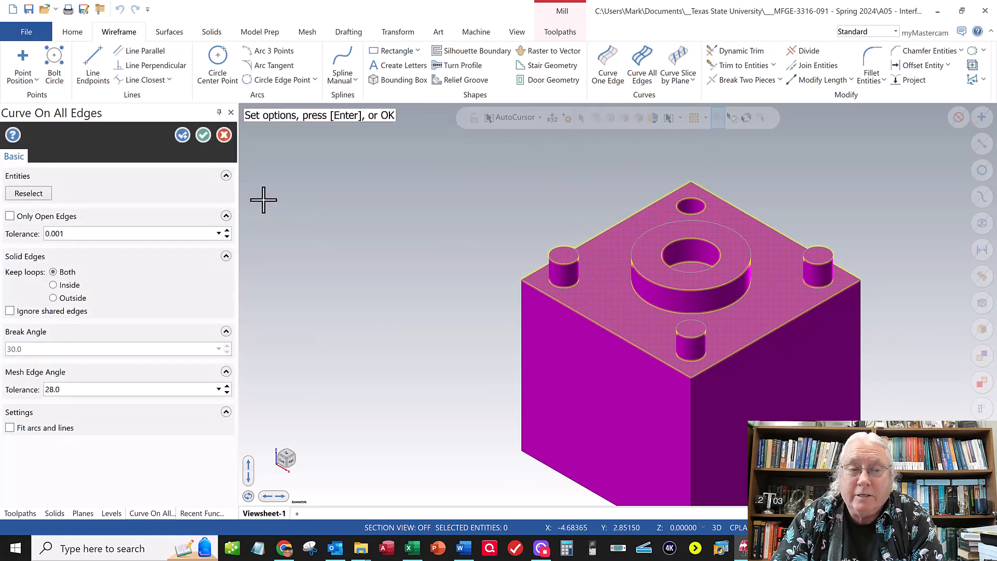
click(200, 135)
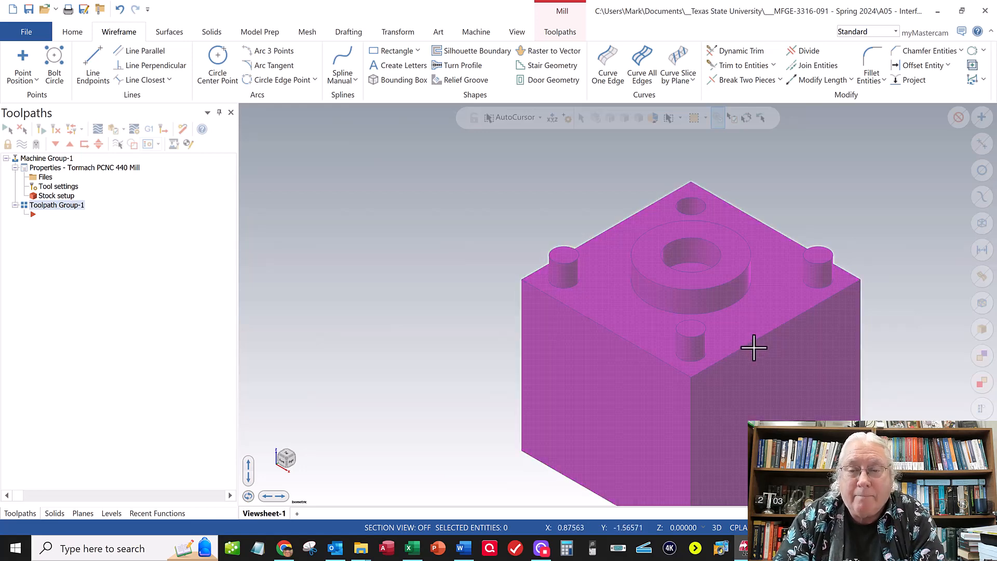
- Inspect the block with its new edge curves and check which planes are set as WCS, construction and tool plane
scroll(754, 346, up, 3)
scroll(752, 345, down, 4)
scroll(750, 347, down, 2)
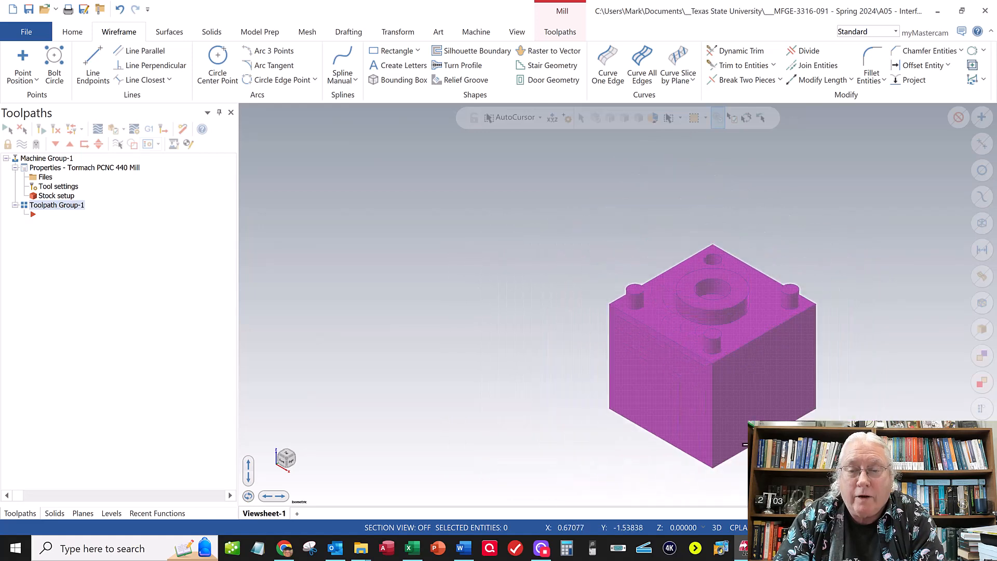
scroll(687, 280, up, 1)
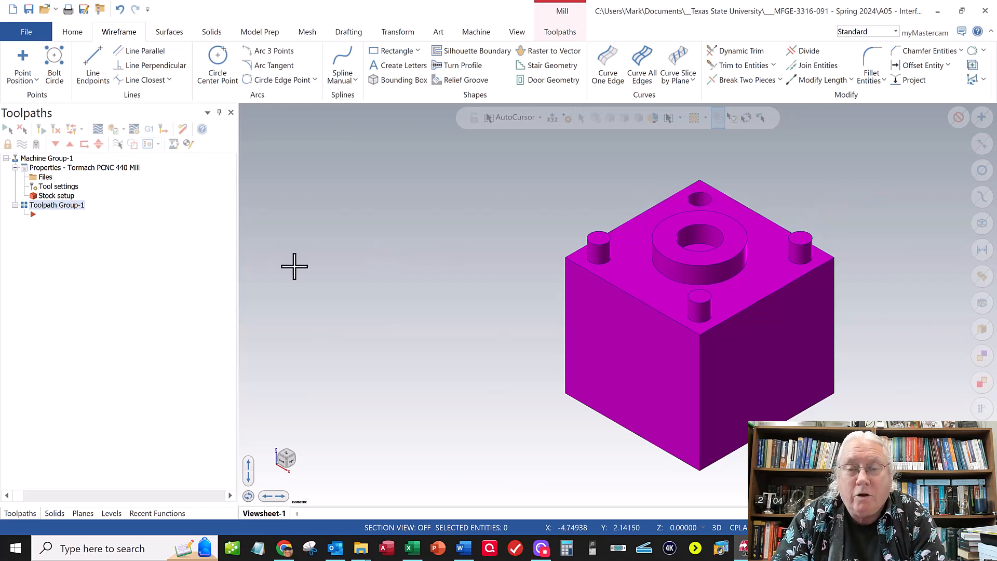
click(83, 513)
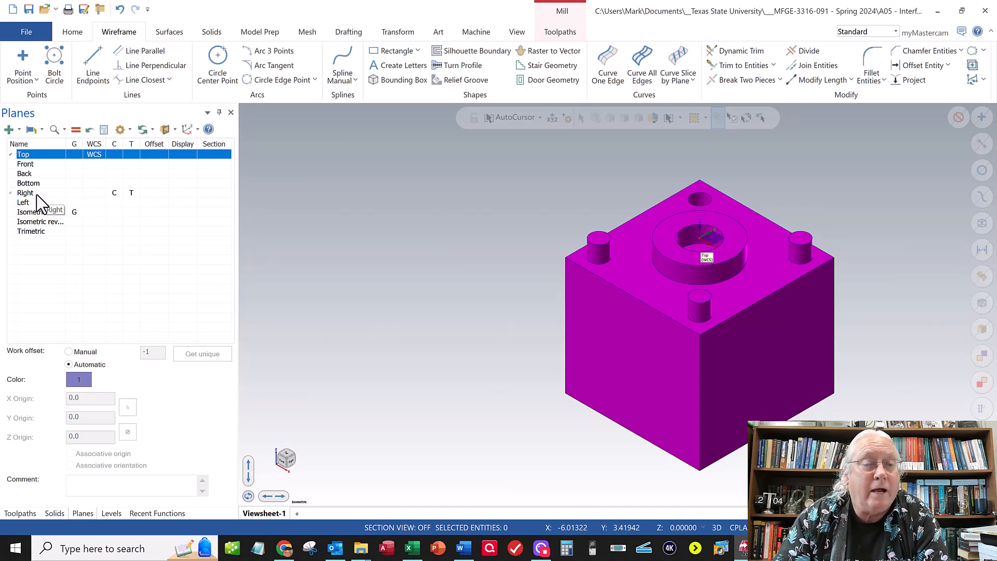
click(20, 513)
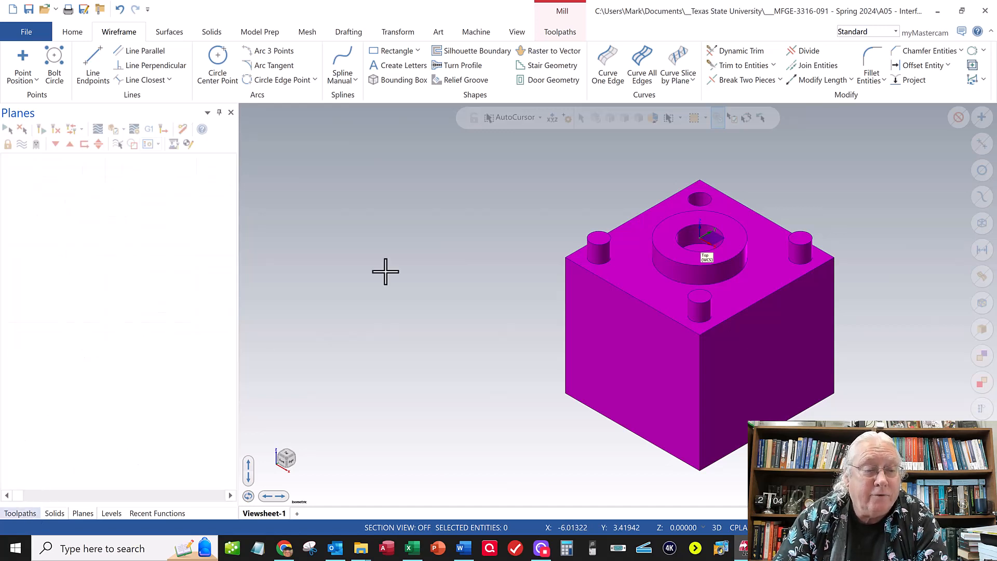
click(217, 71)
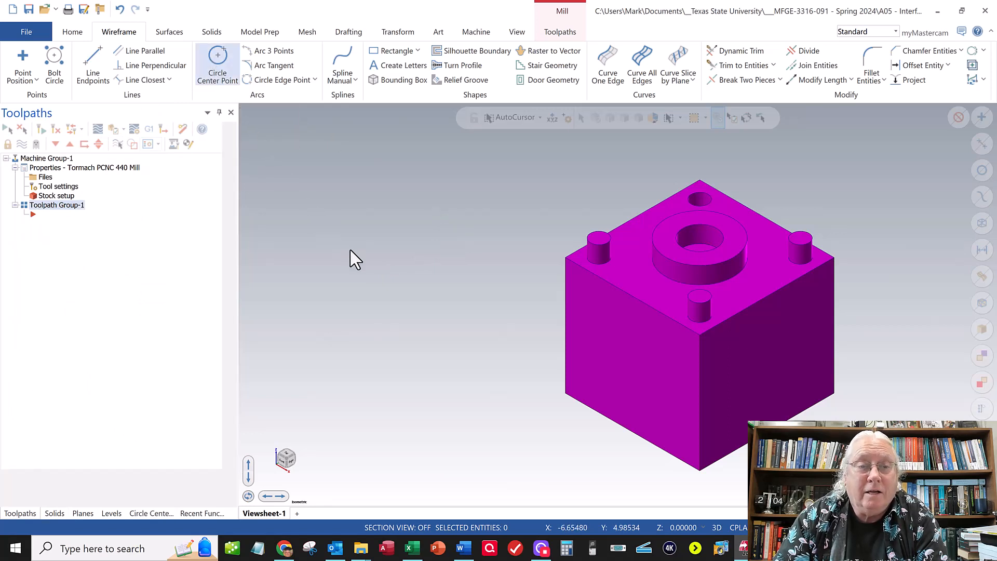
click(452, 271)
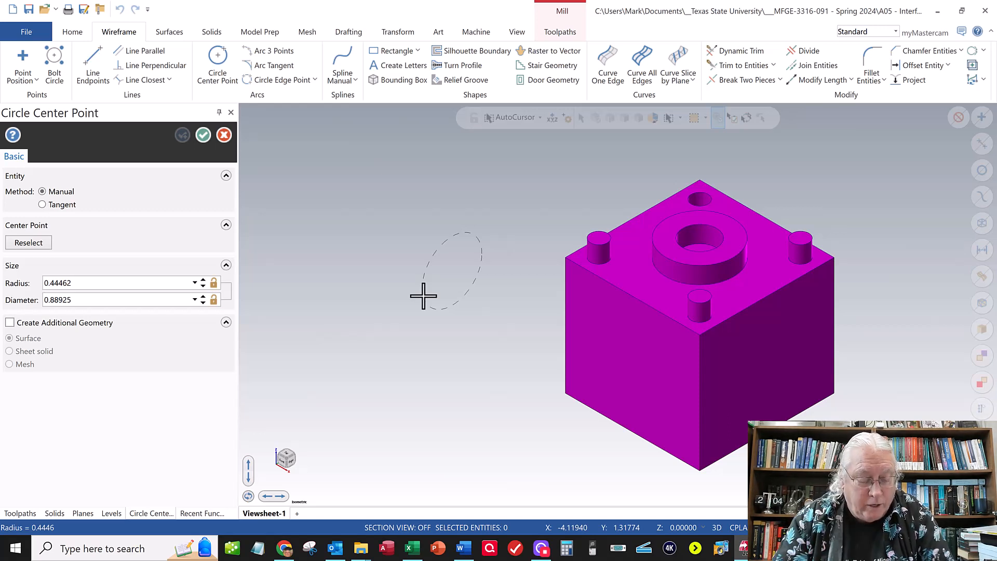
key(Escape)
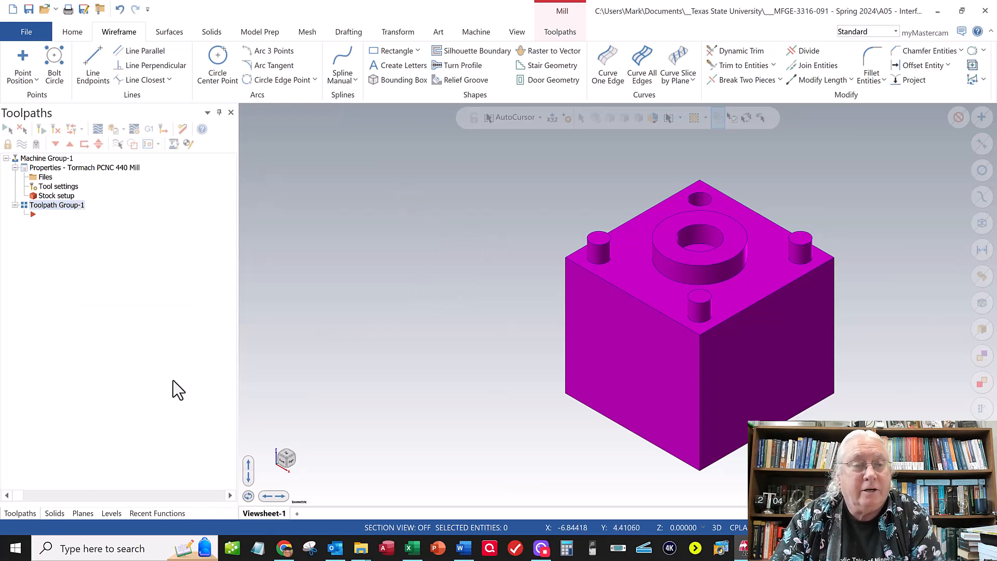
- Set the Top plane as both the construction plane and the tool plane, matching the WCS
click(83, 513)
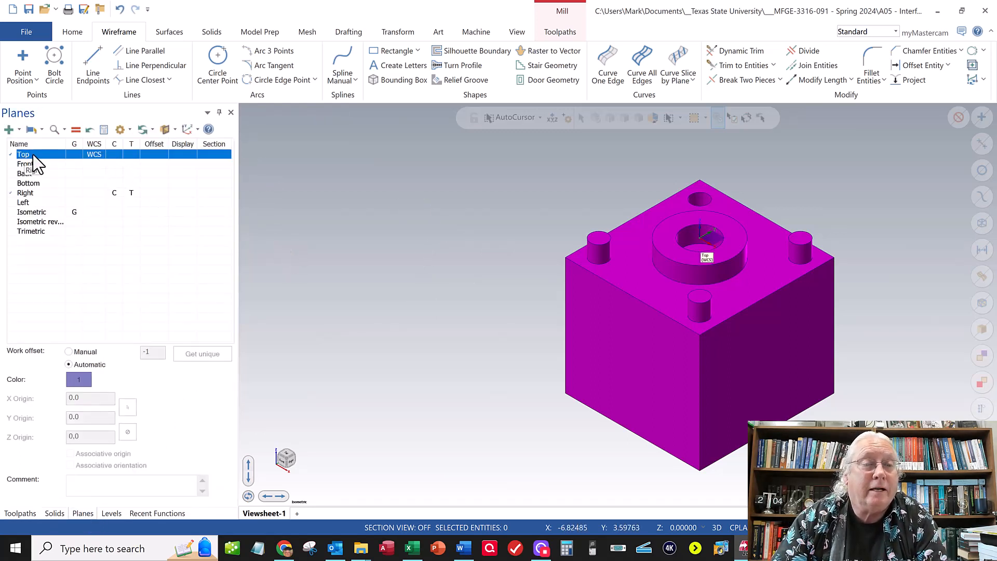
click(116, 154)
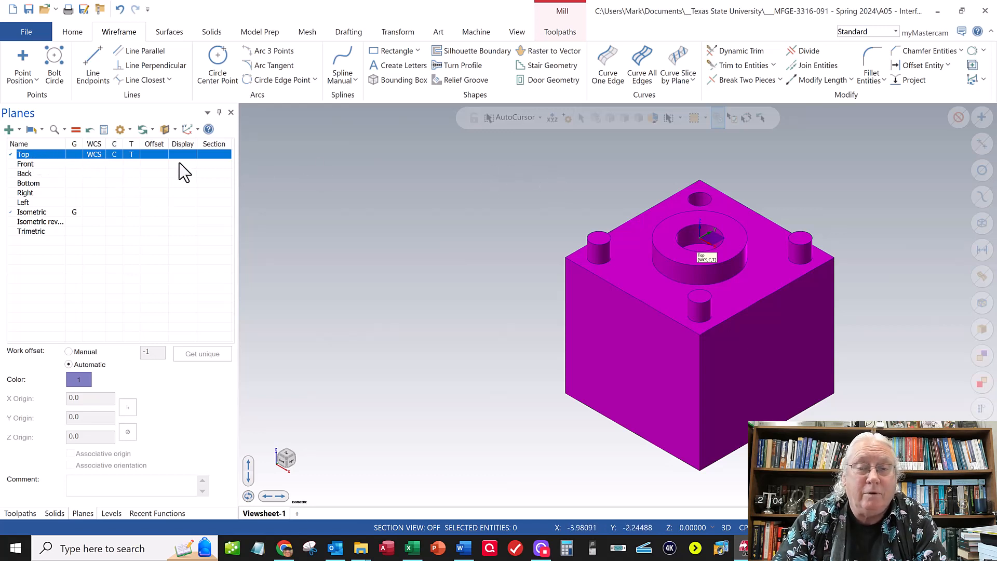
click(26, 511)
click(215, 55)
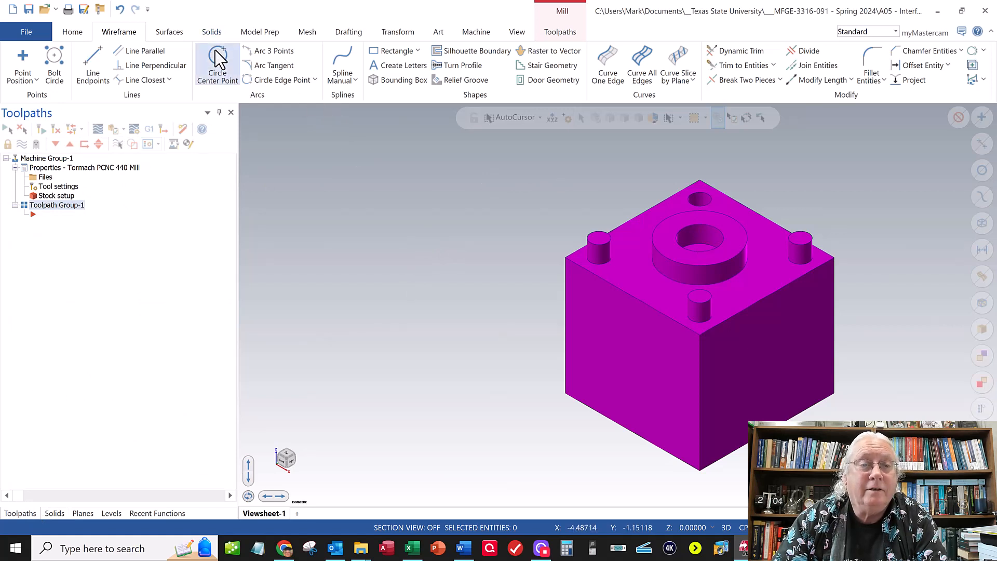
click(406, 255)
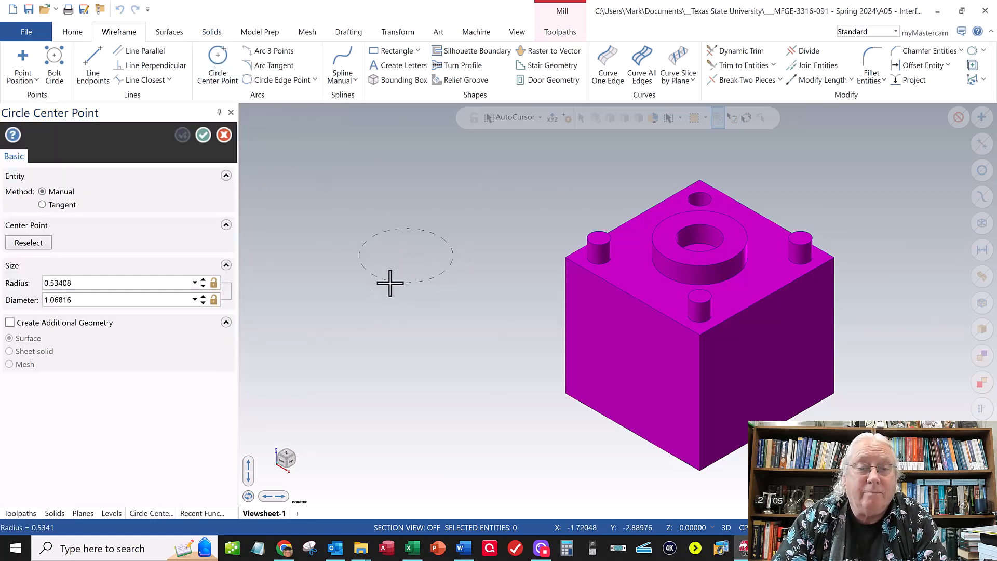
mouse_move(389, 280)
middle_down()
mouse_move(399, 236)
mouse_move(391, 269)
middle_up()
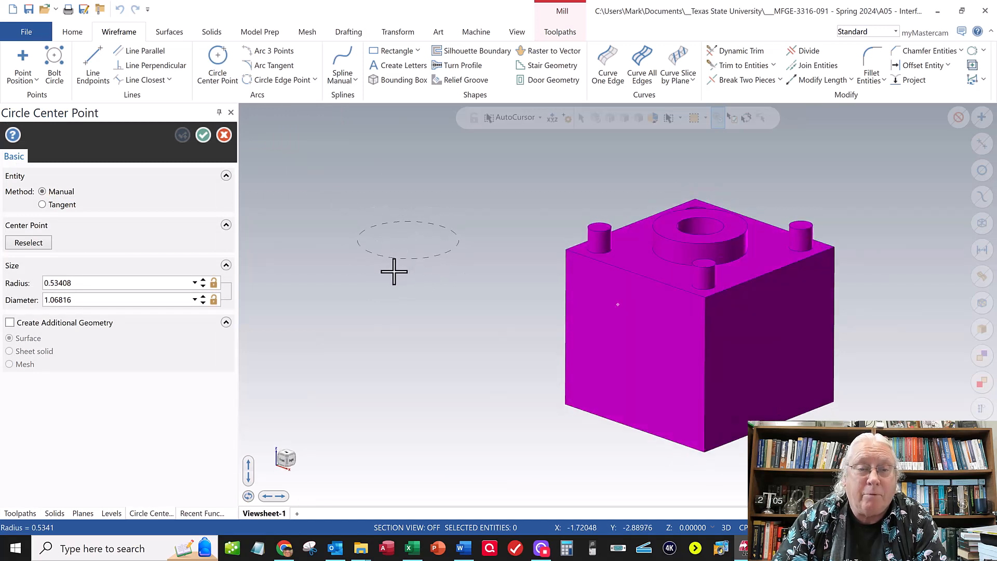
key(Escape)
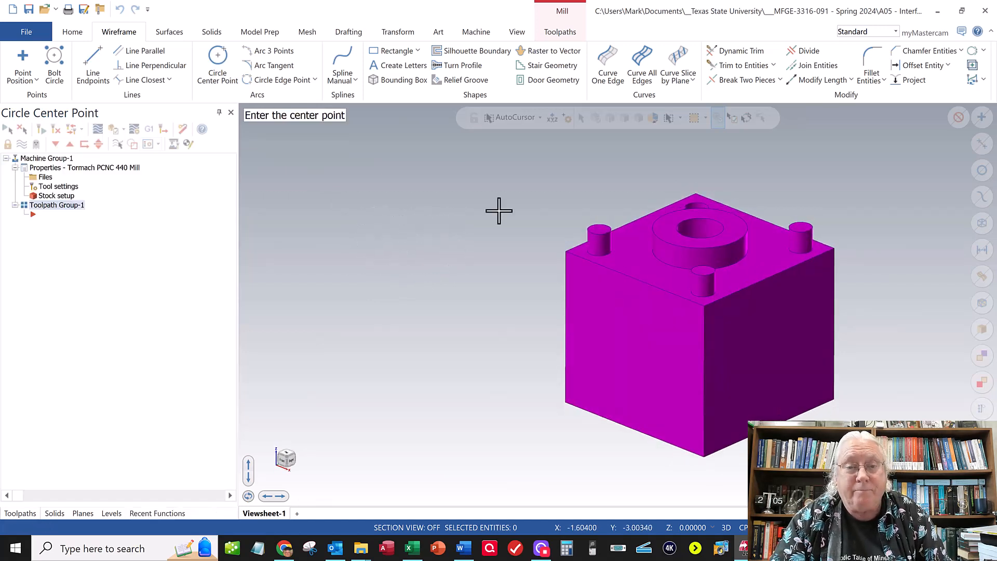
- Save the part as TSU-091-00-05_BOT.emcam in the Downloads folder
scroll(597, 337, up, 2)
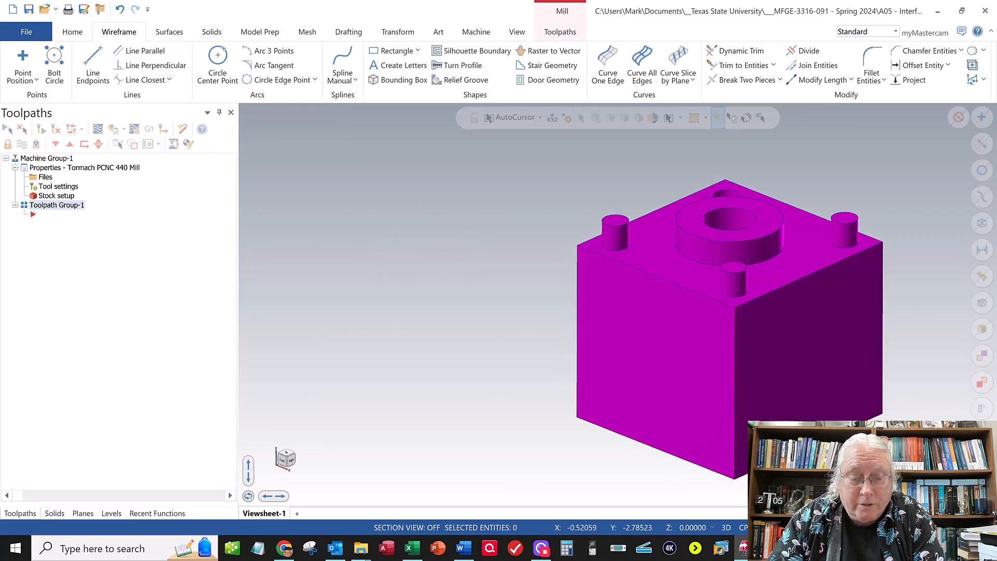
scroll(708, 416, down, 5)
scroll(831, 471, up, 3)
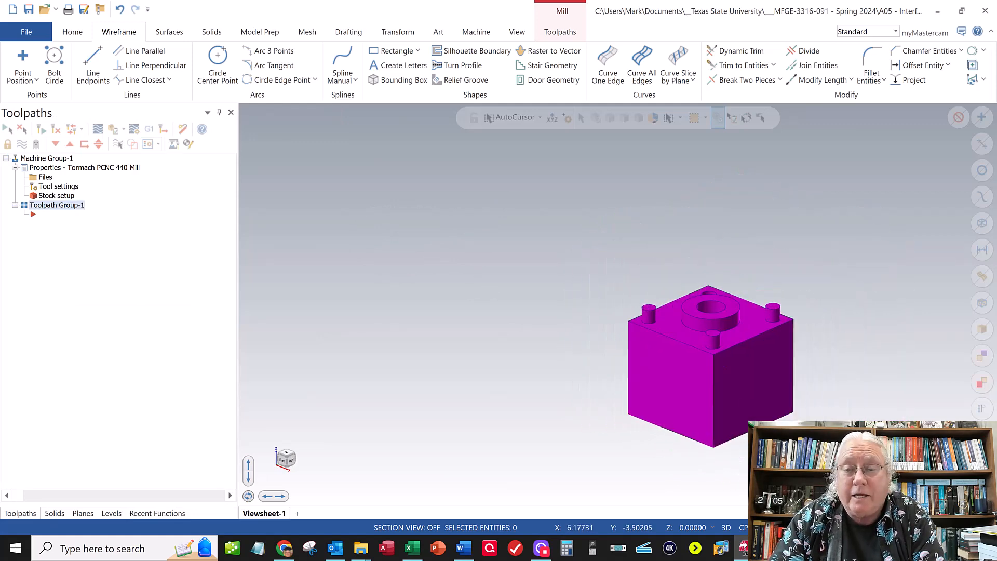
click(38, 32)
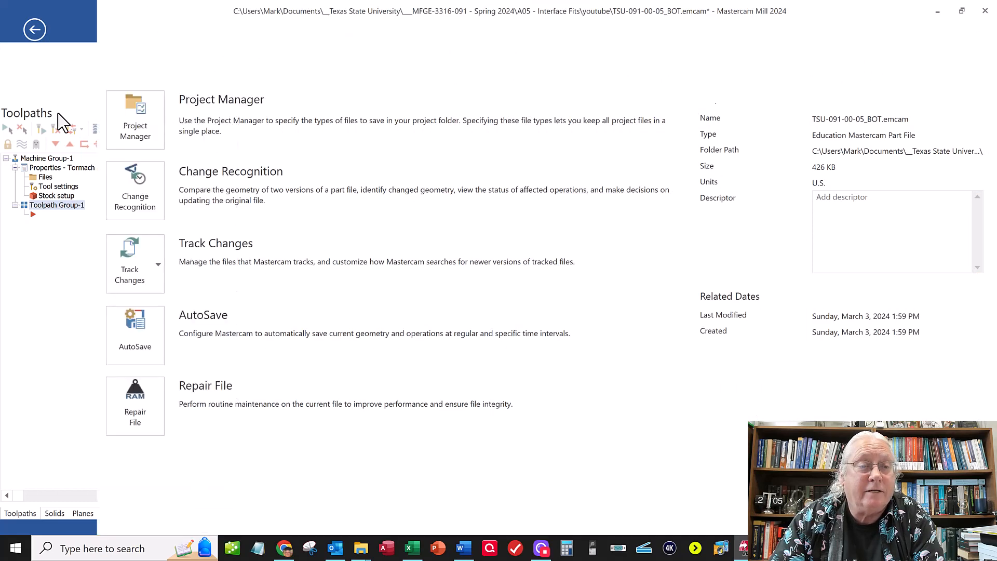
click(45, 179)
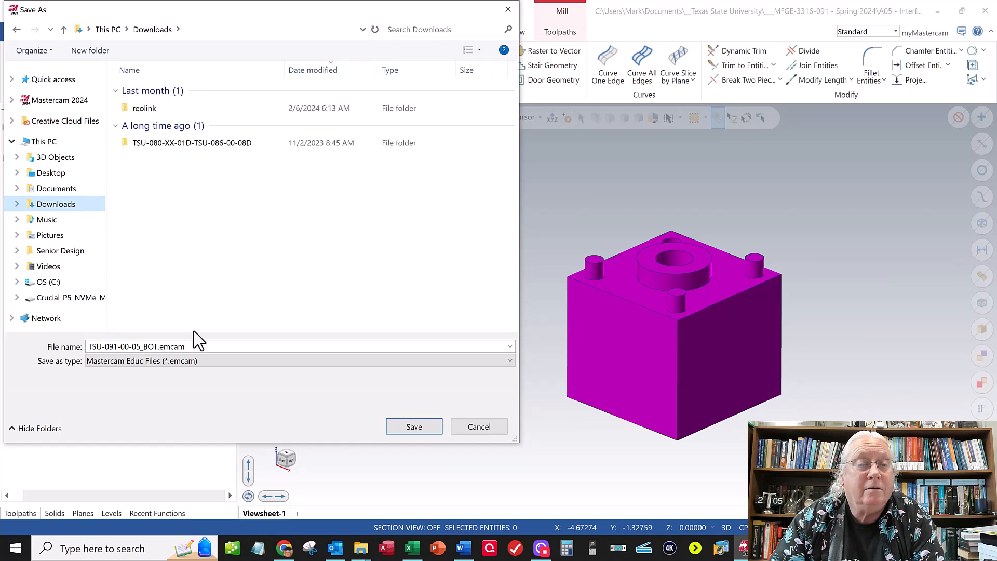
click(408, 432)
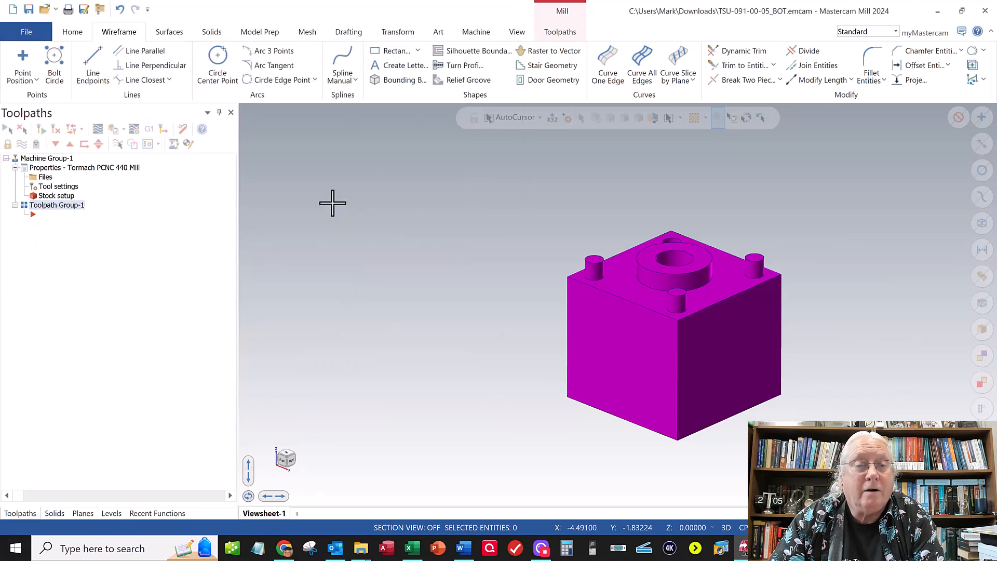
- Define rectangular stock of 2.0 x 2.0 x 2.0 around the whole part and its wireframe, and accept the stock setup
click(52, 194)
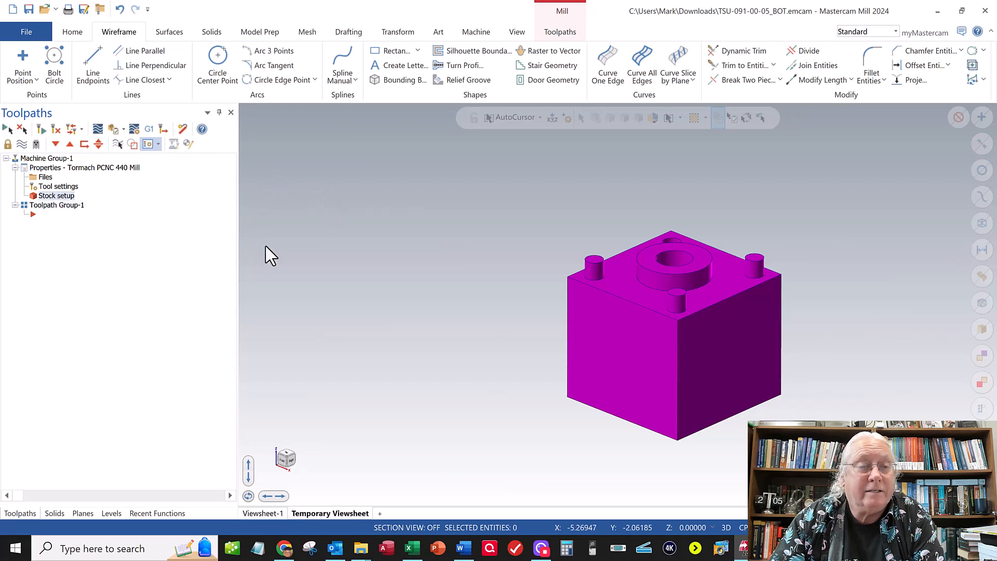
click(71, 197)
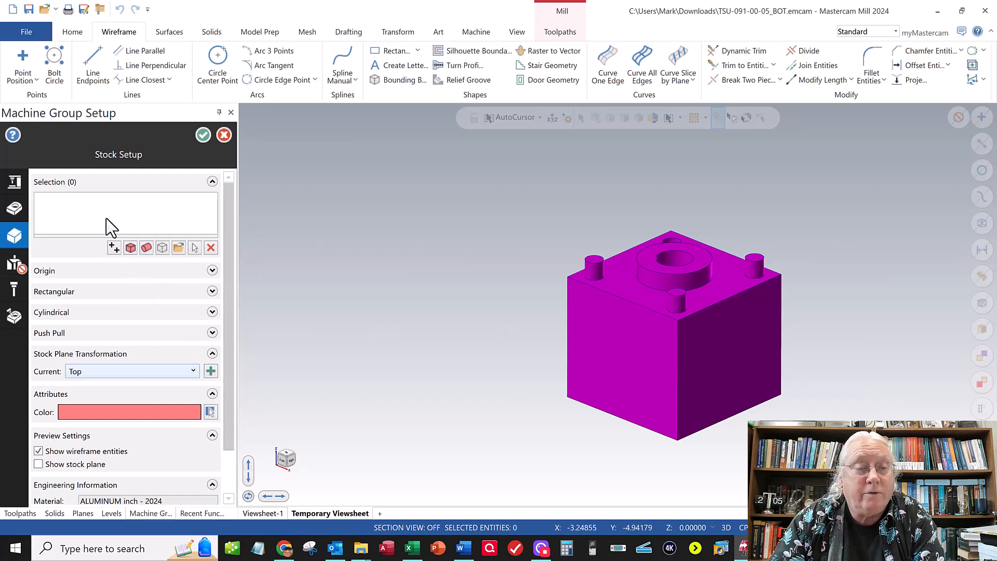
click(131, 248)
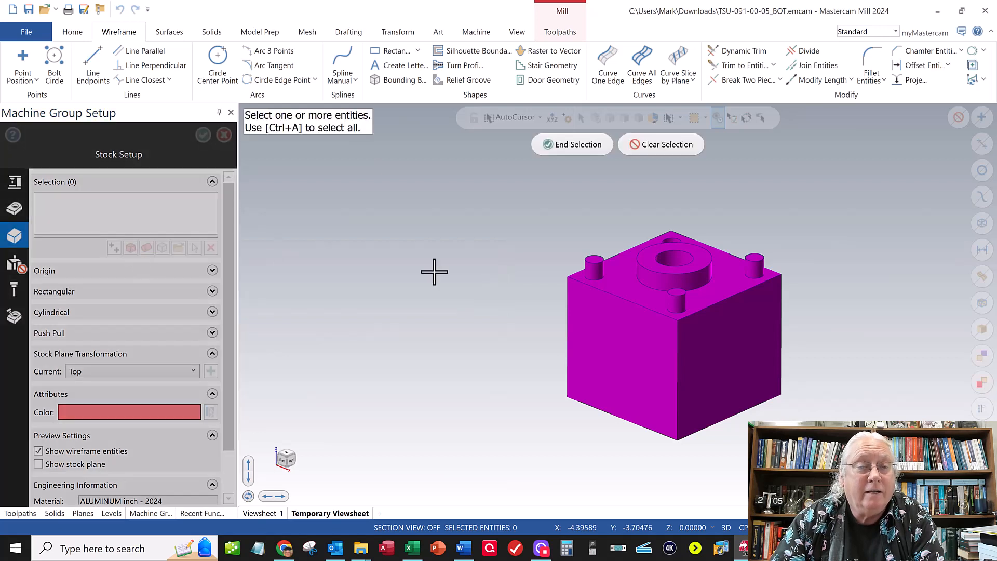
drag(503, 190, 833, 446)
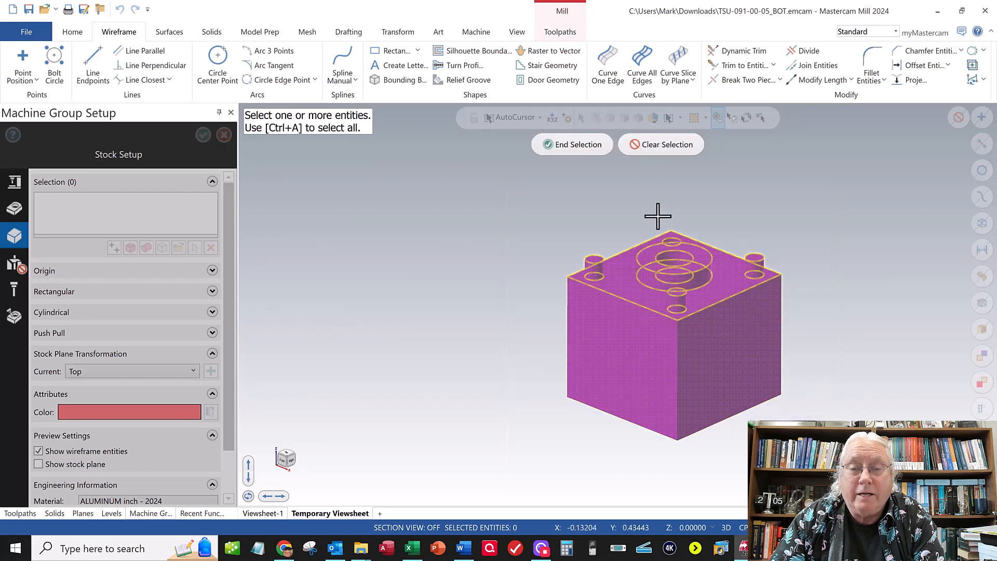
click(570, 147)
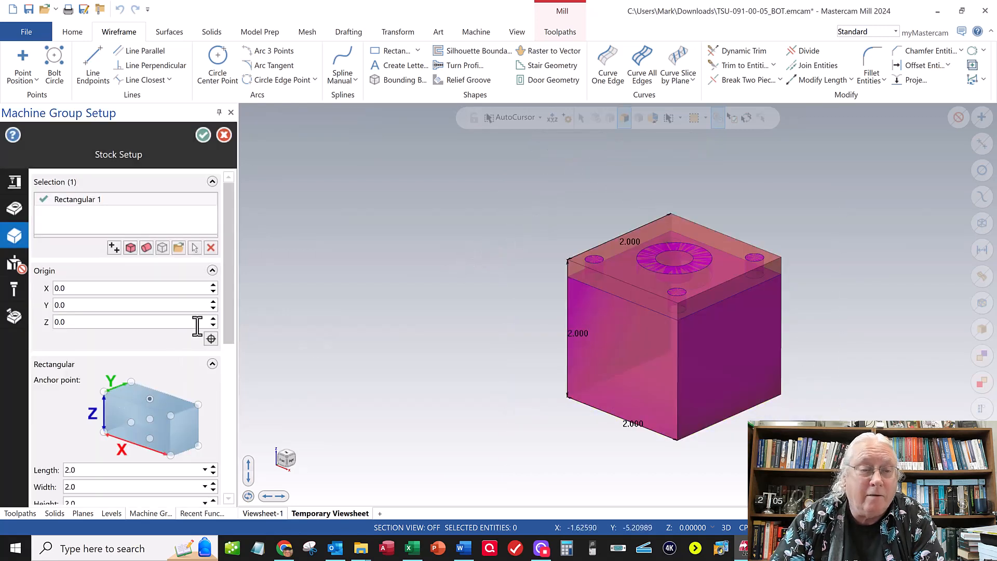
scroll(229, 356, down, 4)
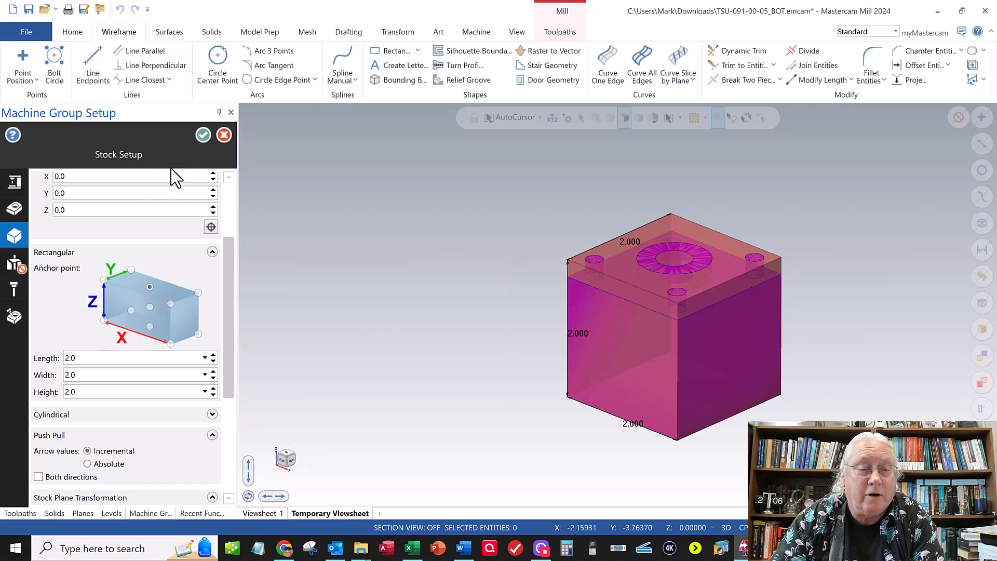
click(203, 135)
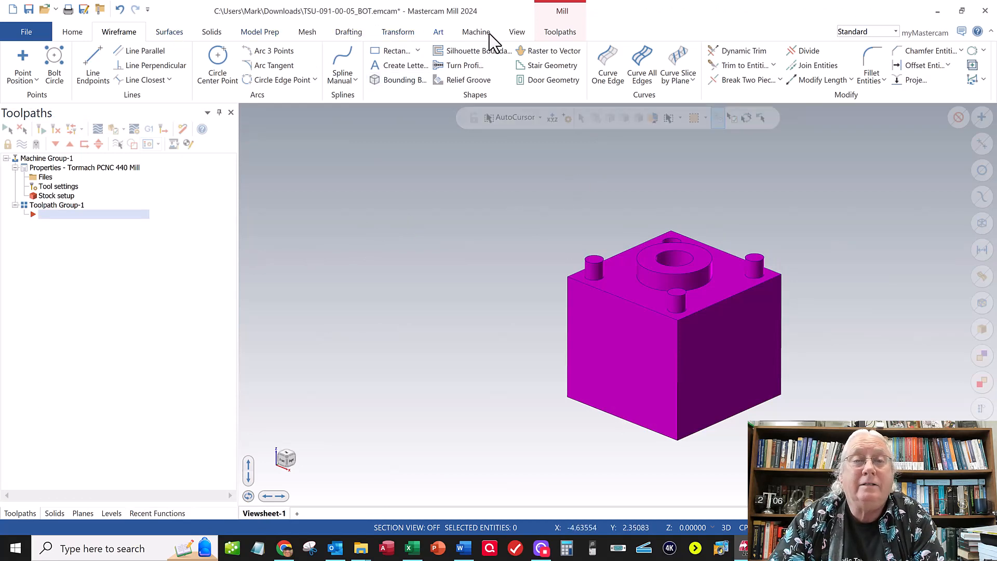
- Turn on the stock display and check the stock outline around the block's pins and ring
click(517, 32)
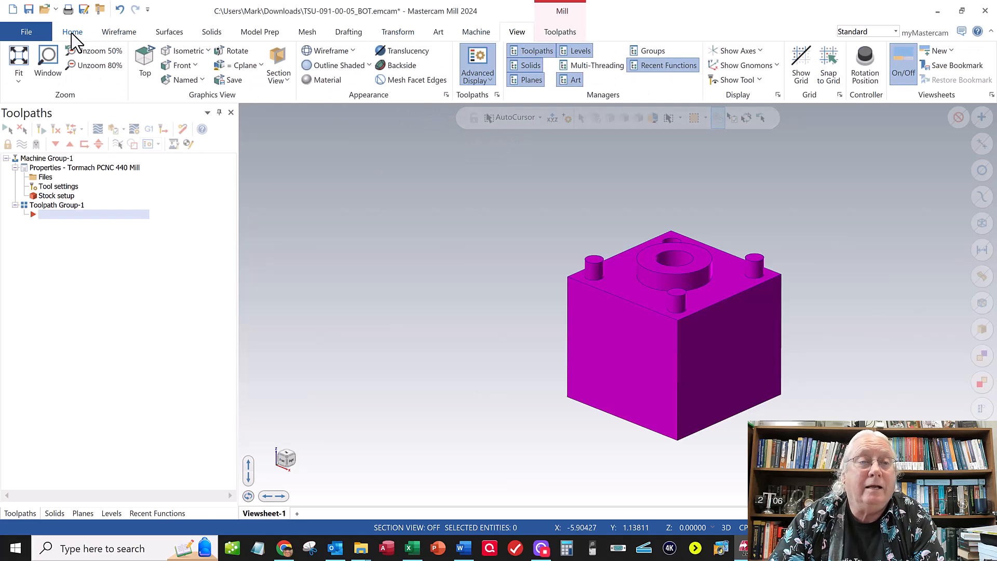
click(125, 32)
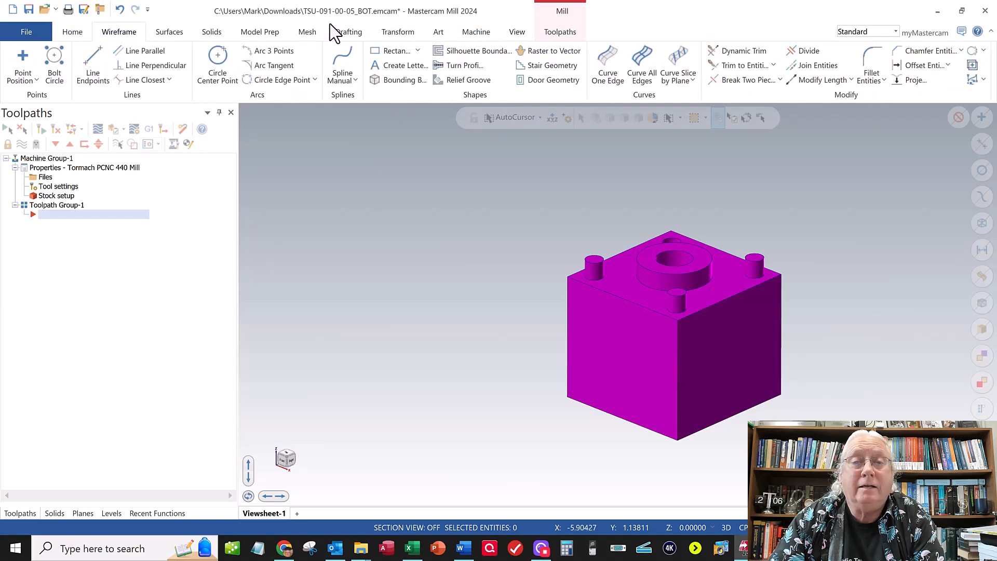
click(559, 32)
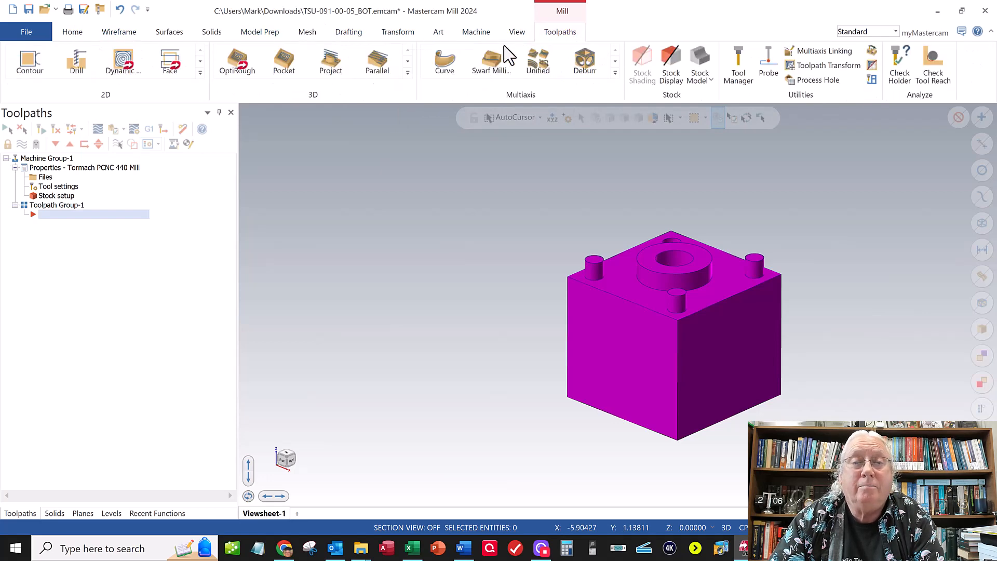
click(670, 67)
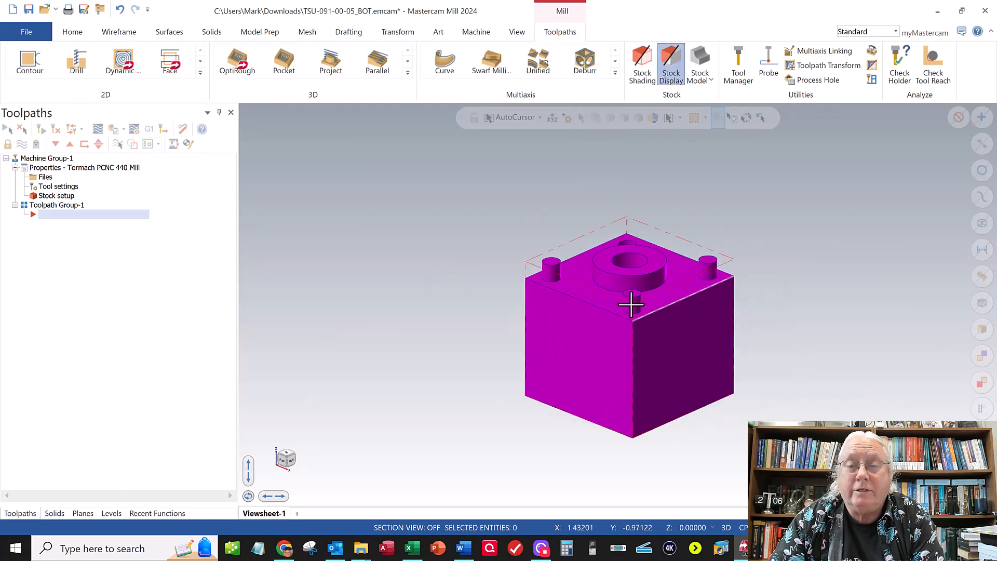
scroll(541, 223, up, 3)
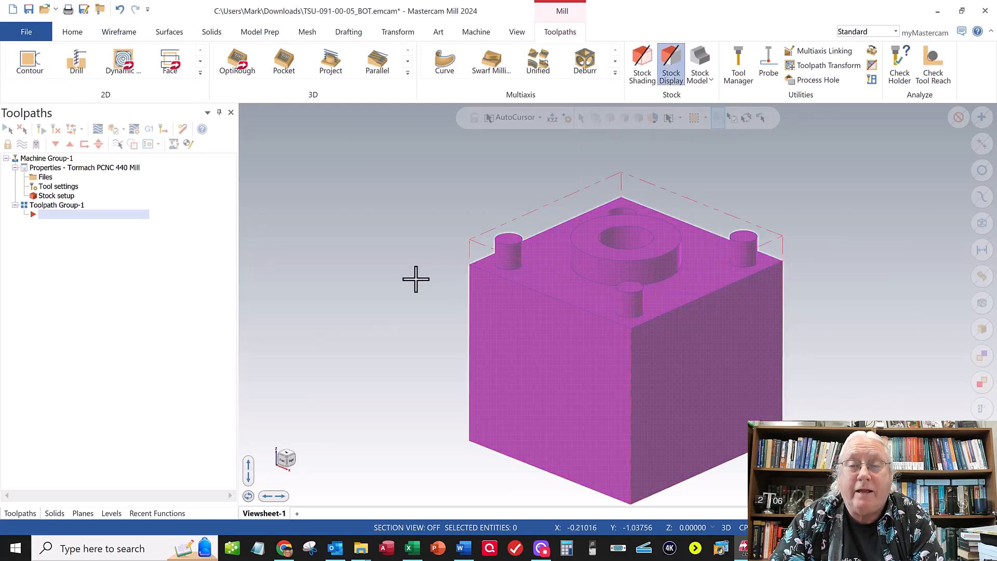
scroll(405, 275, down, 1)
scroll(404, 276, down, 2)
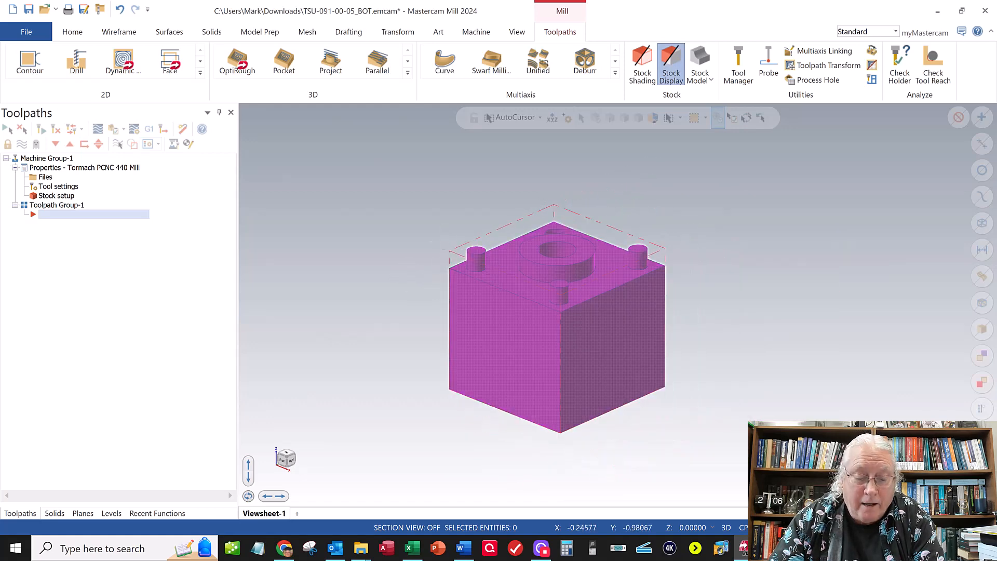
- Save the TSU-091-00-05_BOT file with its new stock setup
click(26, 32)
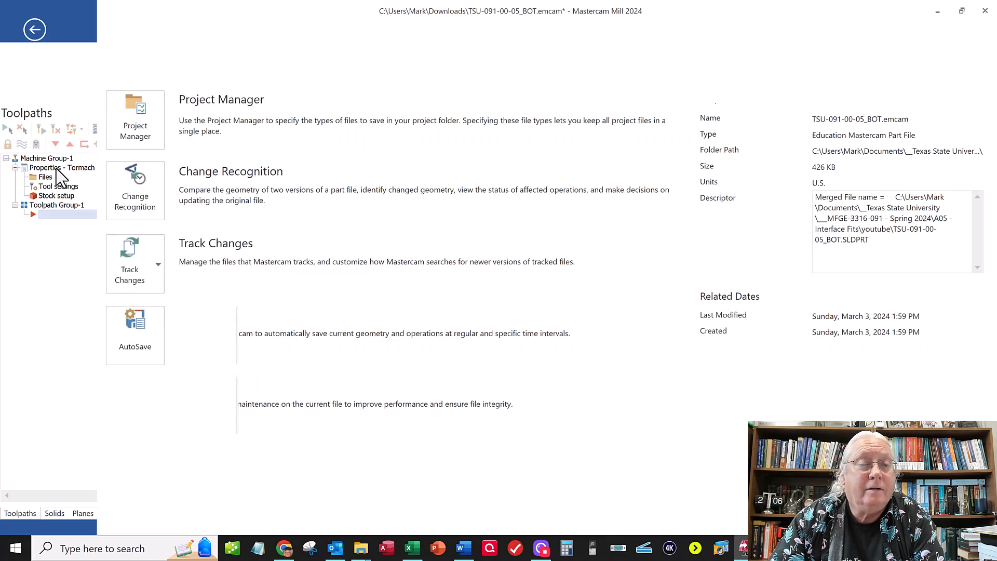
click(31, 181)
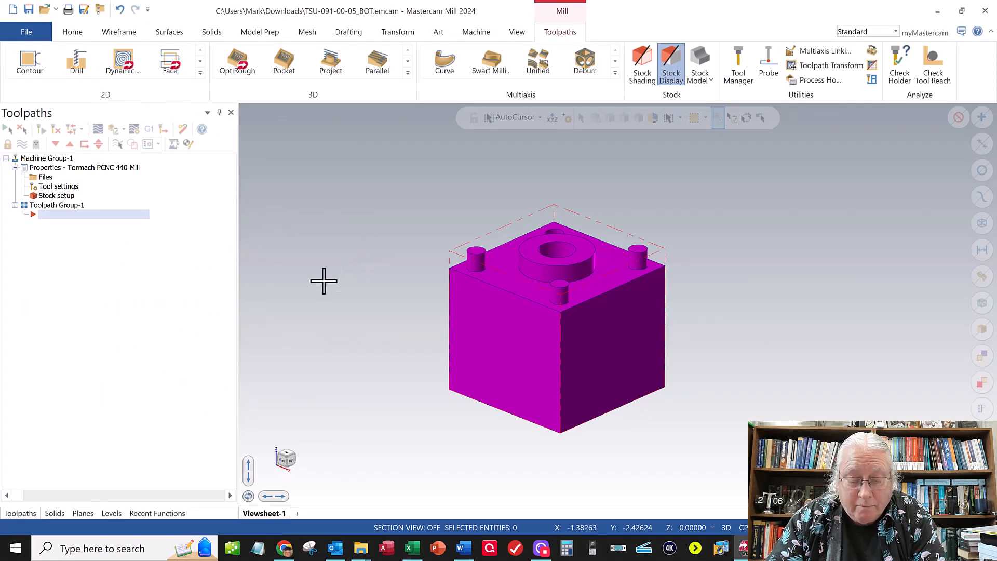
scroll(569, 311, down, 2)
scroll(564, 308, up, 4)
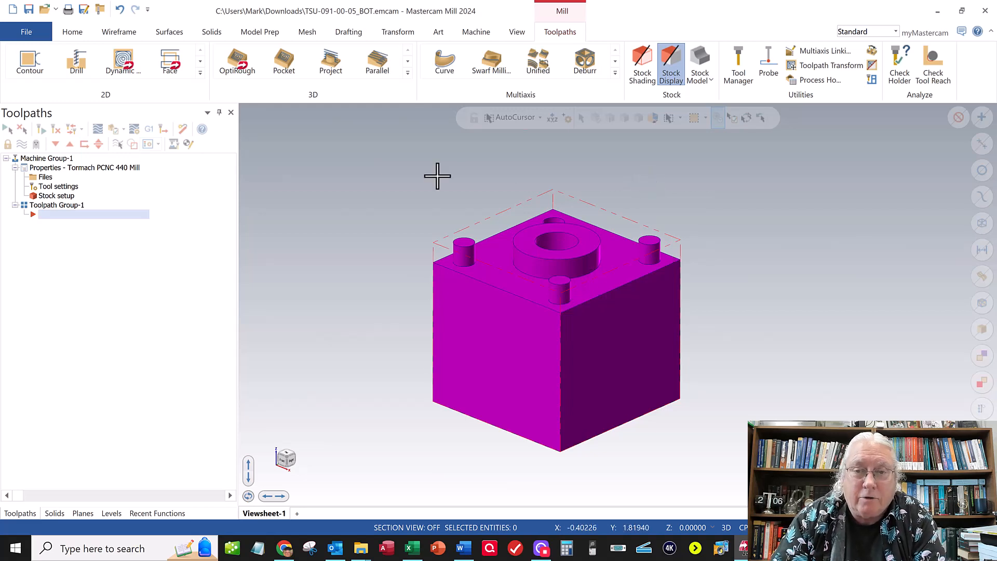
- Offset a copy of the block's top-face outline outward by 0.25 with Offset Chains and accept it
click(119, 31)
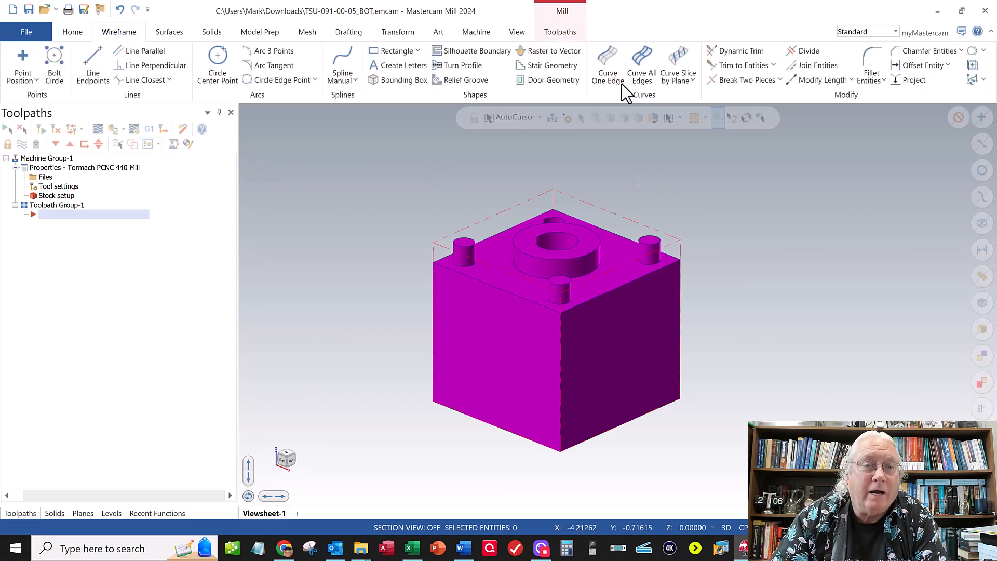
click(949, 66)
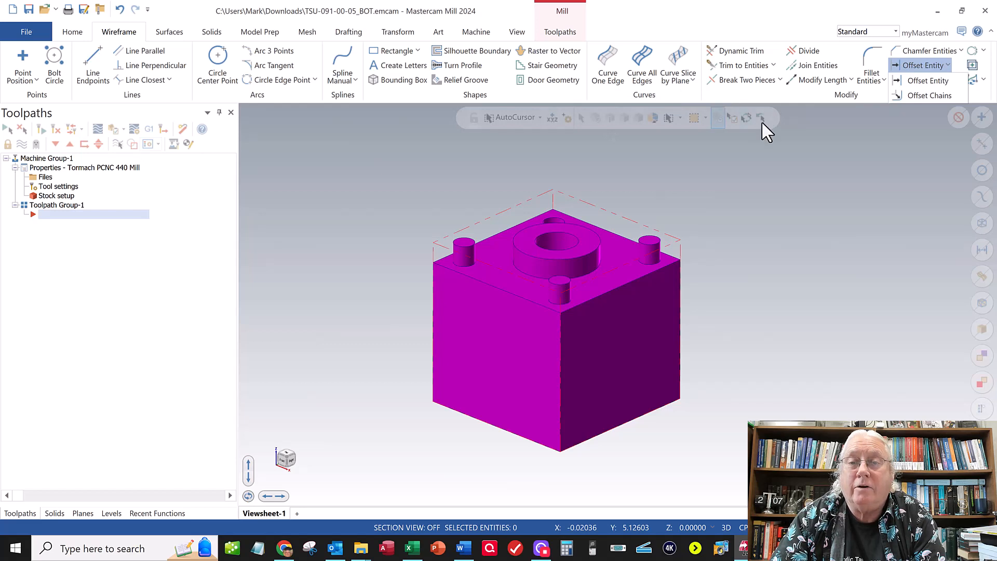
click(948, 68)
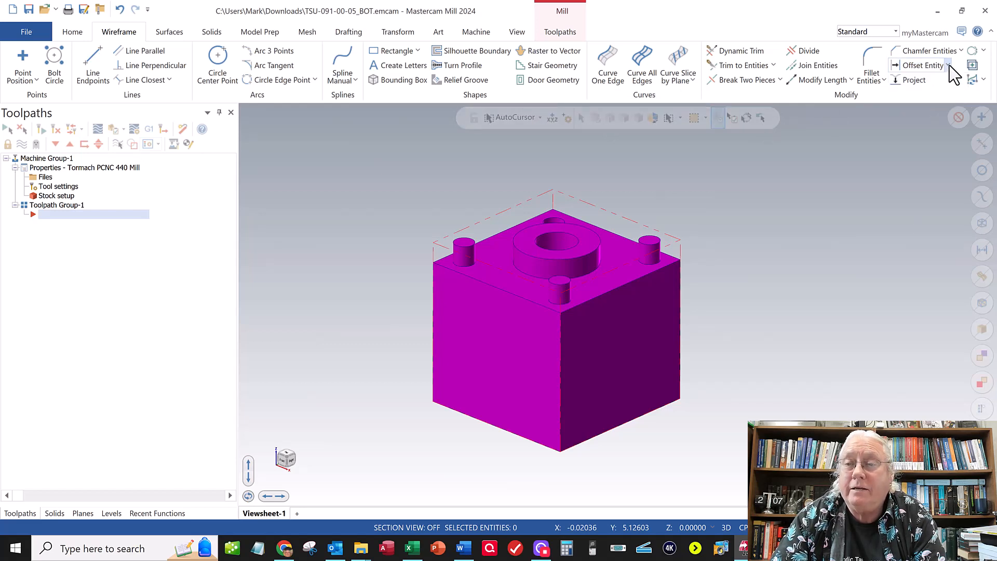
click(949, 65)
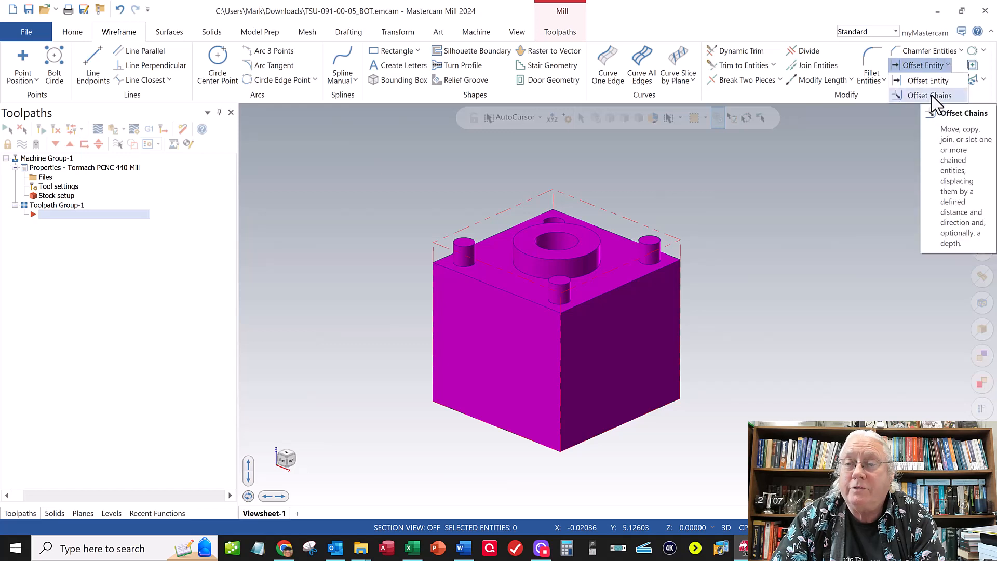
click(928, 95)
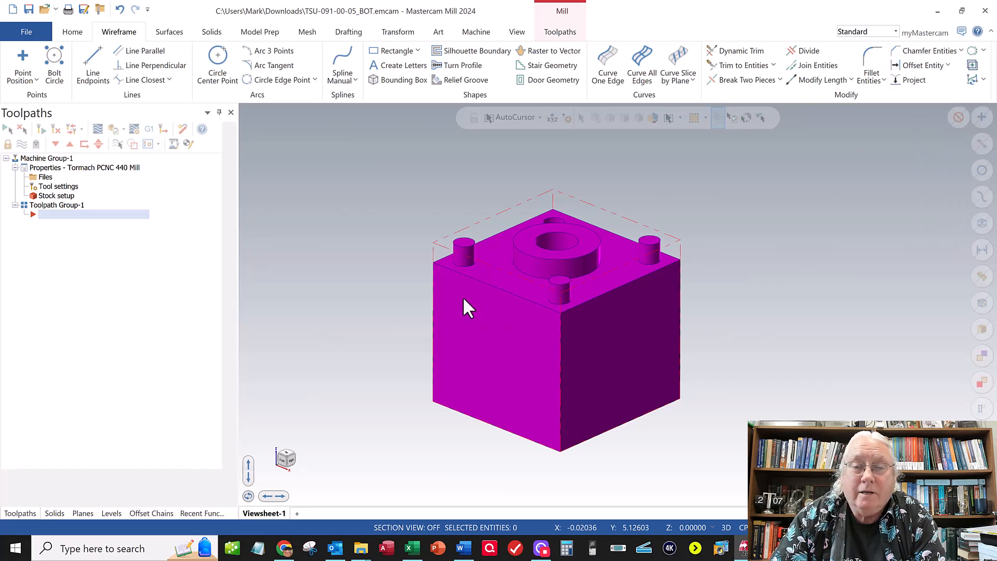
click(441, 271)
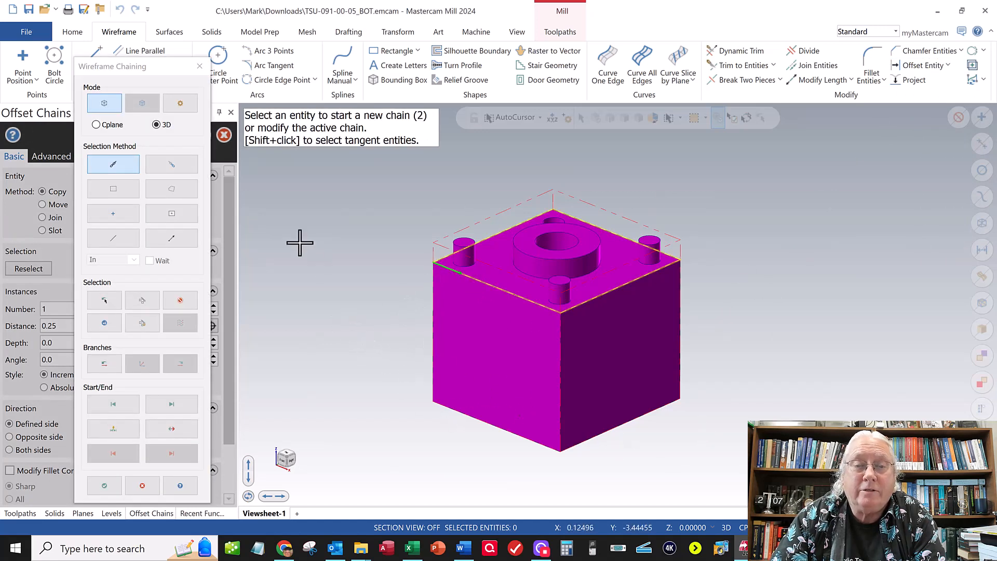
click(106, 487)
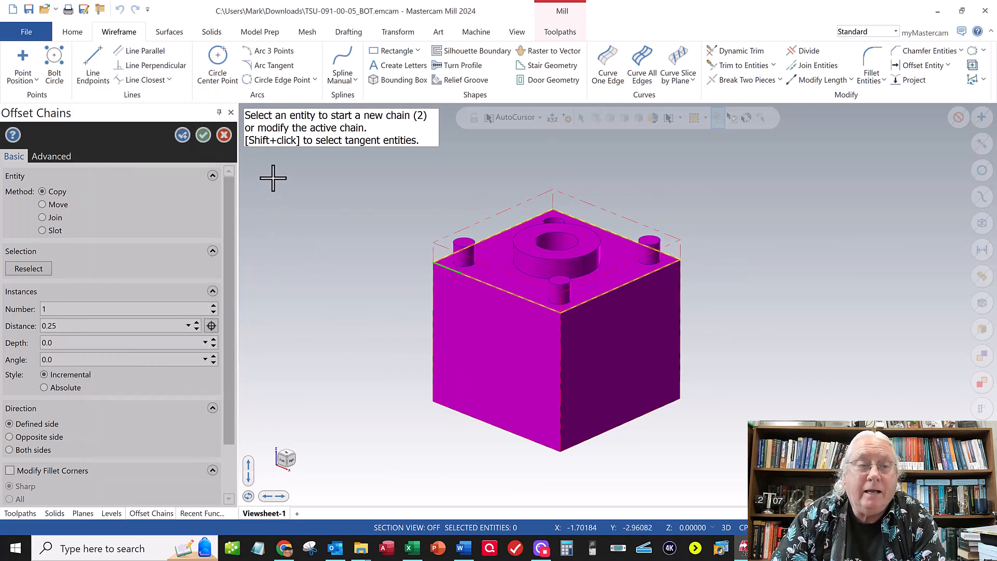
click(381, 265)
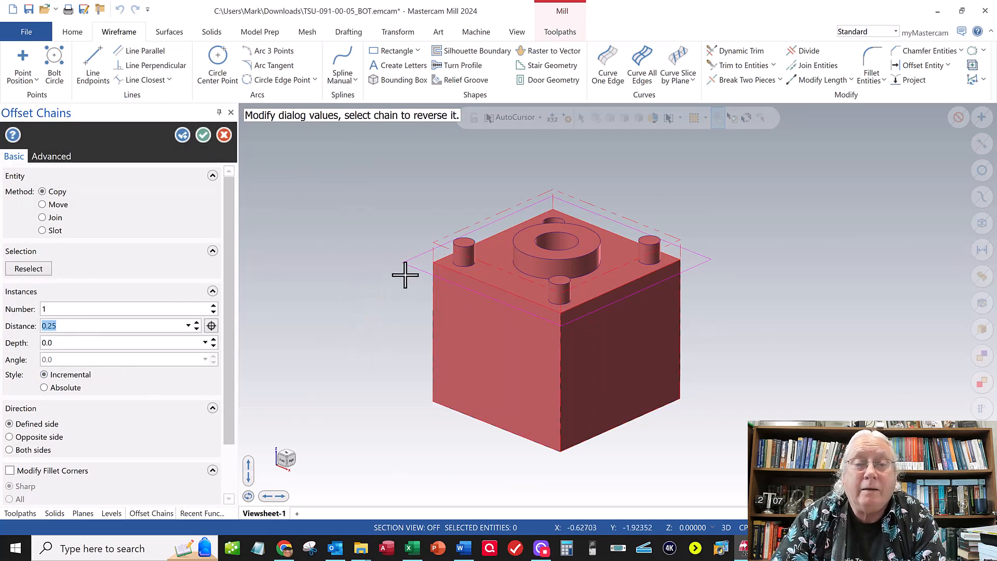
click(203, 135)
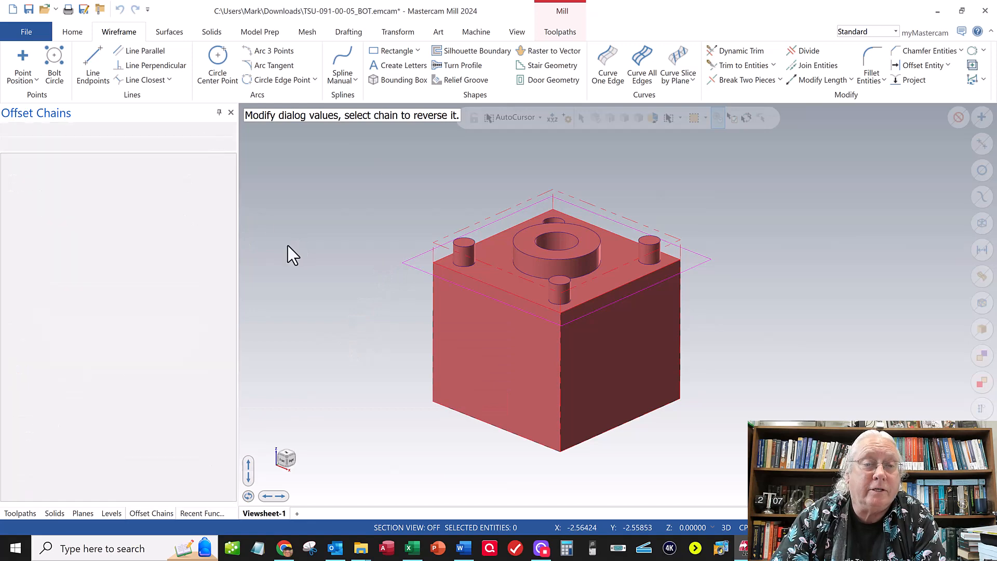
- Start a 2D Pocket toolpath using the outer offset square, the ring's base circle and the three pins' base circles as chains
mouse_move(385, 296)
middle_down()
mouse_move(382, 321)
mouse_move(388, 294)
middle_up()
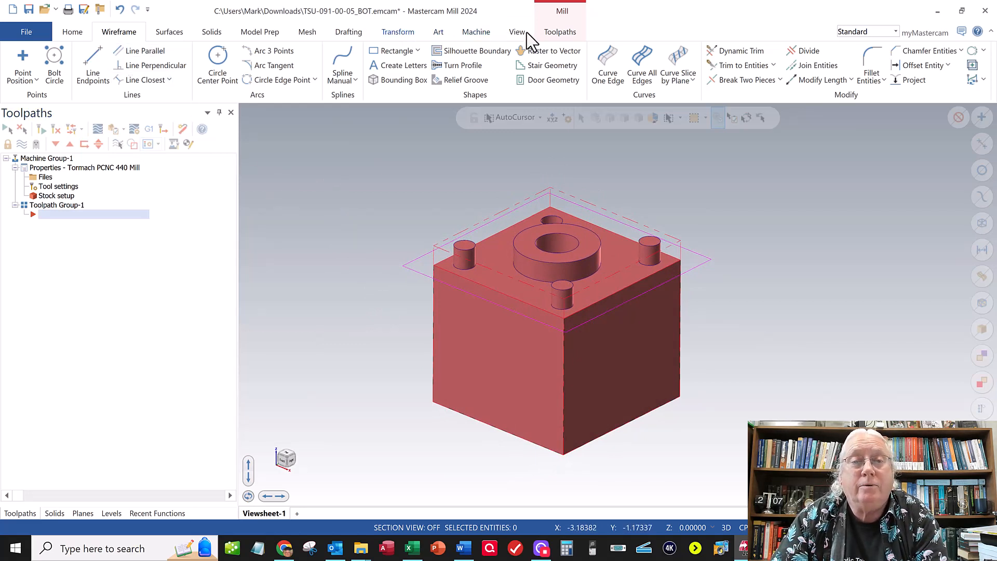
click(559, 32)
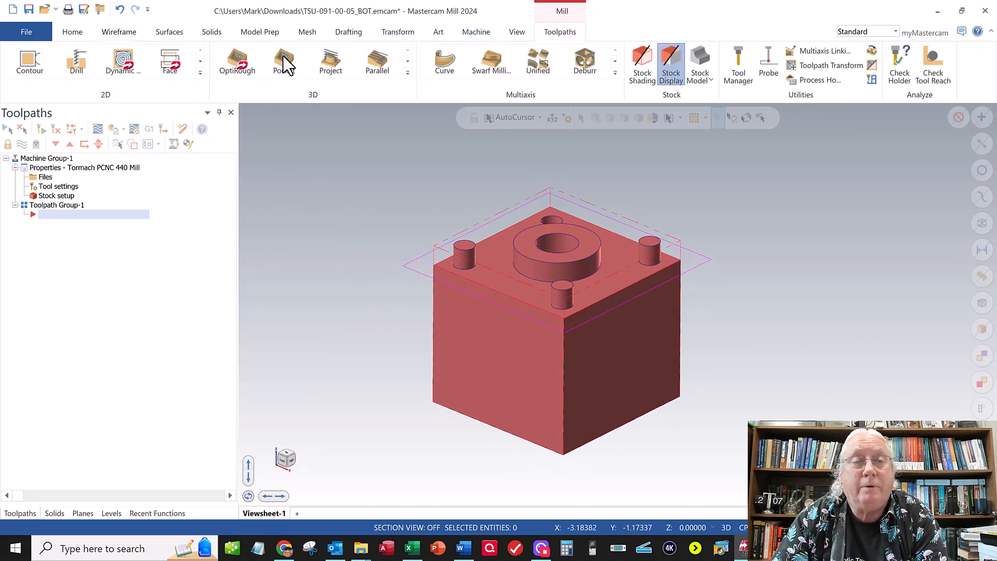
click(200, 73)
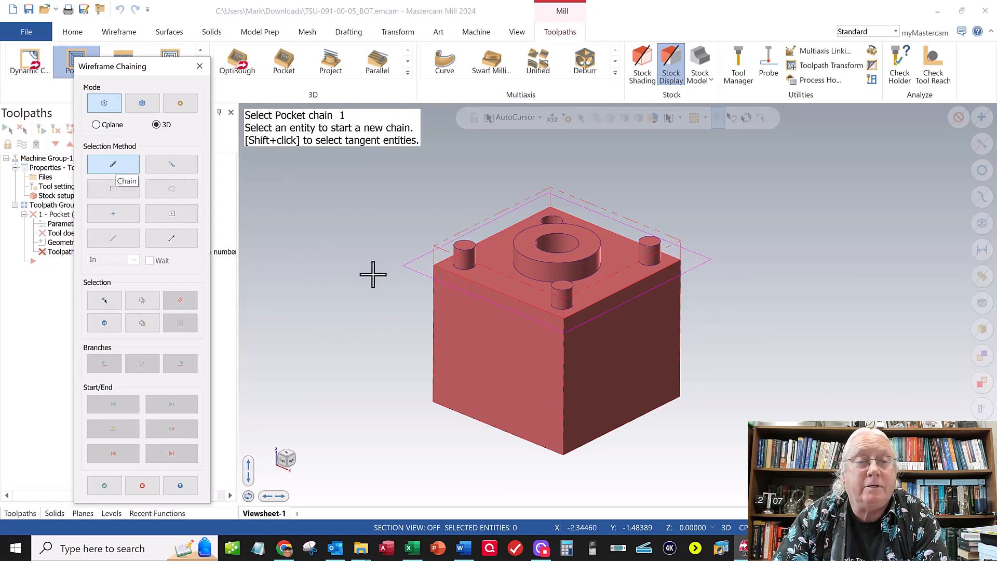
click(408, 269)
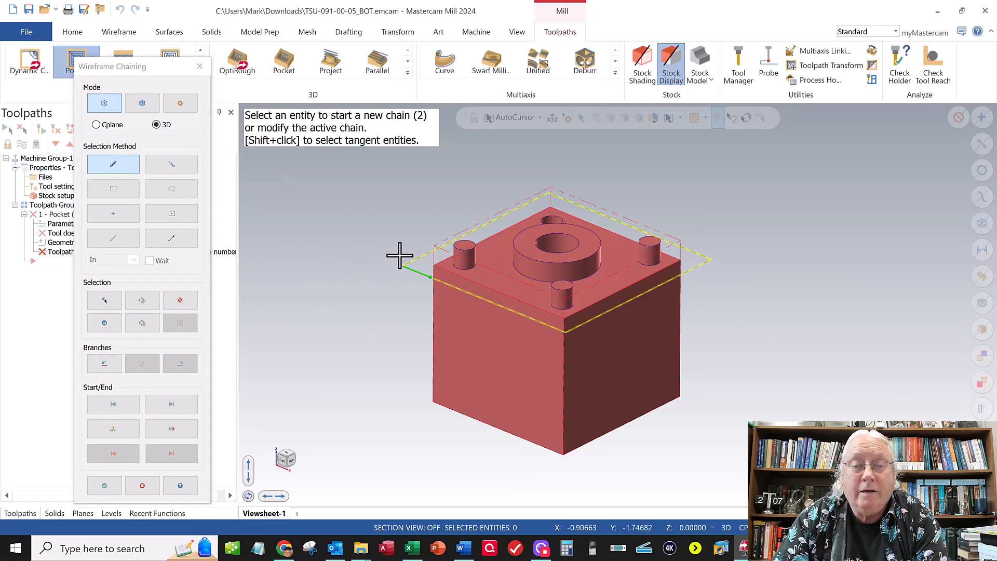
click(516, 274)
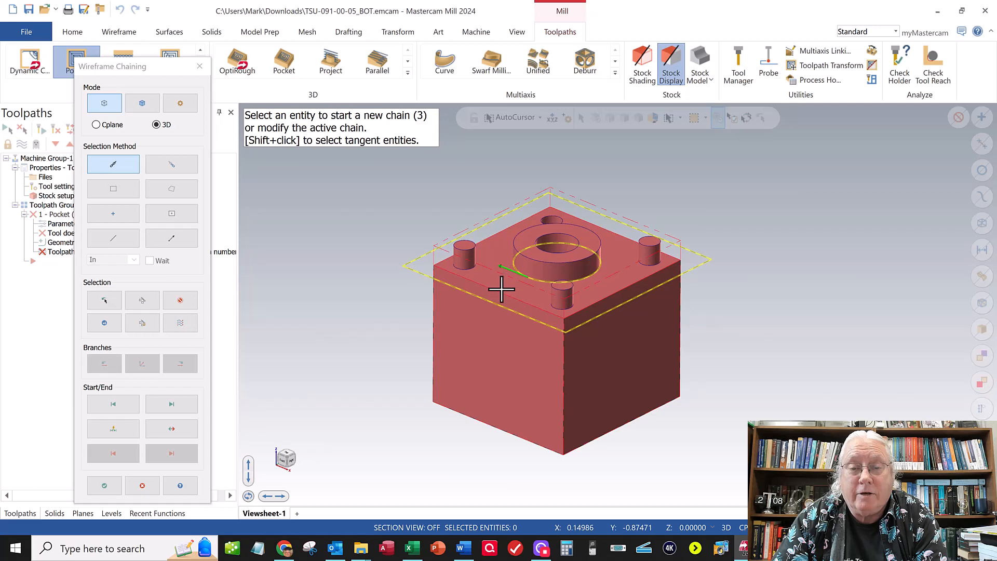
click(470, 269)
click(561, 305)
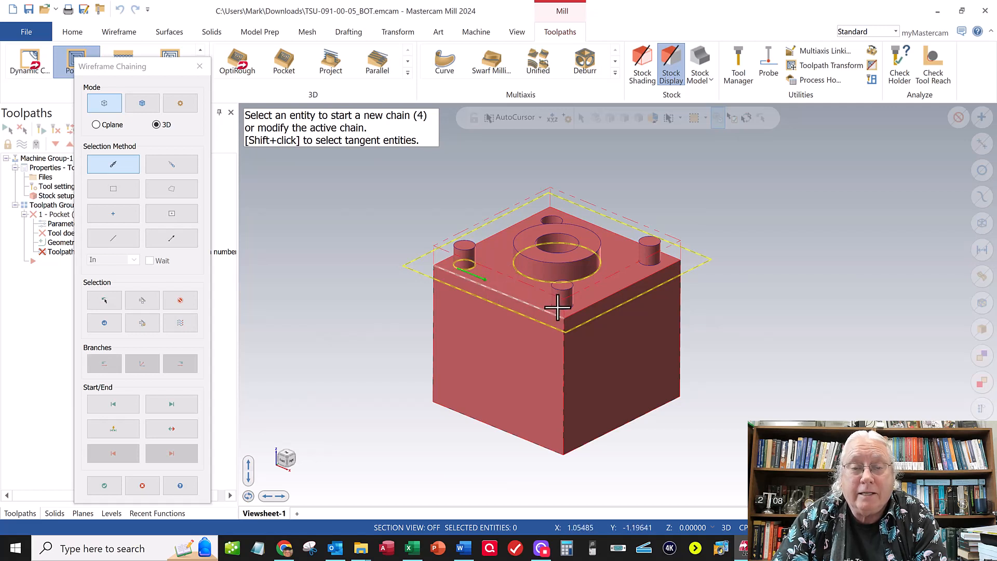
click(654, 266)
mouse_move(512, 285)
middle_down()
mouse_move(497, 257)
mouse_move(504, 288)
middle_up()
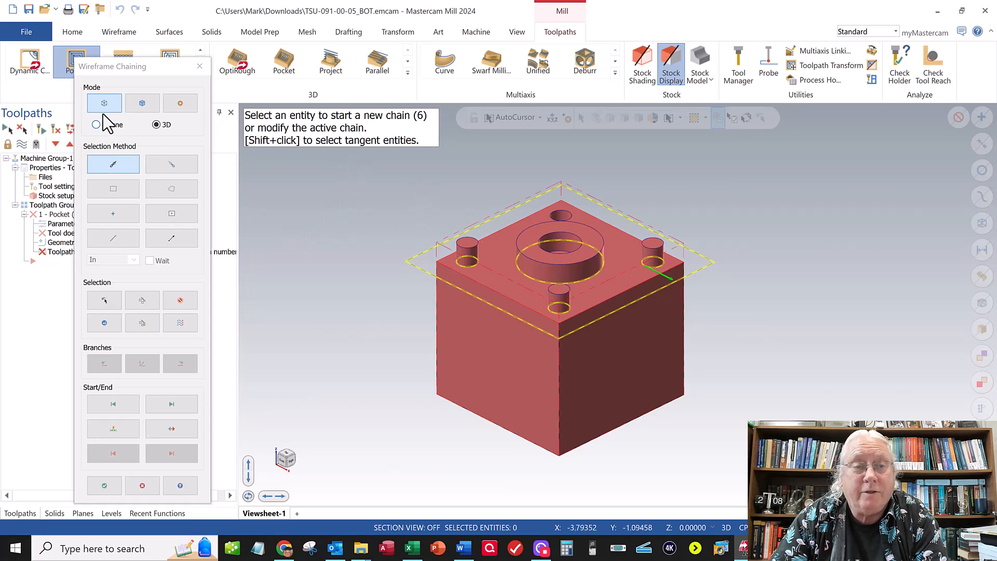
click(103, 486)
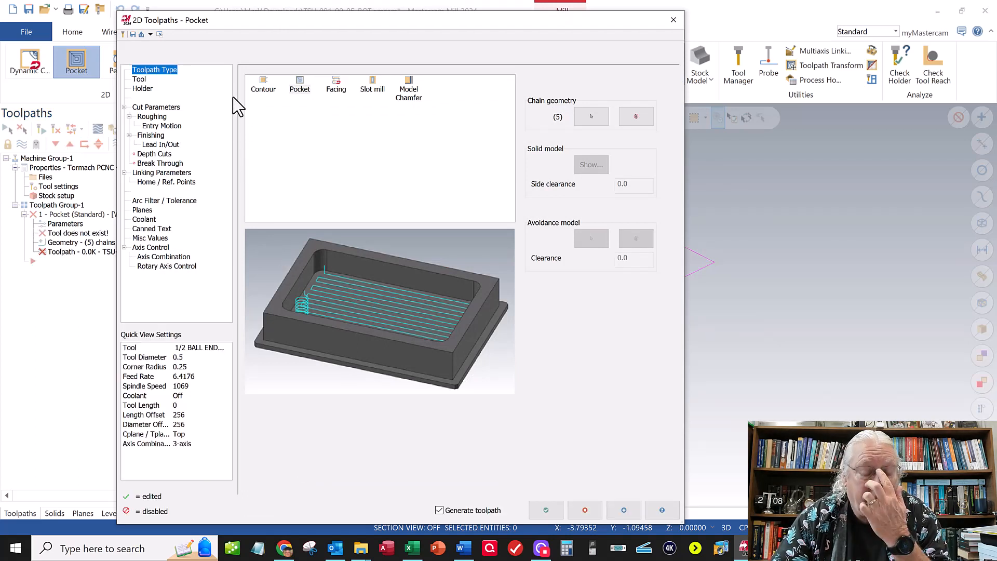
- Choose the 1/4 FLAT ENDMILL from the Mill_Inch tool library for the pocket toolpath
click(140, 79)
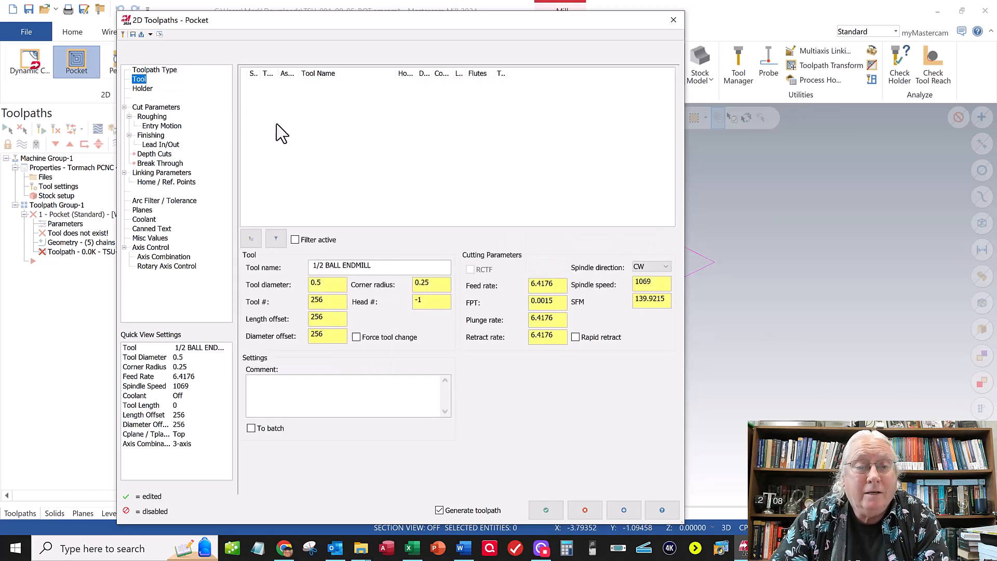
click(251, 240)
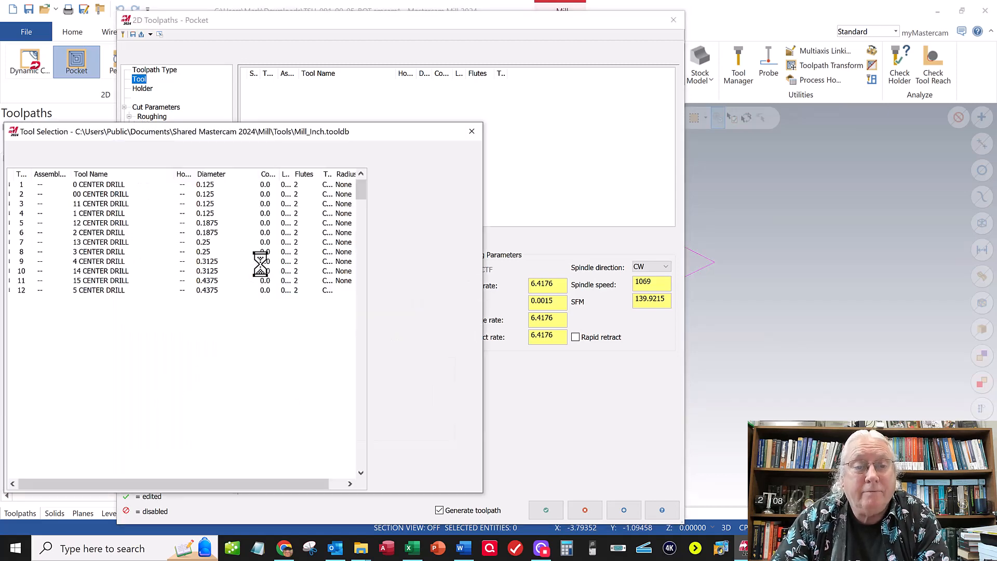
drag(363, 197, 356, 361)
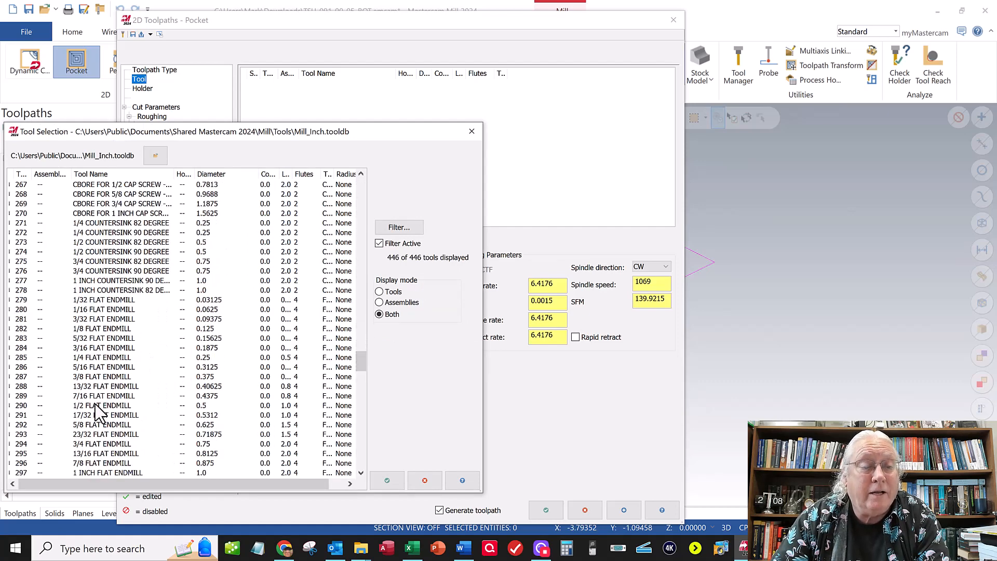
click(83, 361)
click(386, 481)
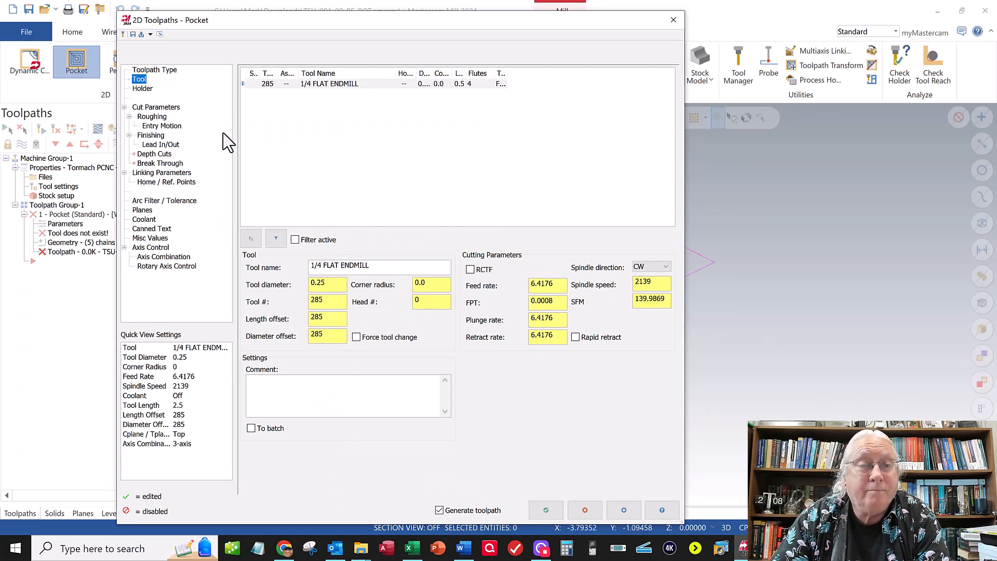
- Set the pocket's stock to leave on walls and on floors to 0
click(156, 108)
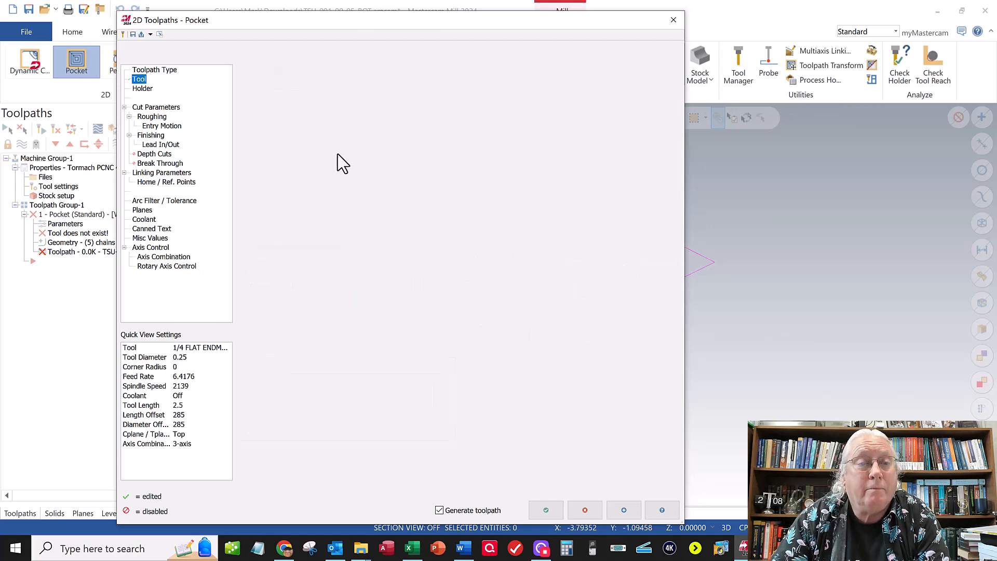
click(156, 110)
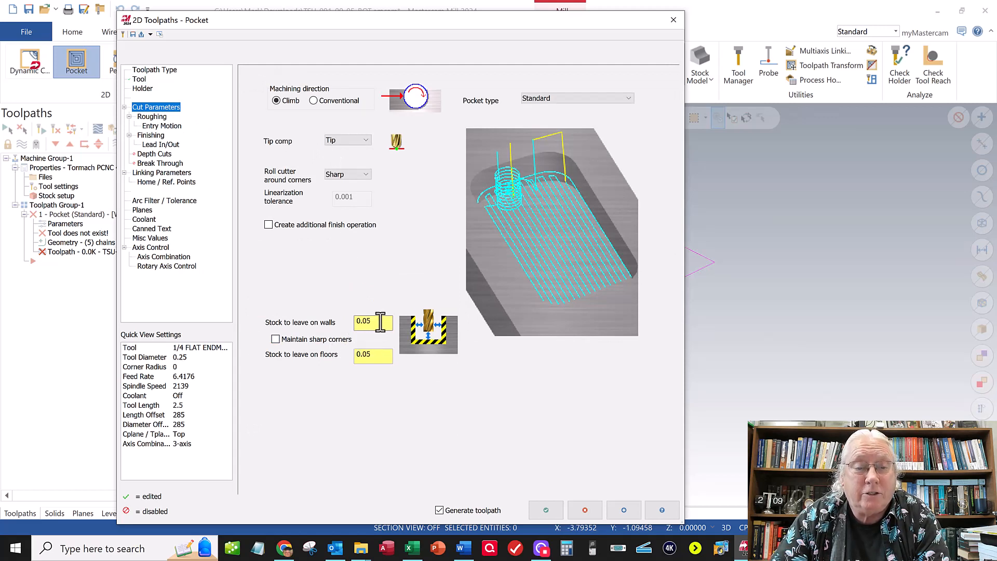
drag(375, 322, 338, 321)
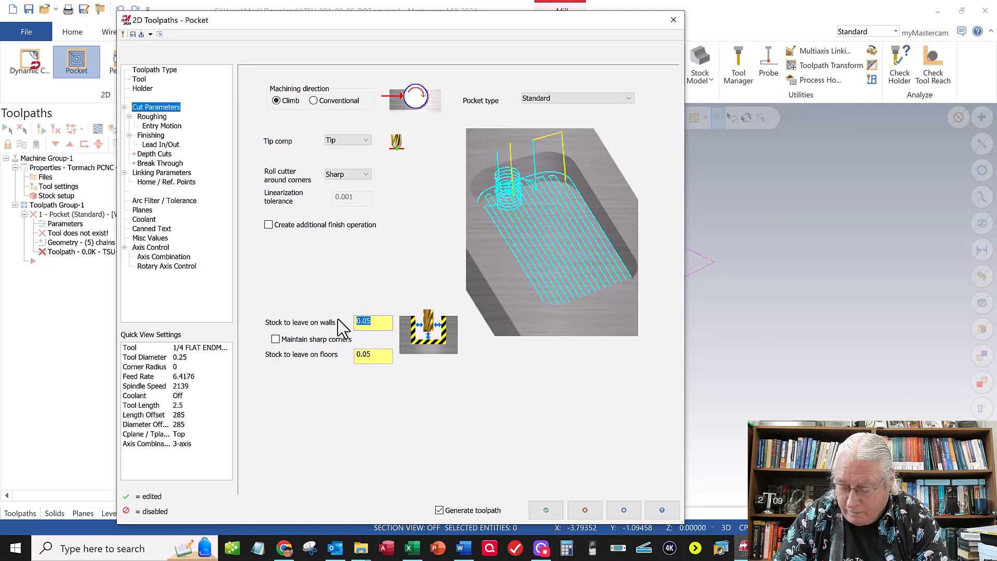
text(0)
drag(376, 354, 357, 355)
text(0)
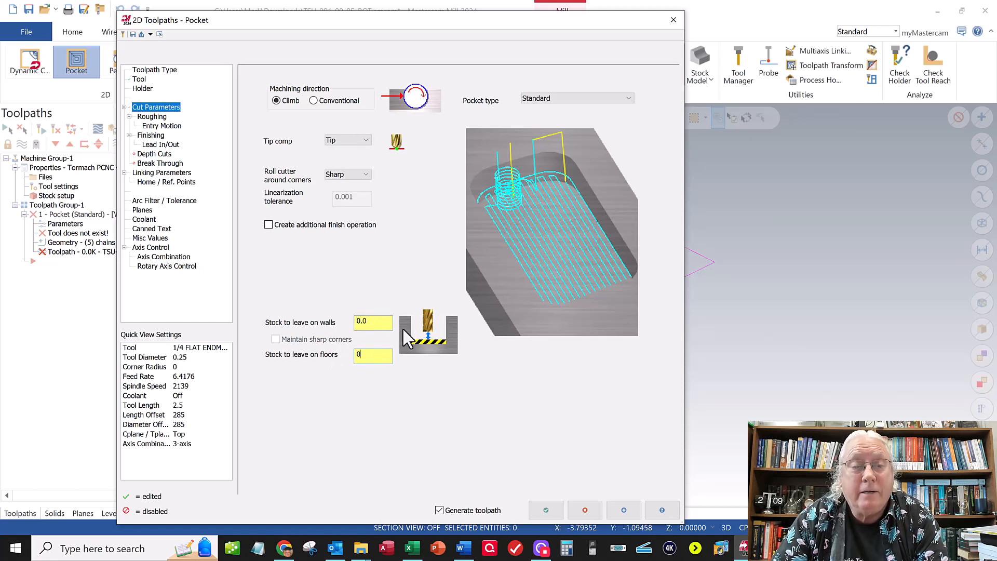
click(378, 327)
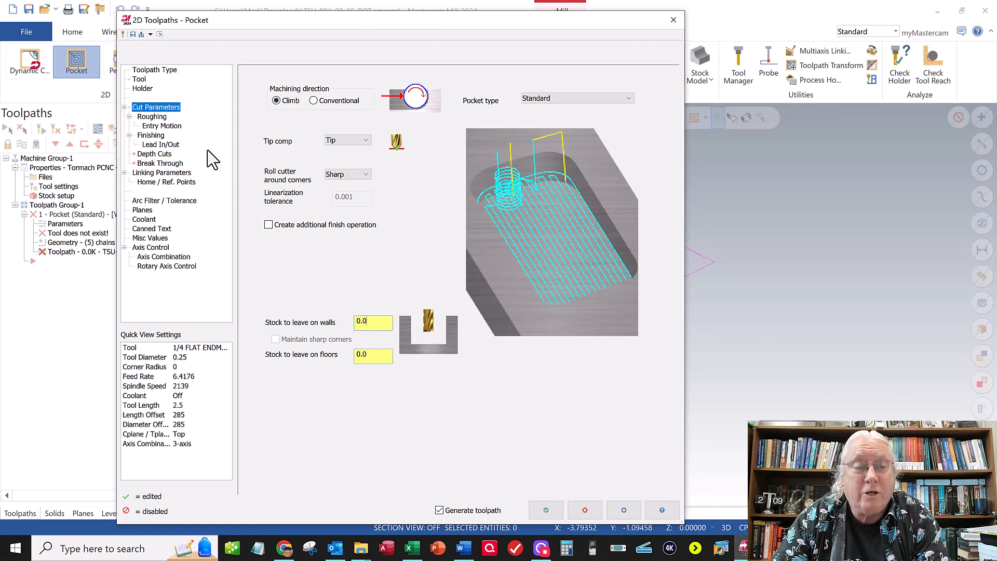
- Set the pocket's roughing cutting method to Parallel Spiral
click(160, 118)
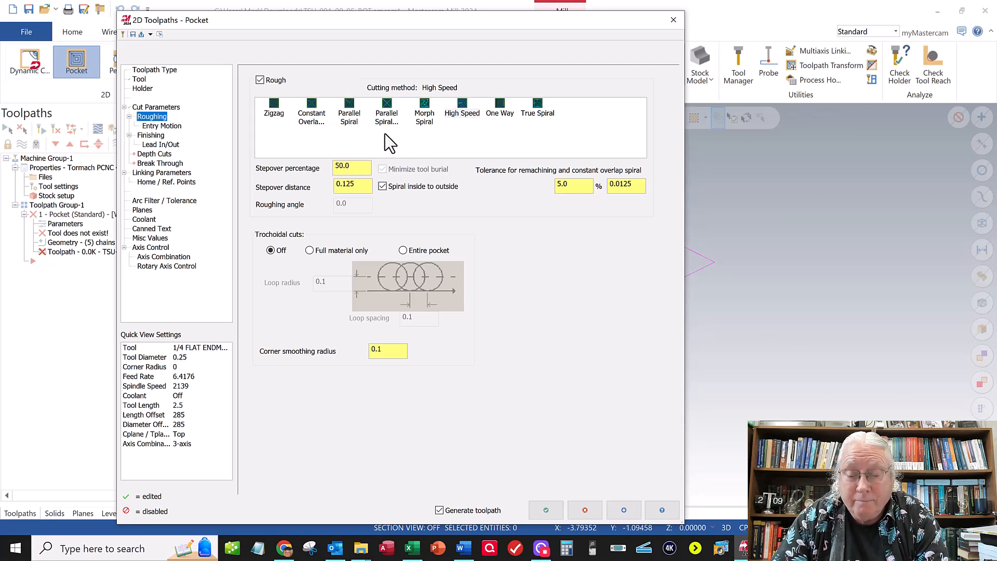
click(348, 113)
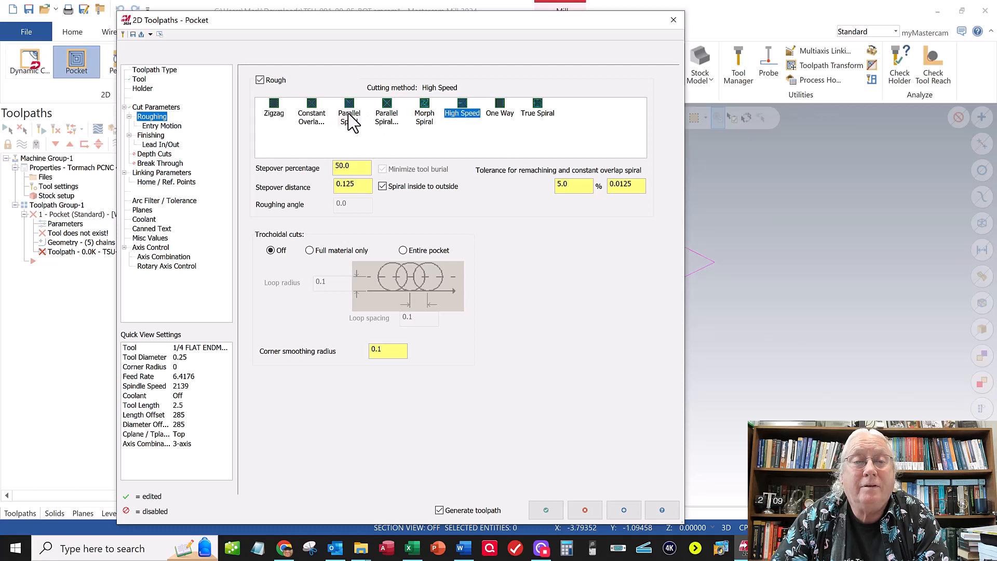
click(350, 119)
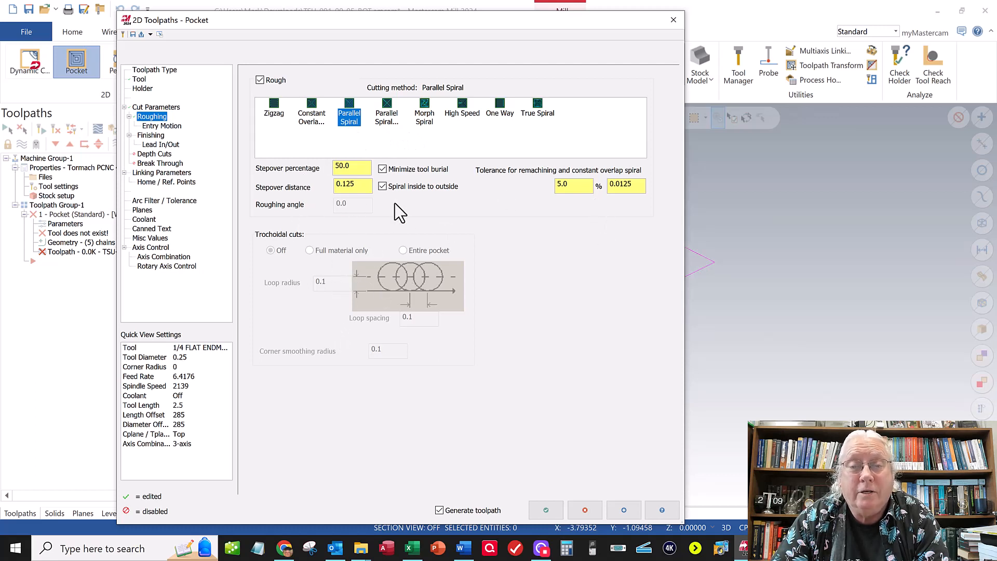
- Review the pocket's finishing and lead in/out settings and enable depth cuts
click(151, 135)
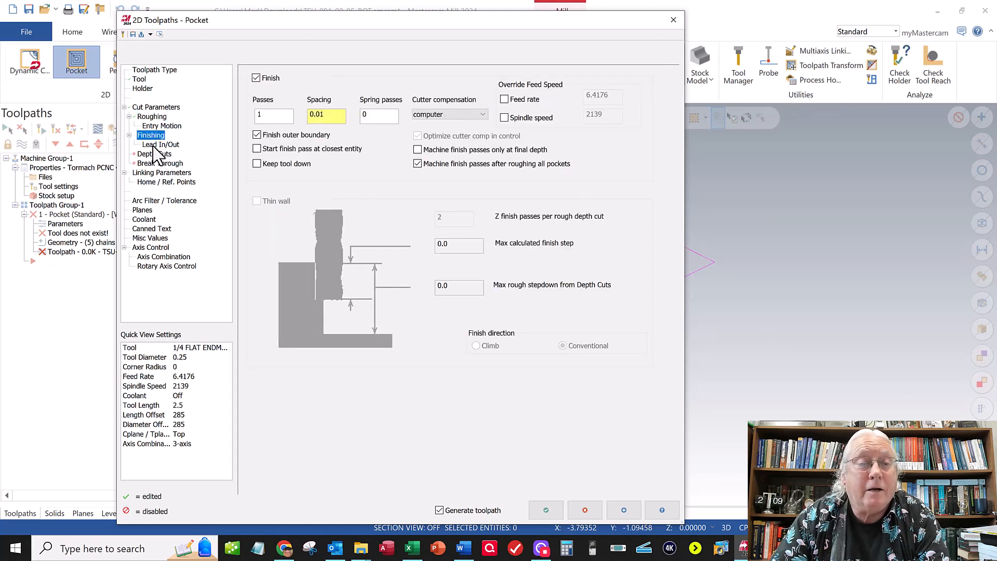
click(154, 146)
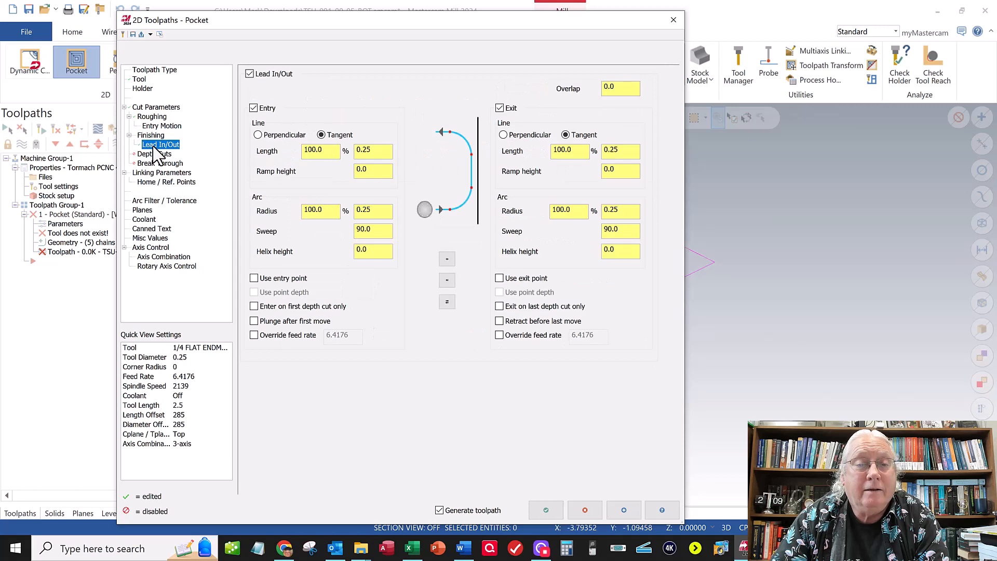
click(158, 156)
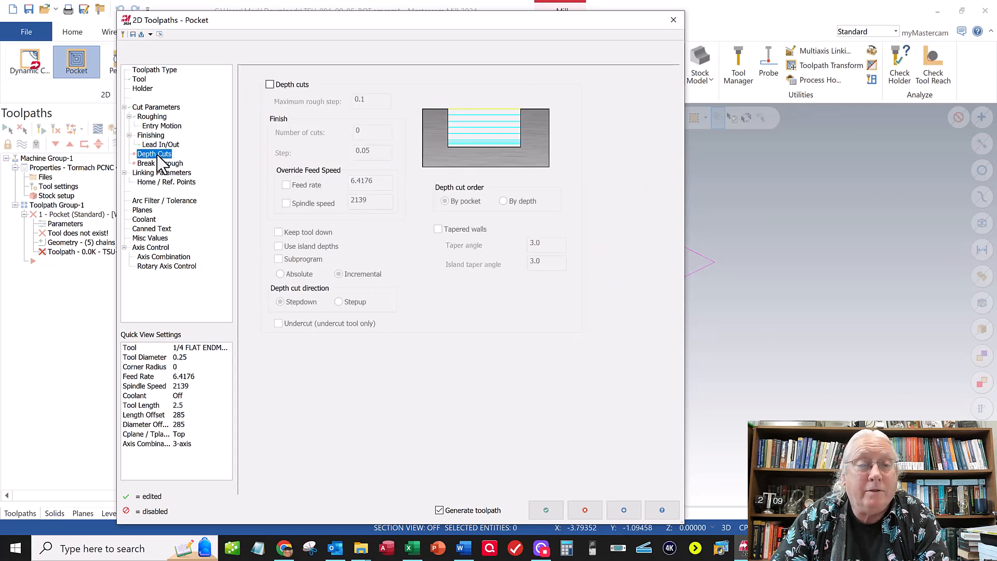
click(269, 84)
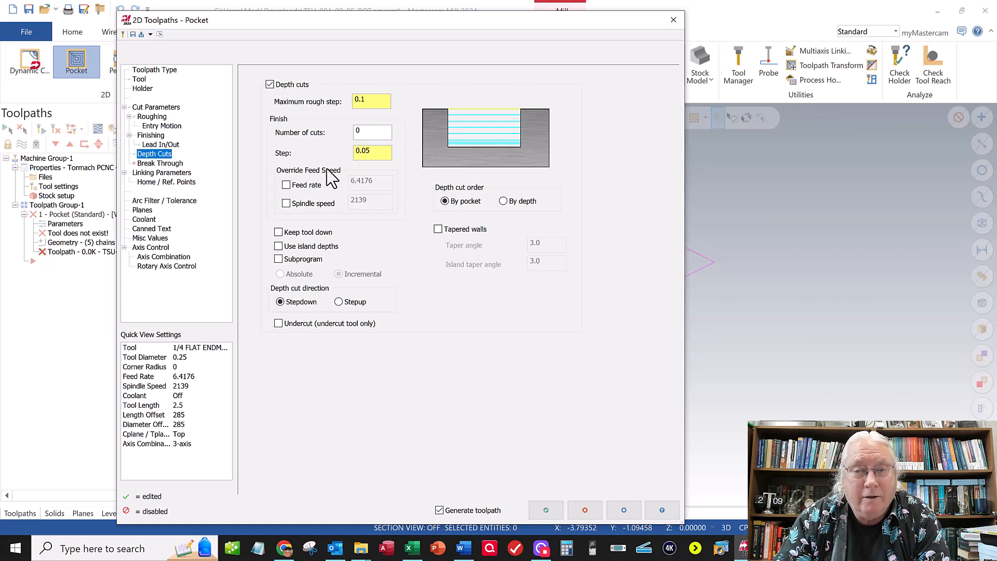
- Switch the pocket's retract, feed plane and depth linking parameters to Absolute
click(152, 173)
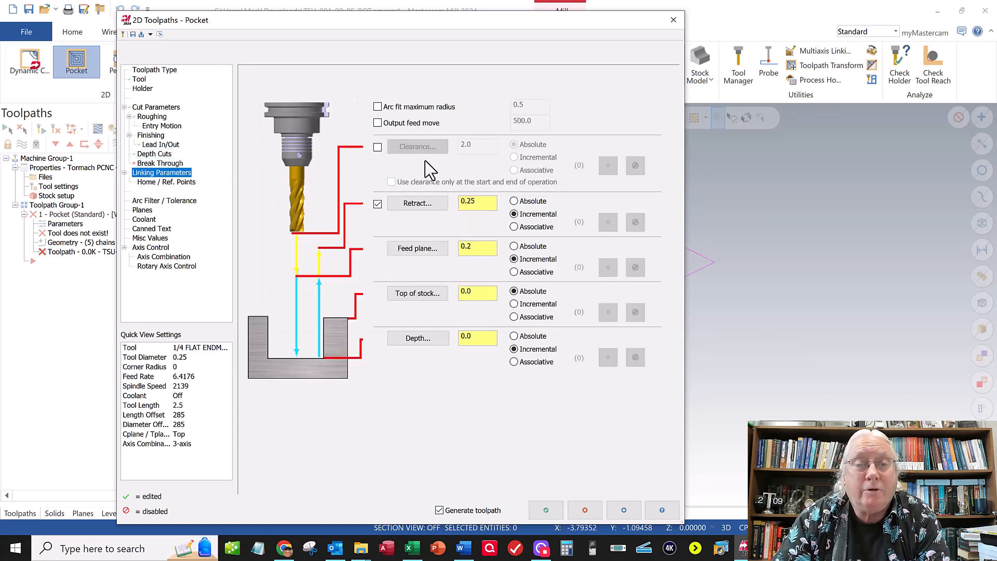
click(514, 246)
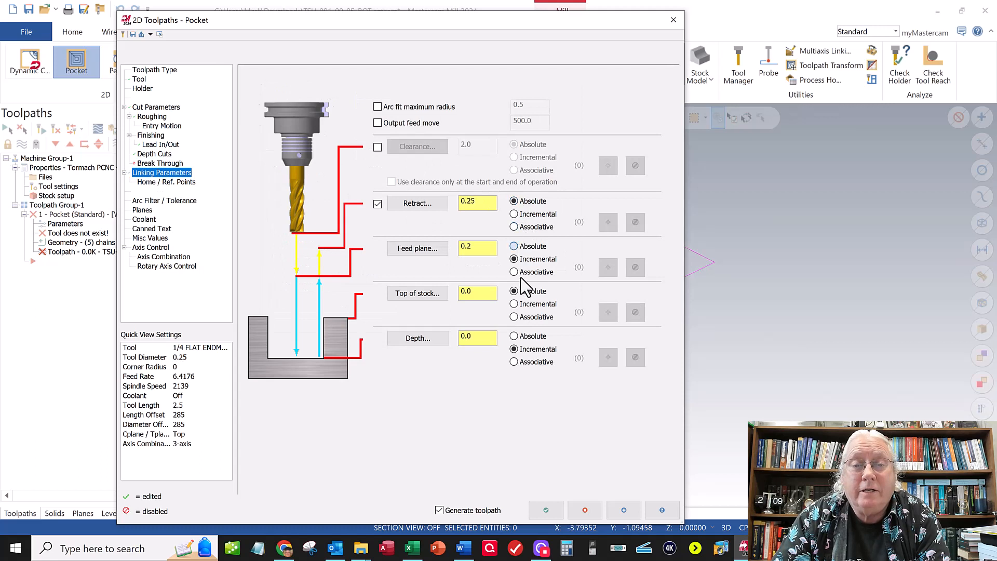
click(514, 336)
click(513, 202)
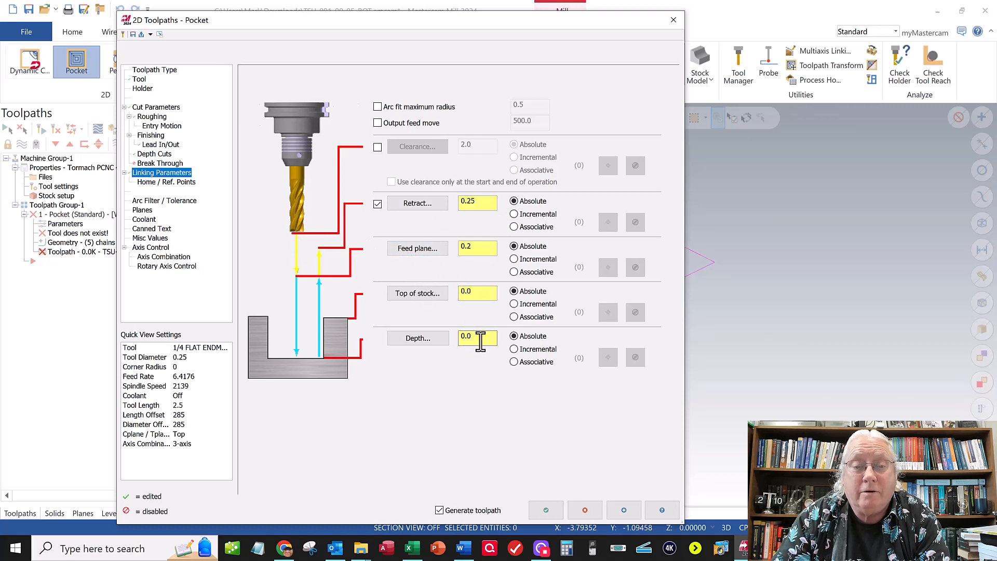
- Set the pocket depth to -0.25 and generate the toolpath around the ring and pins
drag(481, 341, 437, 333)
text(-)
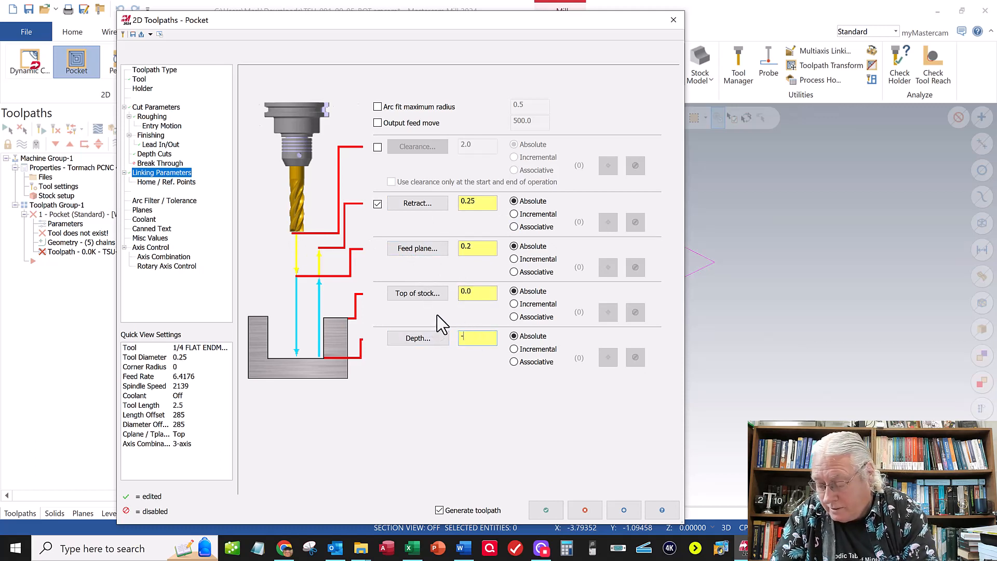
text(.25)
click(475, 293)
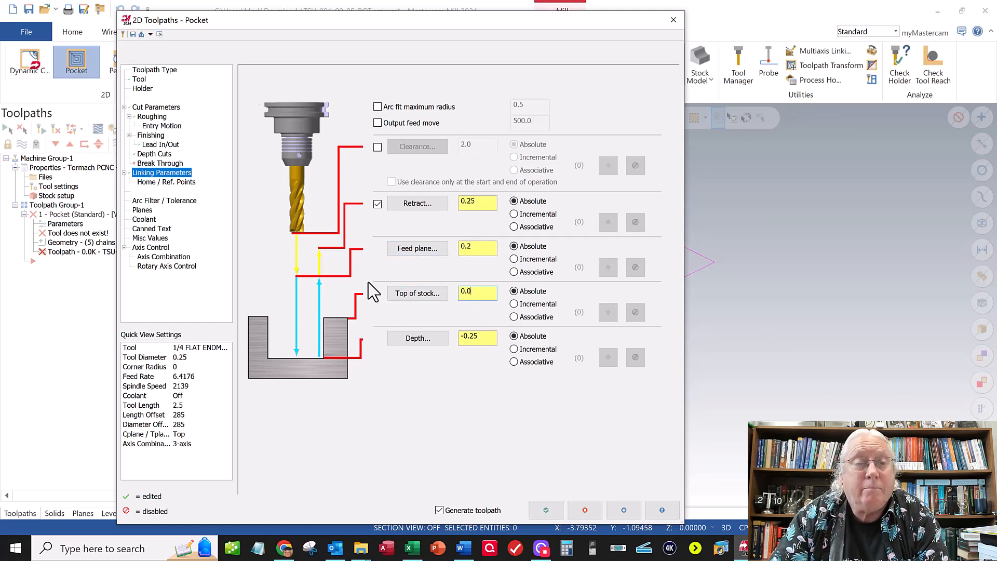
click(546, 511)
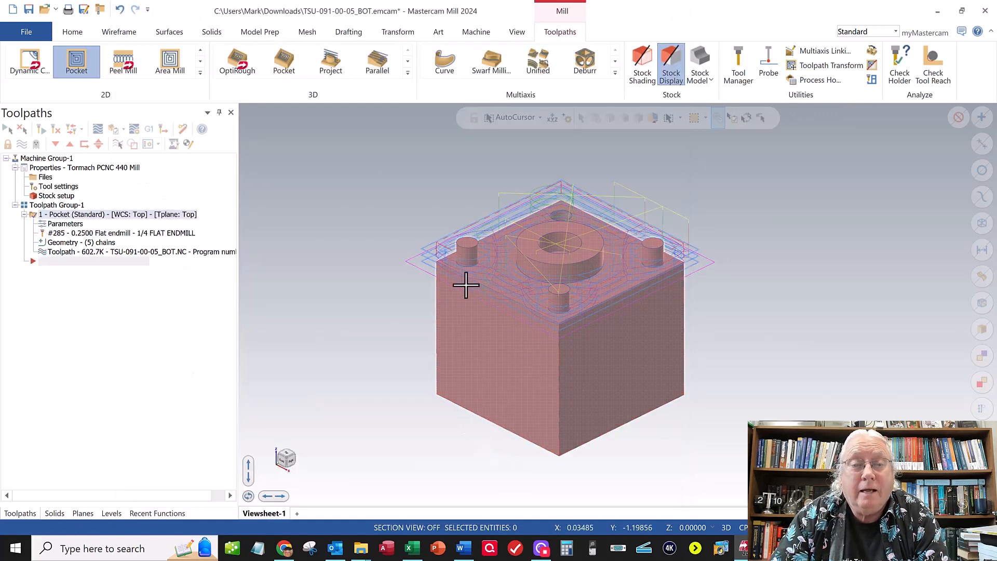
scroll(431, 244, up, 2)
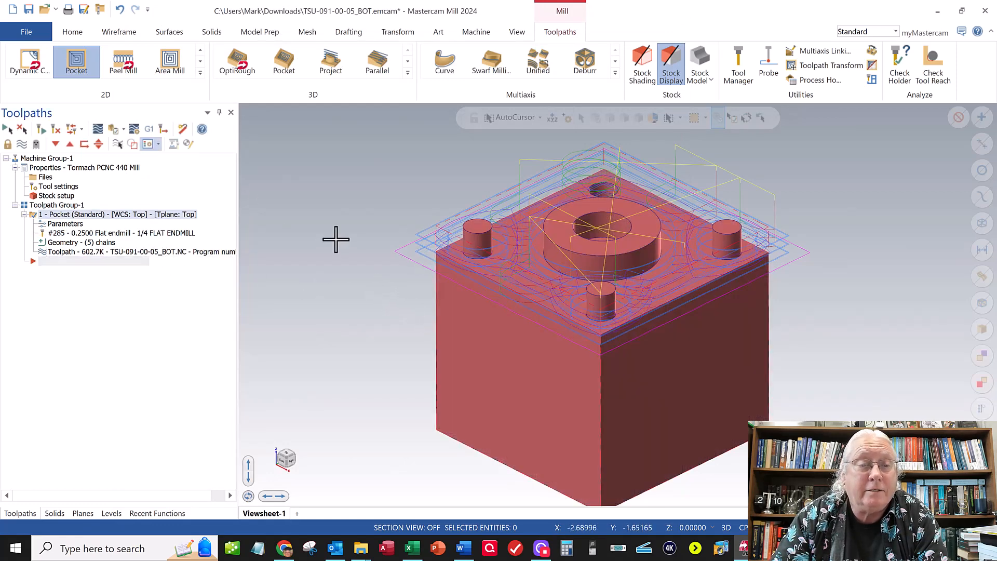
scroll(332, 236, up, 1)
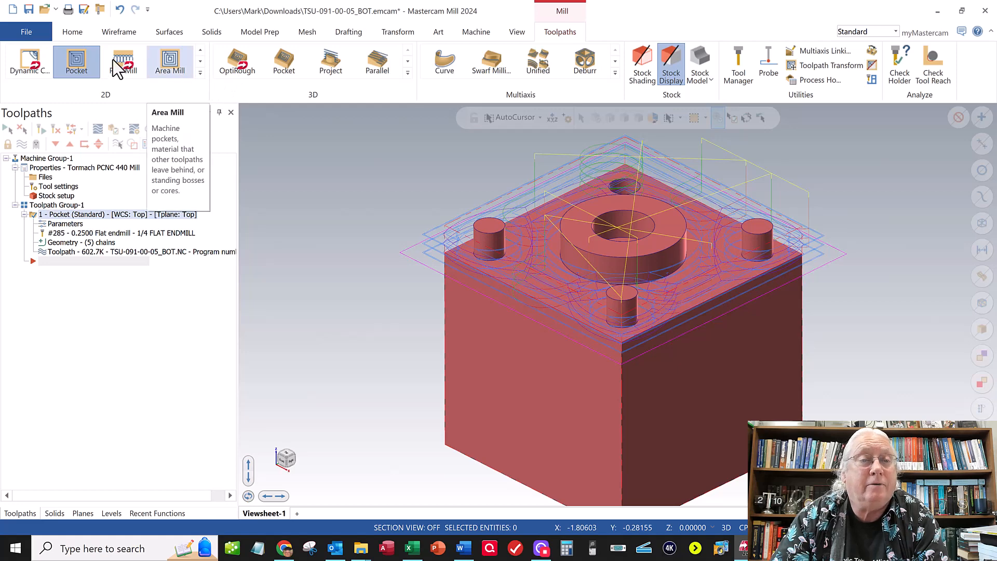
- Start a second pocket toolpath using the circle of the ring's central hole as its only chain
click(74, 62)
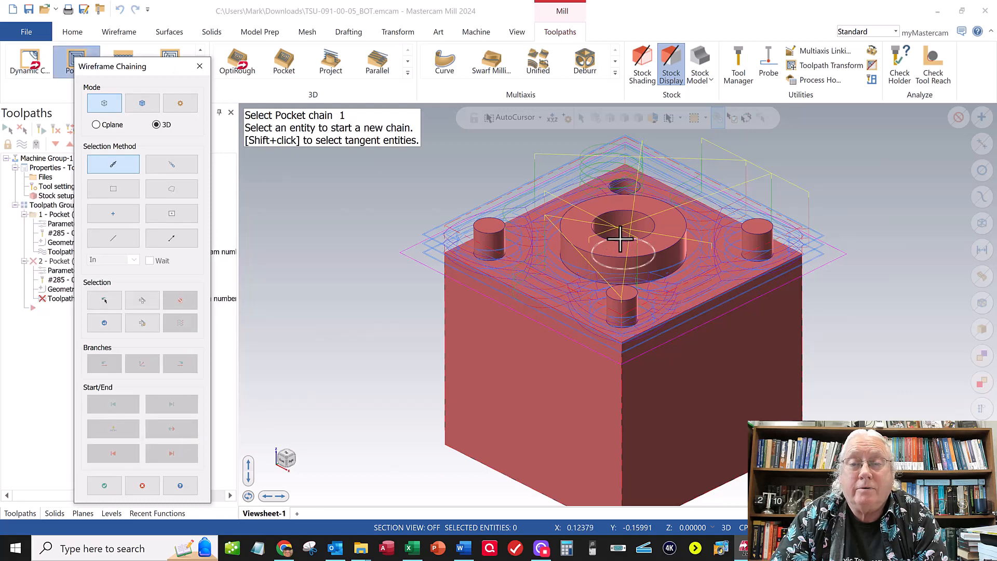
click(620, 239)
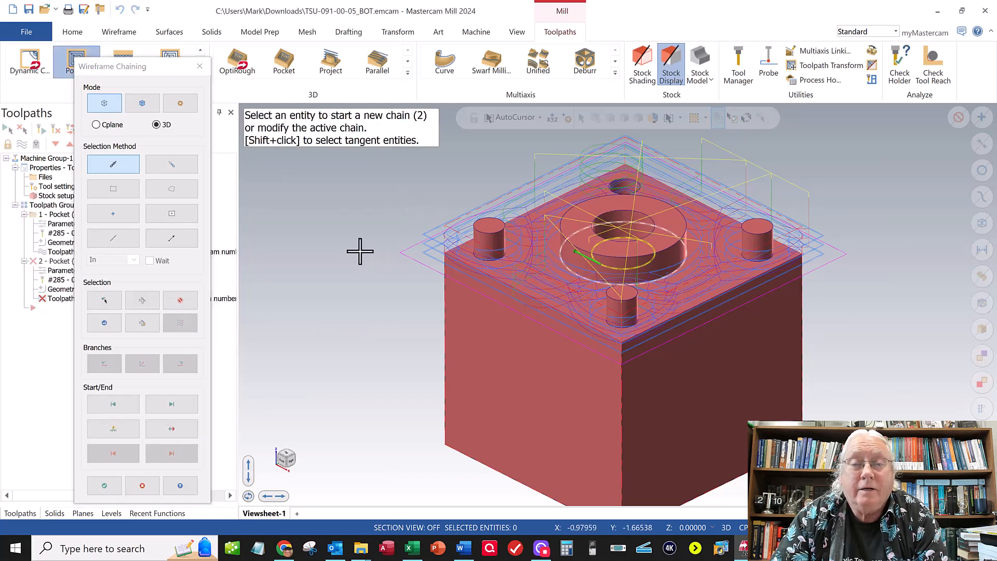
click(104, 486)
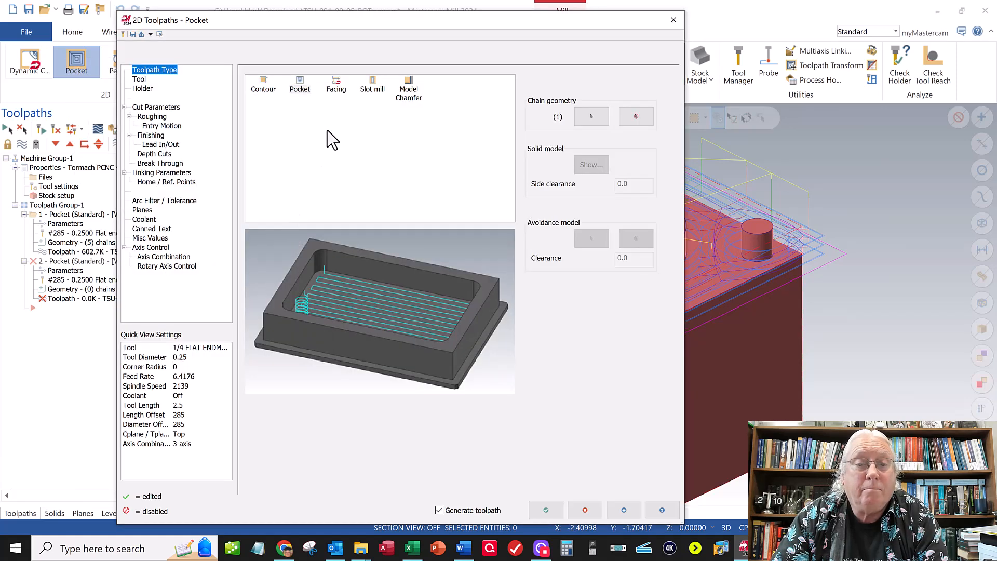
- Use the 1/4 FLAT ENDMILL for the second pocket, check its cut, depth and linking settings, and generate the toolpath
click(144, 82)
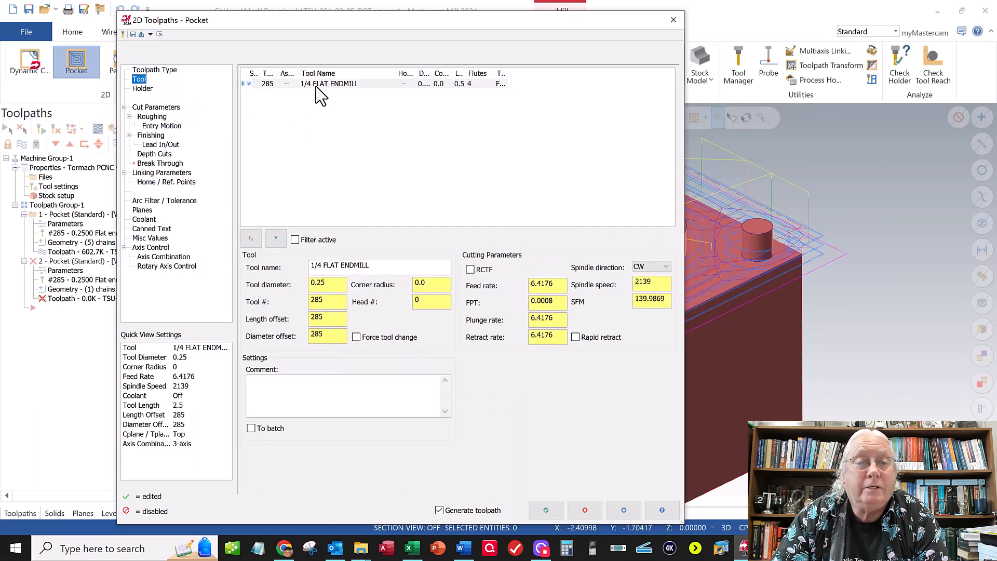
click(315, 87)
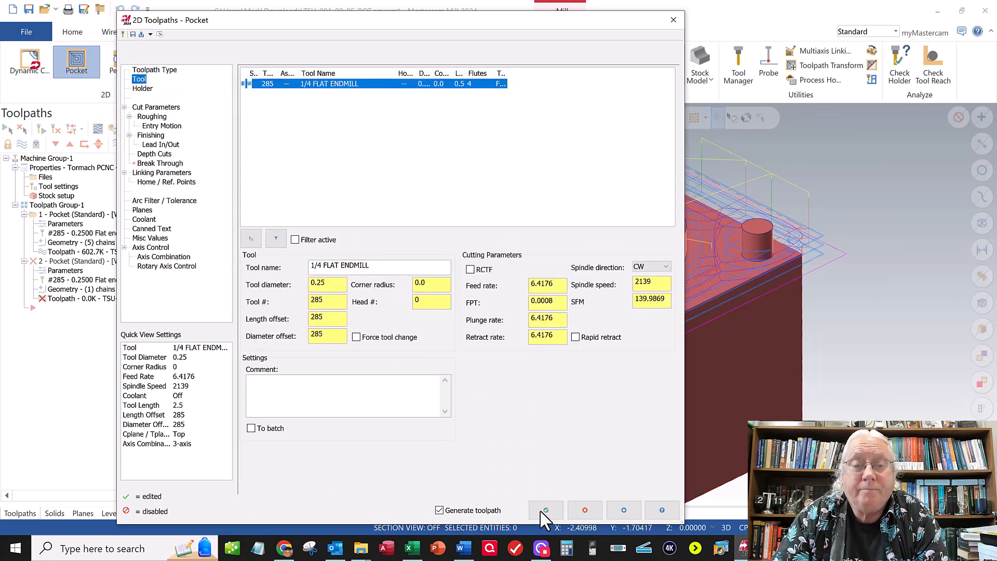
click(158, 107)
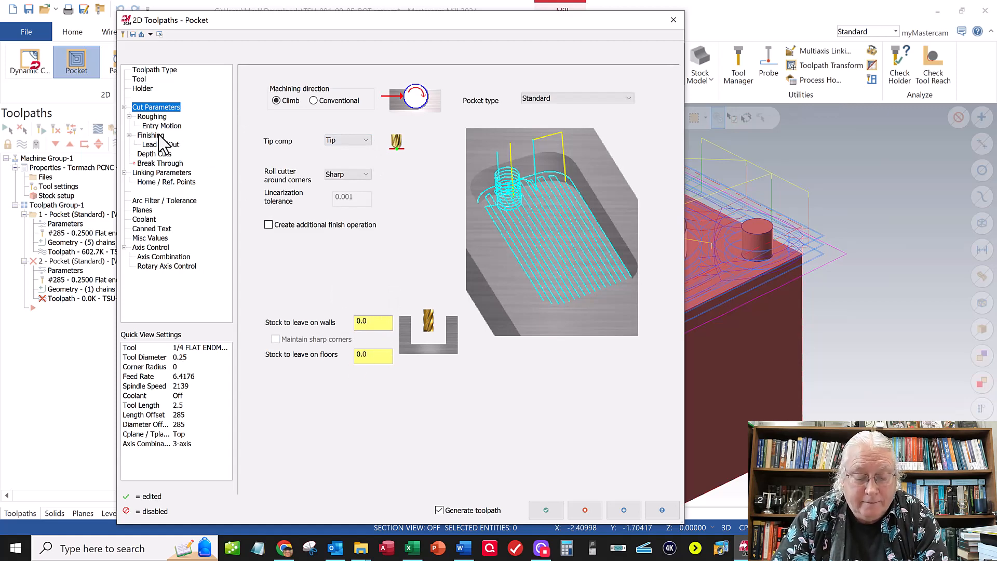
click(161, 155)
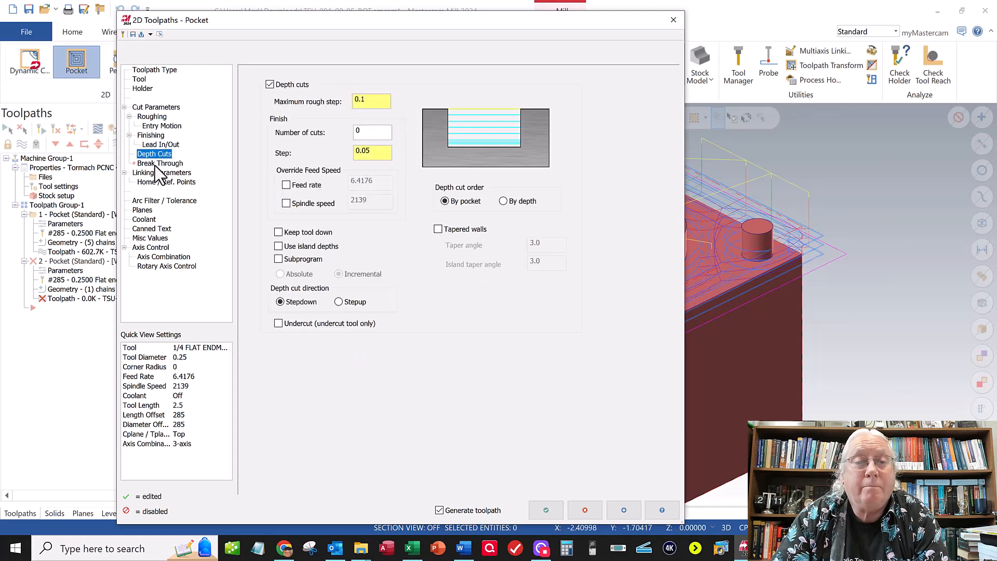
click(162, 172)
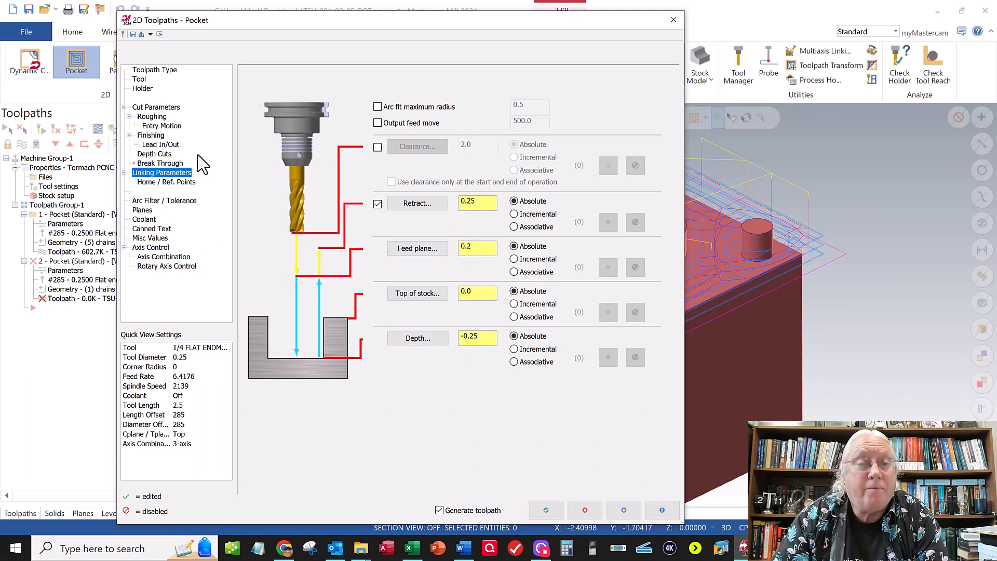
click(544, 512)
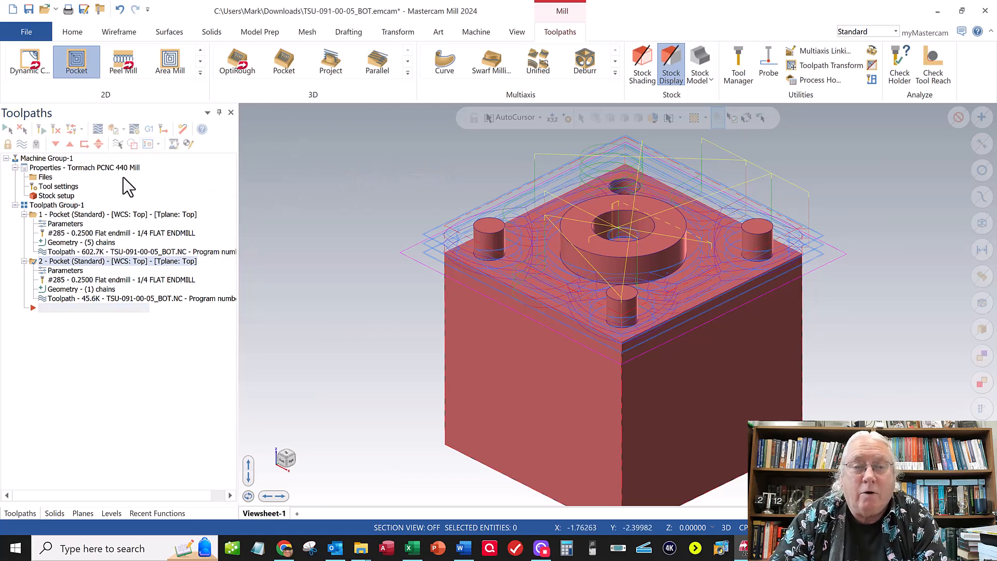
- Create a Drill toolpath on the small hole at the back corner of the part's recessed face
click(200, 73)
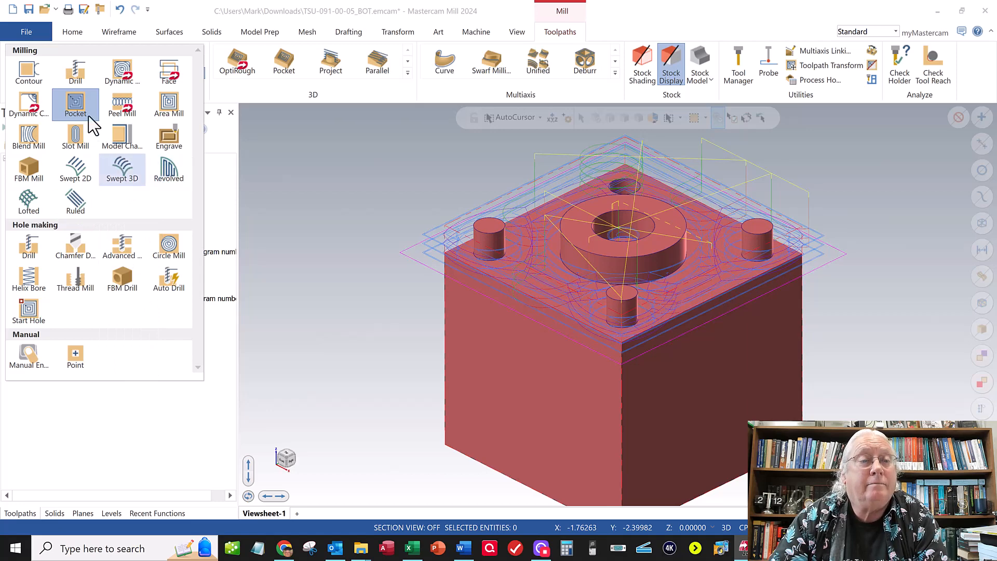
click(87, 81)
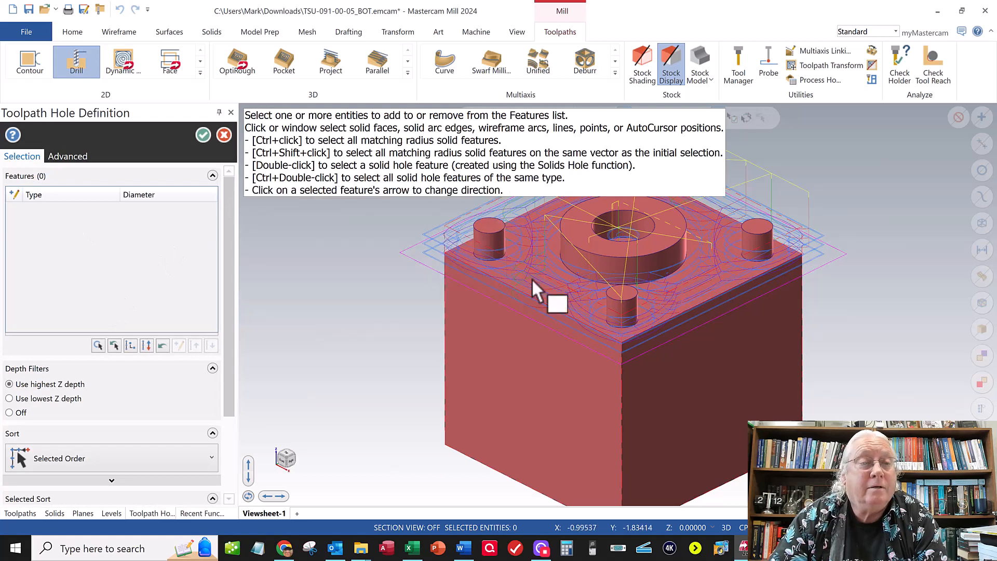
scroll(559, 297, up, 2)
scroll(561, 297, down, 3)
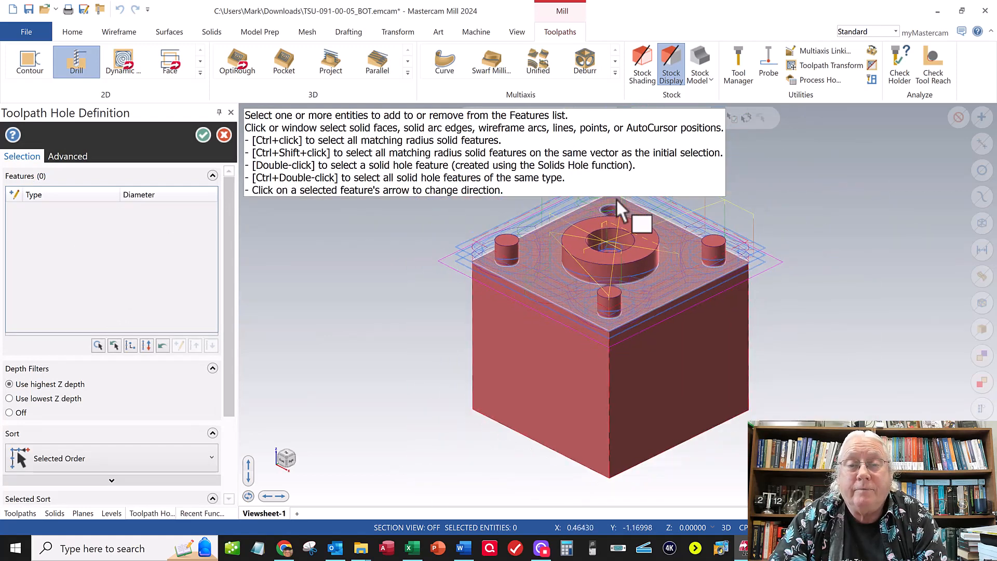
scroll(616, 203, up, 5)
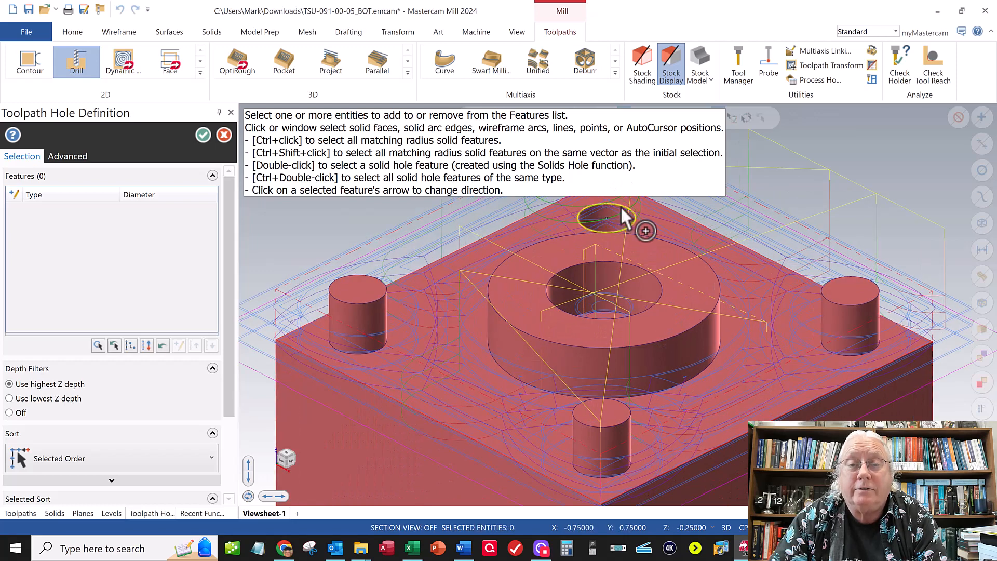
click(619, 222)
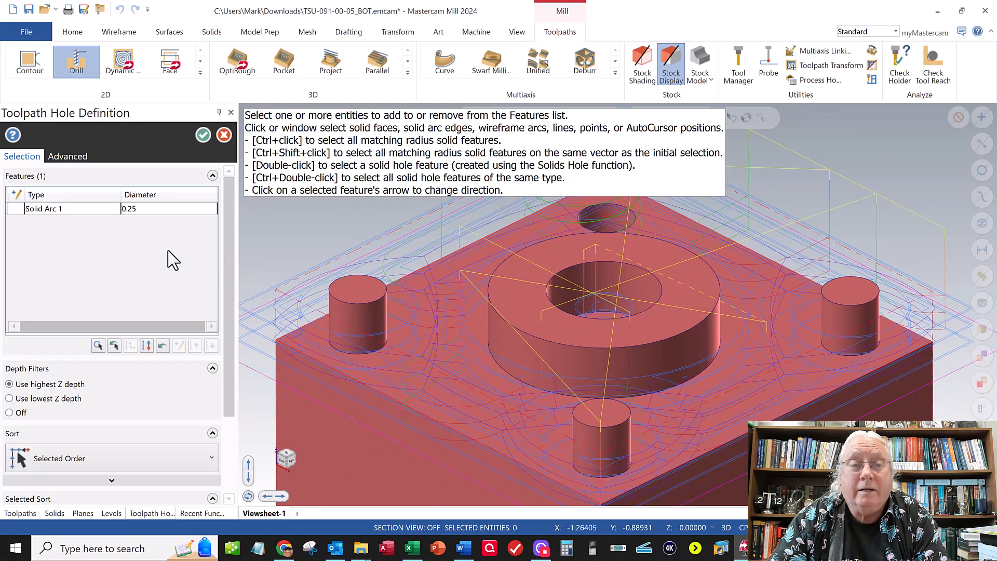
click(203, 134)
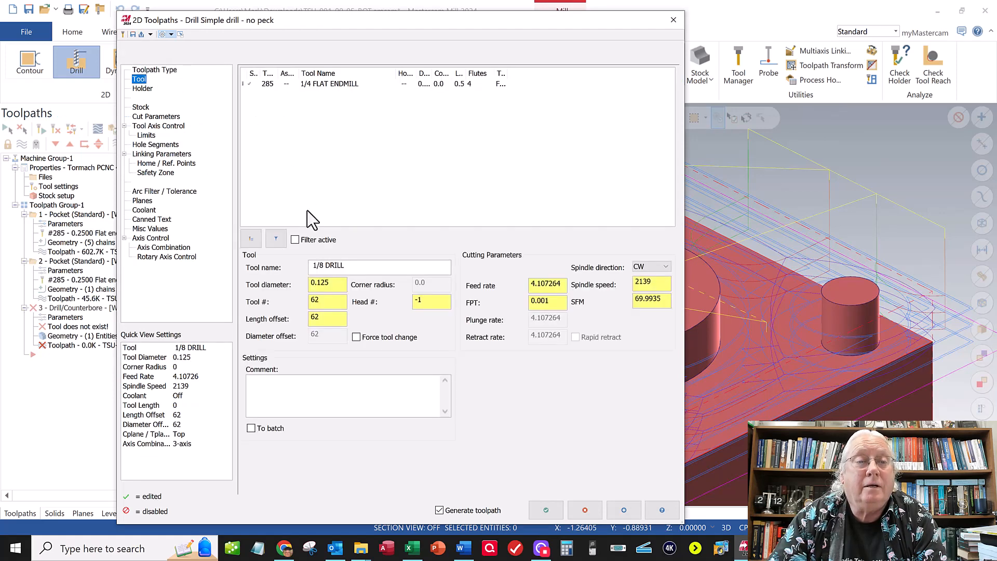
- Choose the 1/4 DRILL from the Mill_Inch tool library for the drilling toolpath
click(250, 242)
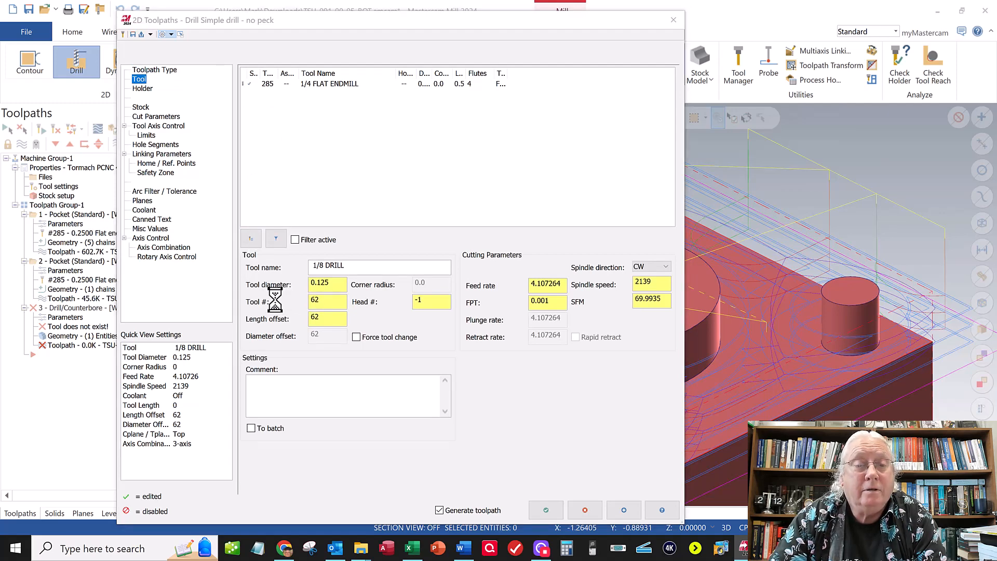
drag(360, 191, 362, 266)
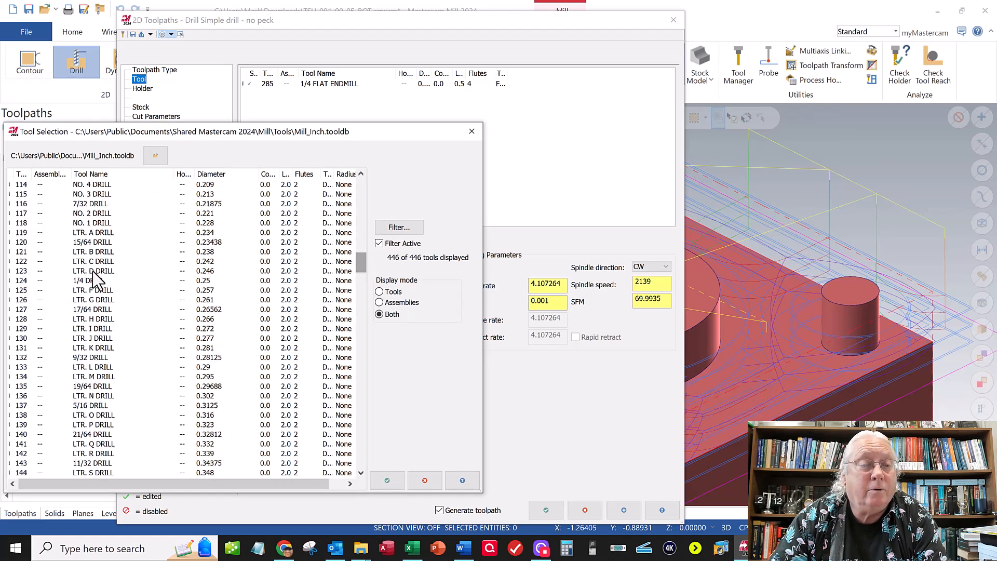
click(87, 280)
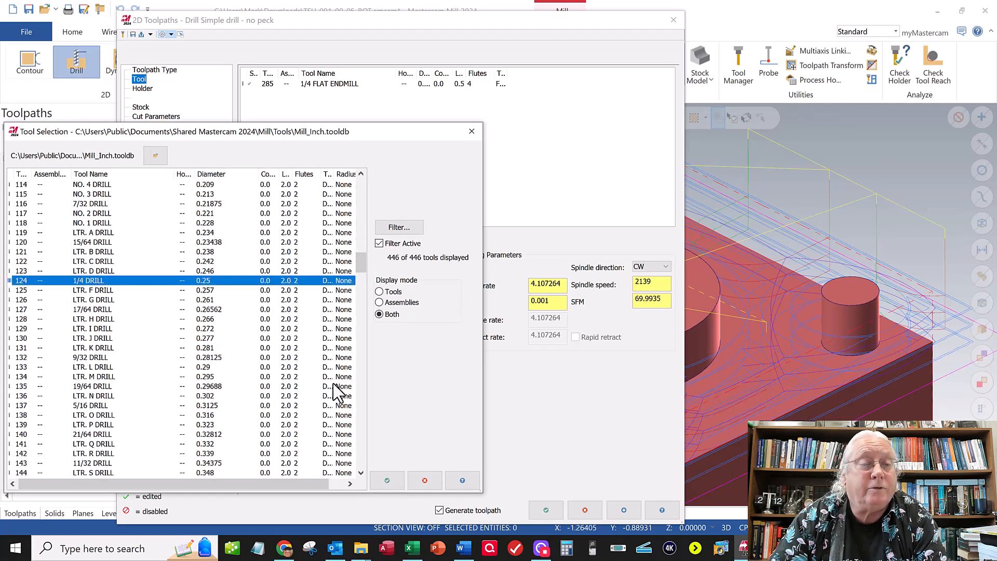
click(387, 481)
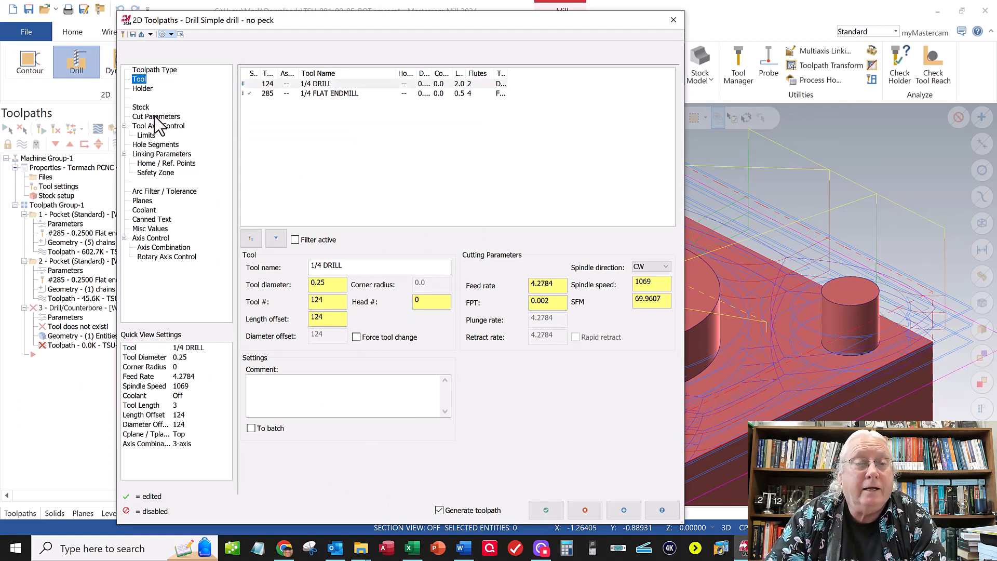
- Select the Peck Drill cycle in the drilling toolpath's cut parameters
click(155, 117)
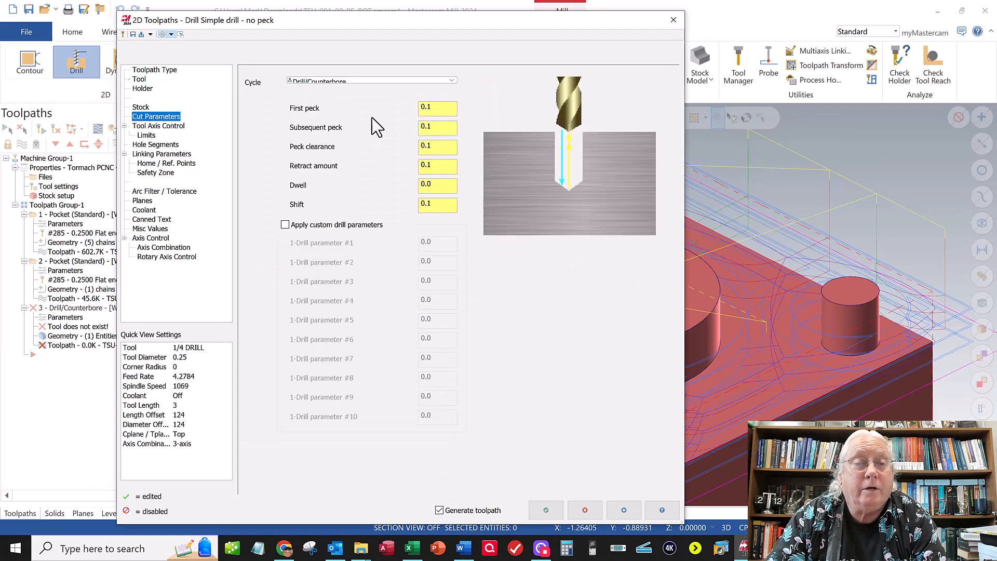
click(337, 82)
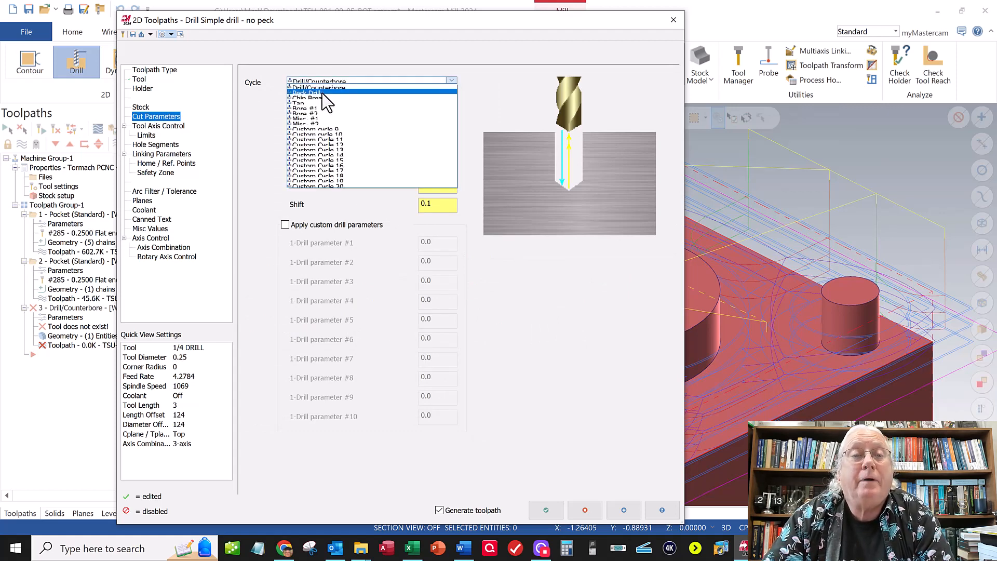
click(322, 94)
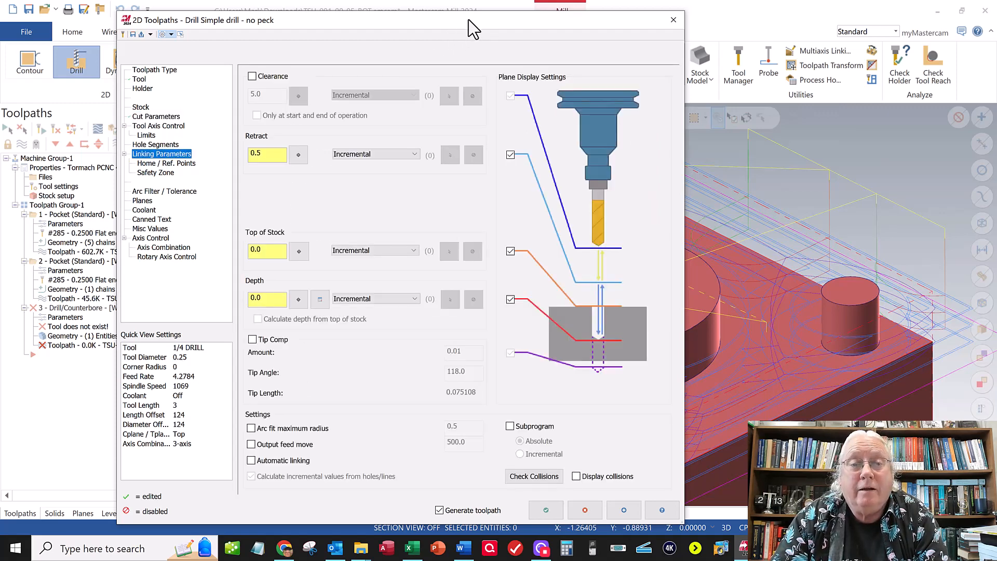
- Set the drilling toolpath's retract, top of stock and depth references to Absolute
drag(440, 30, 309, 53)
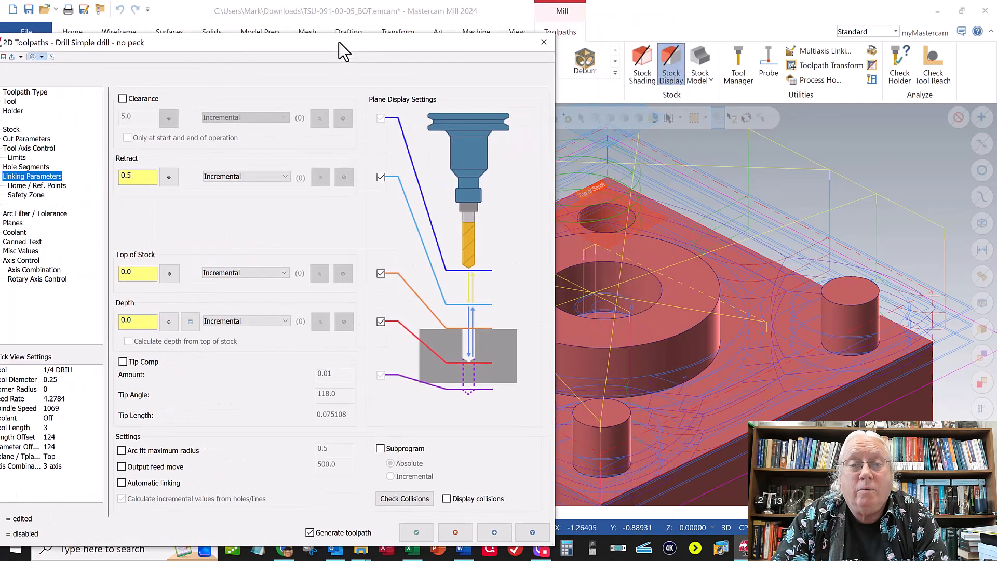
click(259, 178)
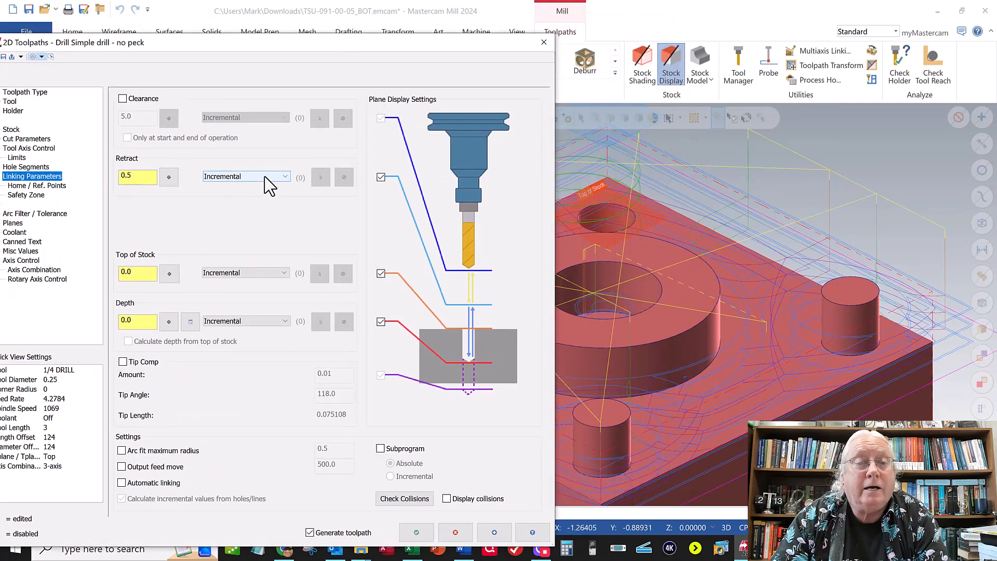
click(217, 185)
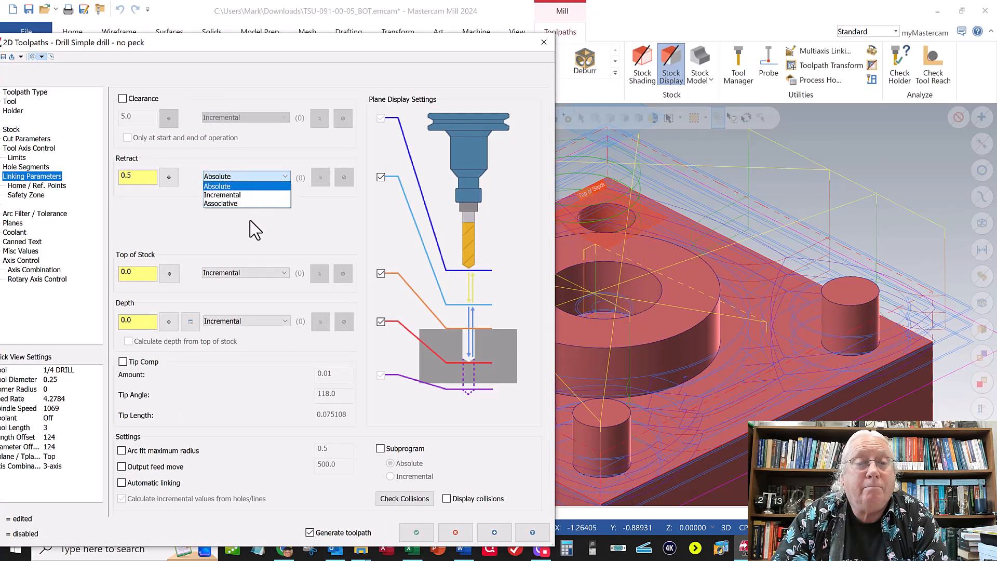
click(238, 274)
click(232, 283)
click(228, 321)
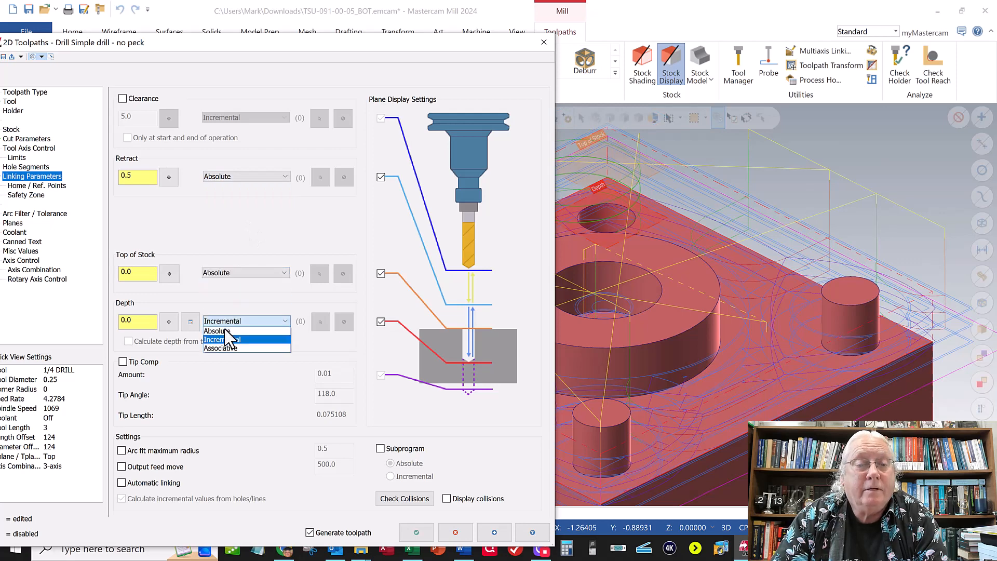
click(244, 330)
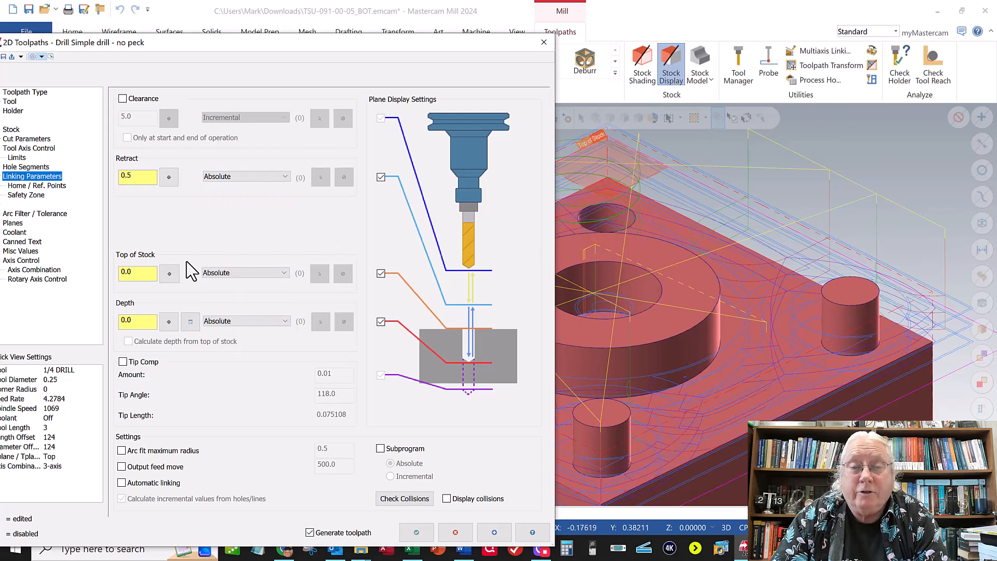
- Set the drilling toolpath's top of stock and retract to -0.25 and its depth to -0.5, and generate the toolpath
drag(147, 275, 111, 275)
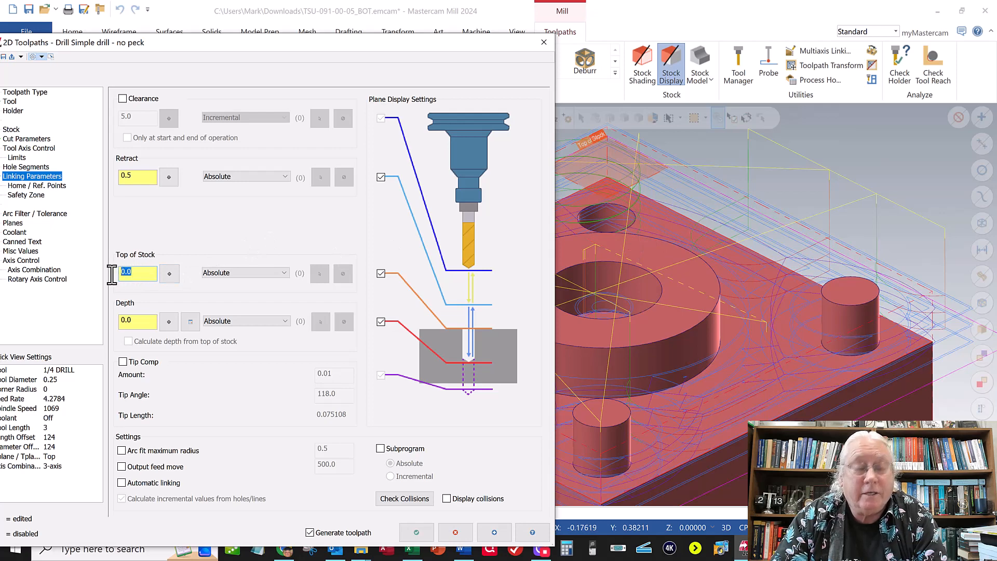
text(-.25)
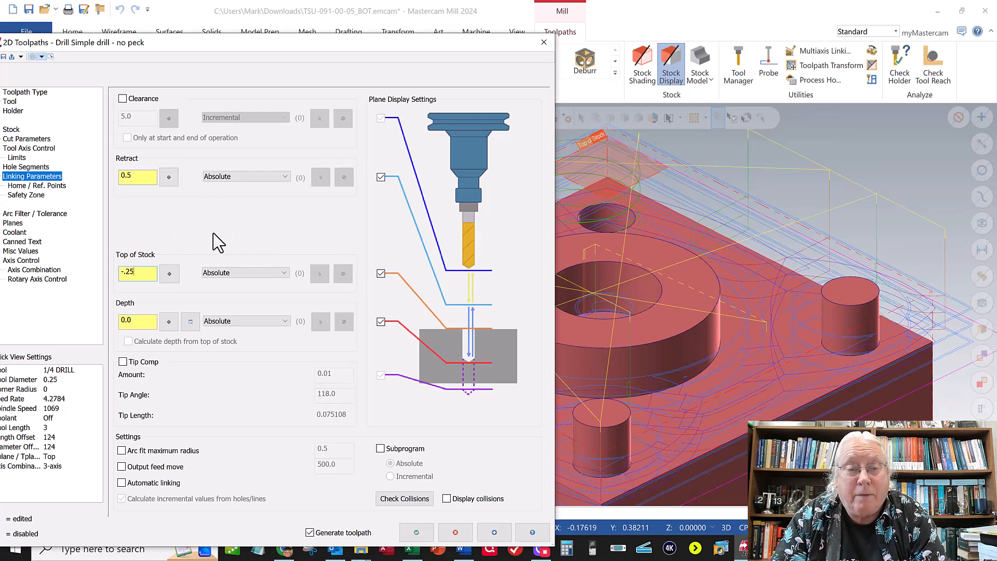
click(134, 176)
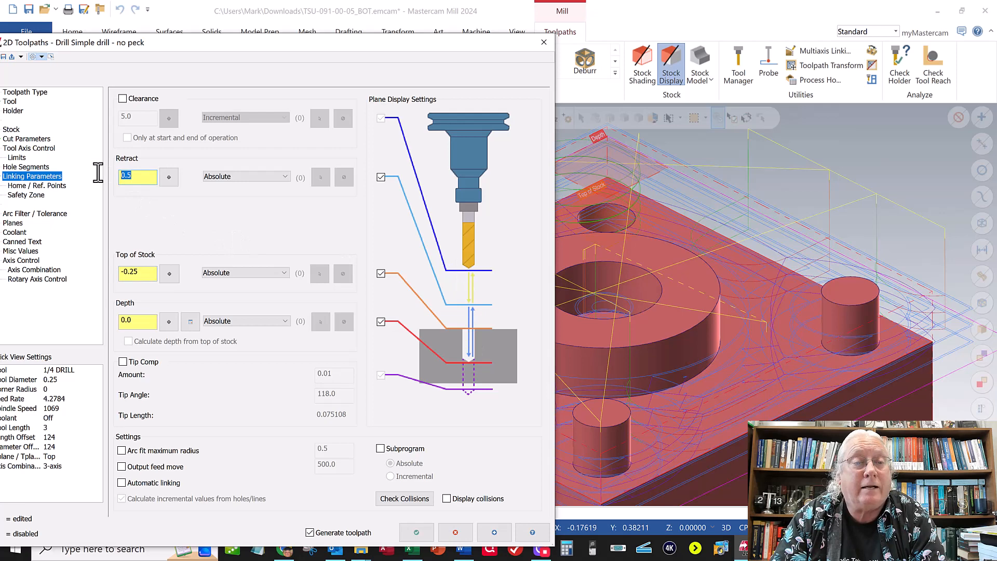
text(-.25)
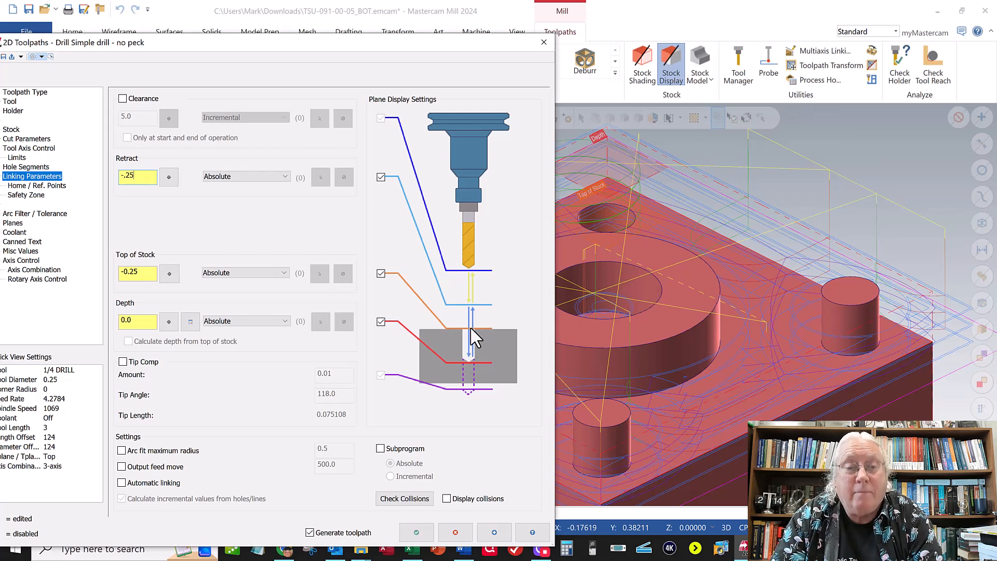
click(137, 321)
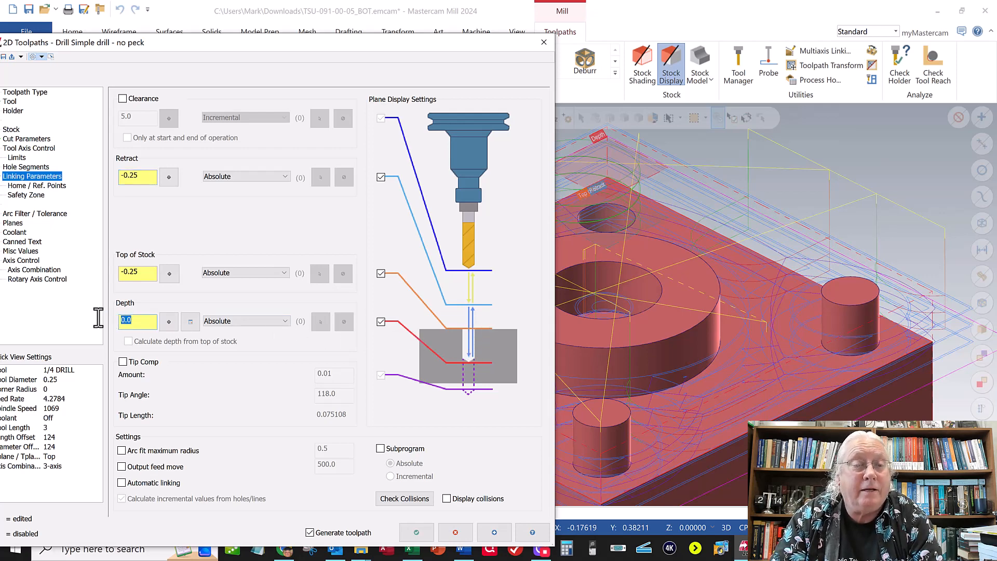
text(-.5)
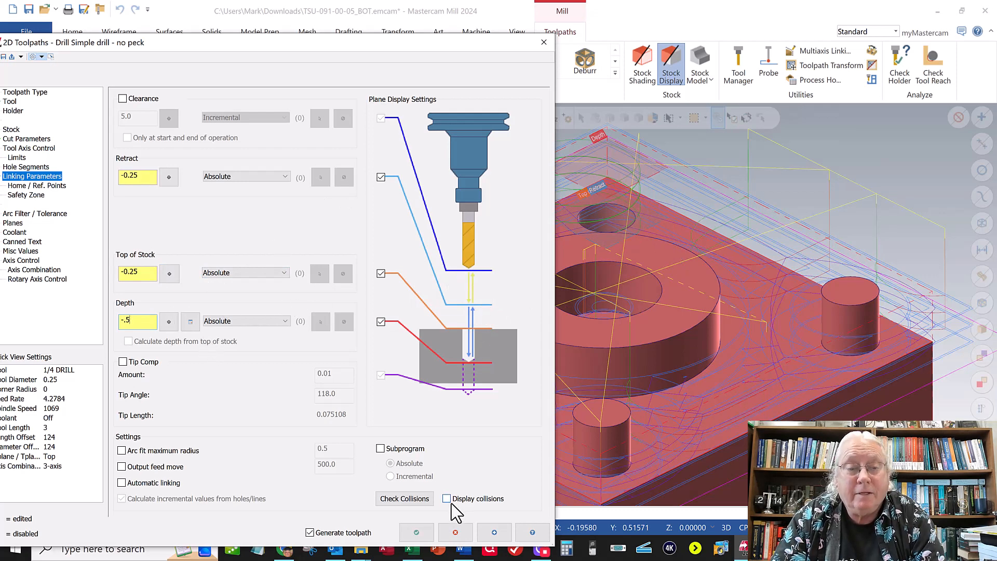
click(421, 532)
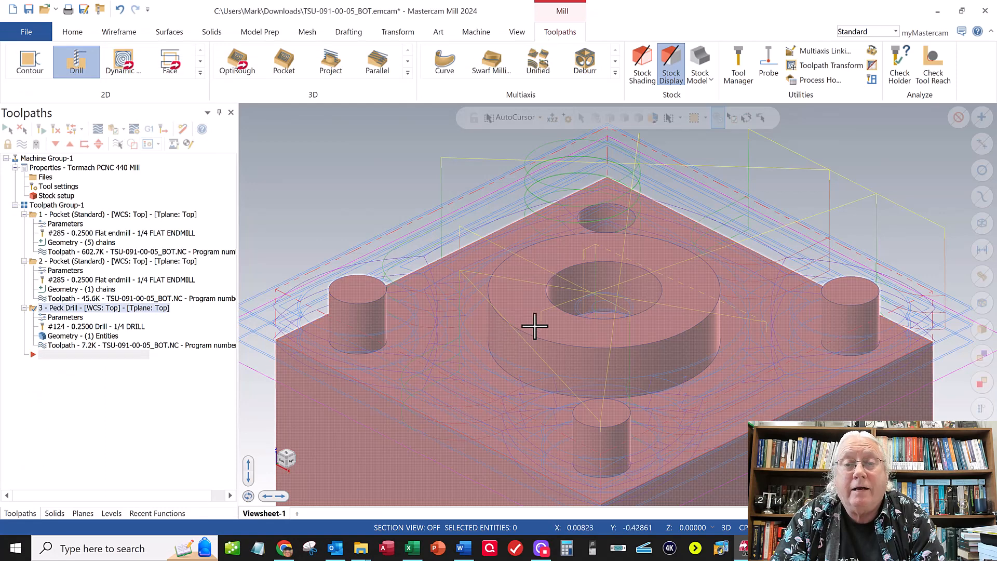
- Create a 2D Pocket toolpath with the edge of the back corner hole as its chain
scroll(535, 326, up, 1)
scroll(534, 326, down, 1)
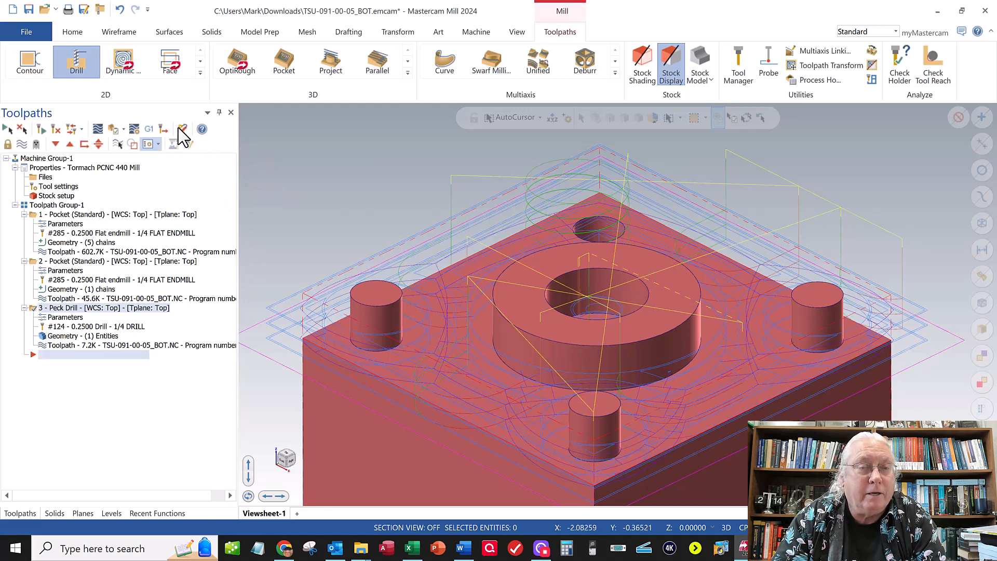
click(200, 73)
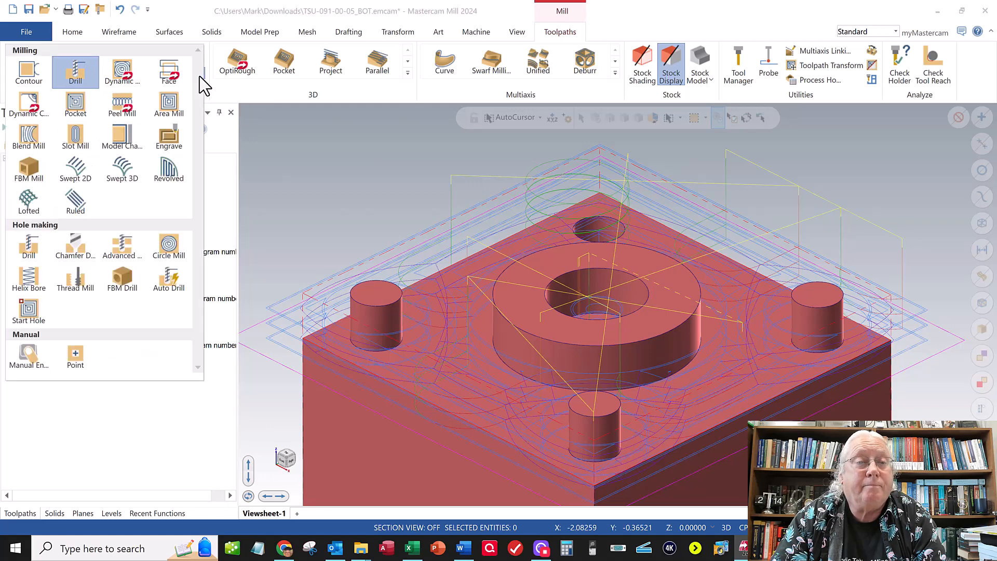
click(76, 115)
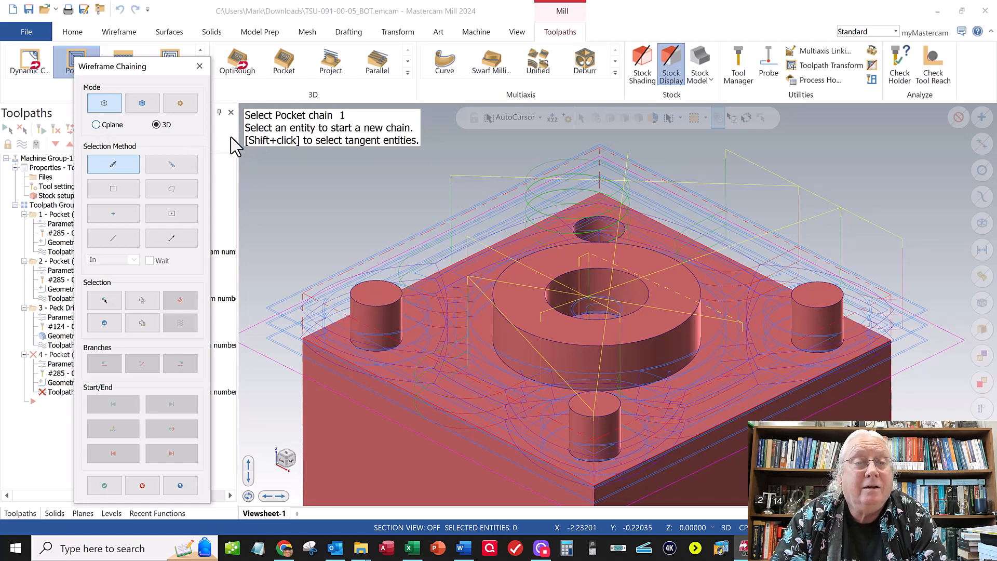
click(595, 219)
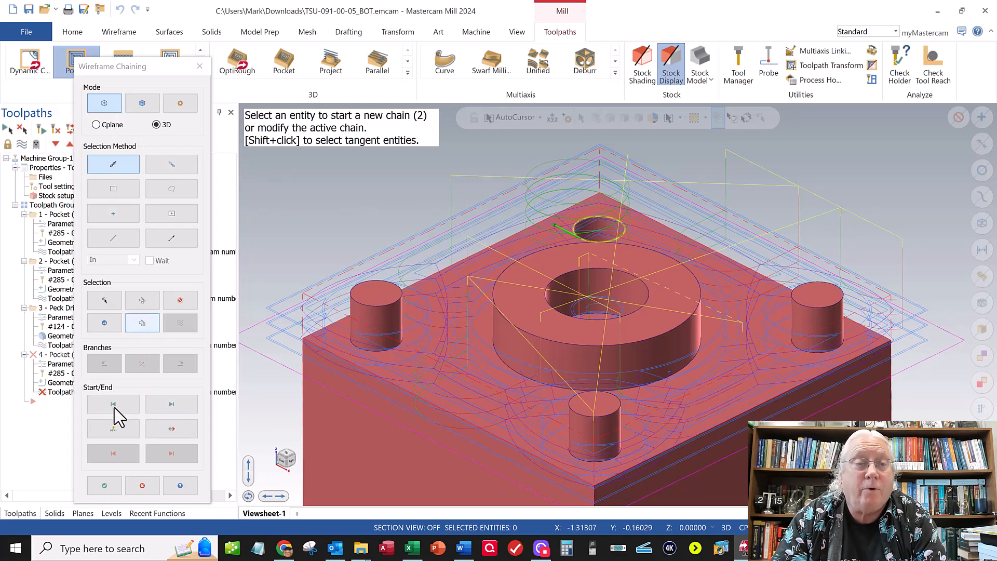
click(105, 488)
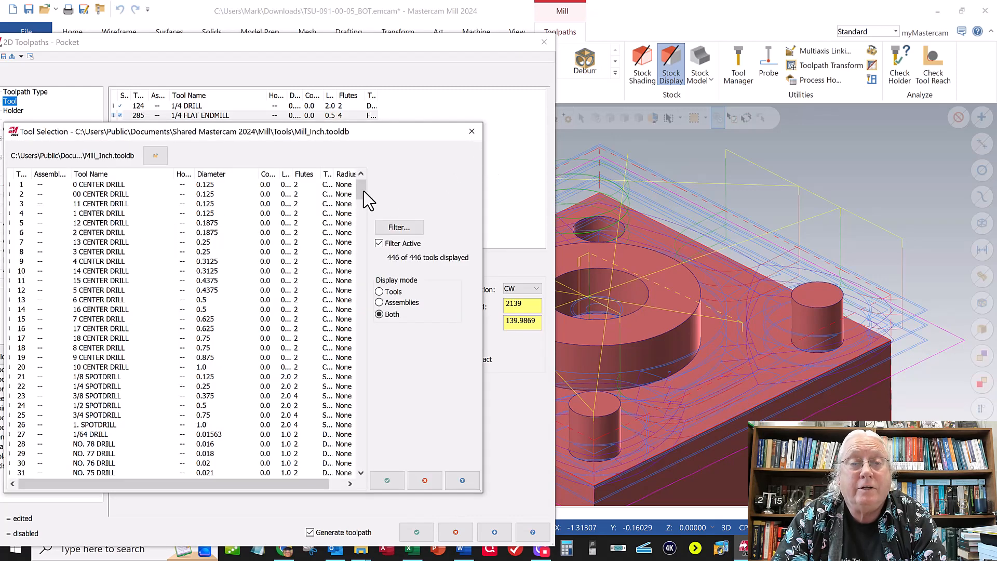
- Choose the 1/8 FLAT ENDMILL from the Mill_Inch tool library for the corner-hole pocket
drag(363, 191, 367, 361)
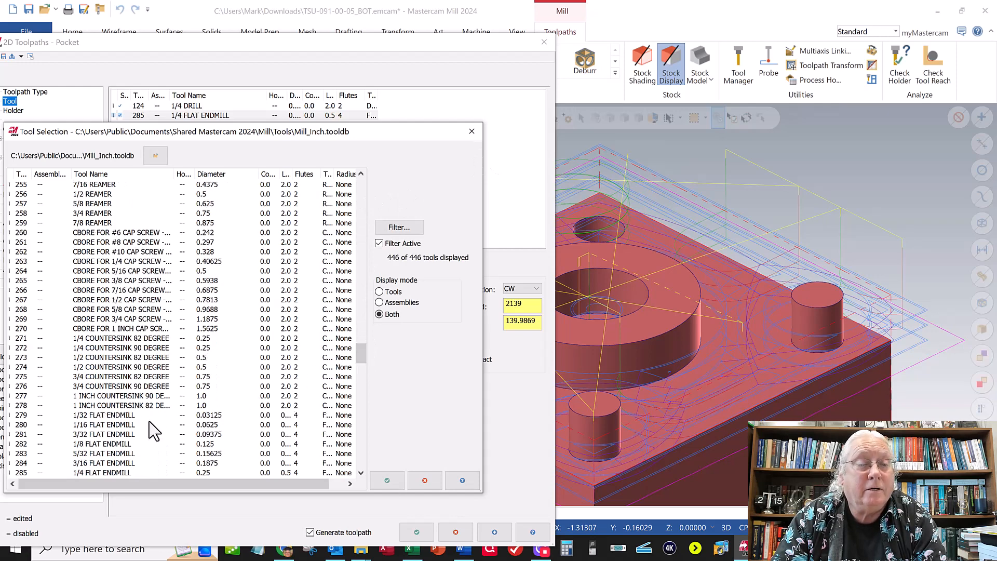
click(106, 450)
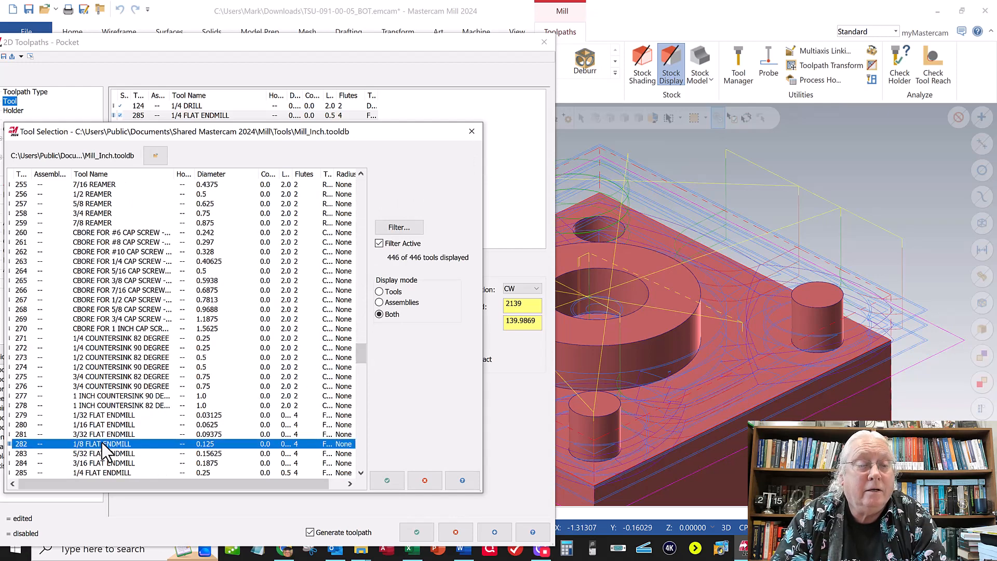
click(387, 481)
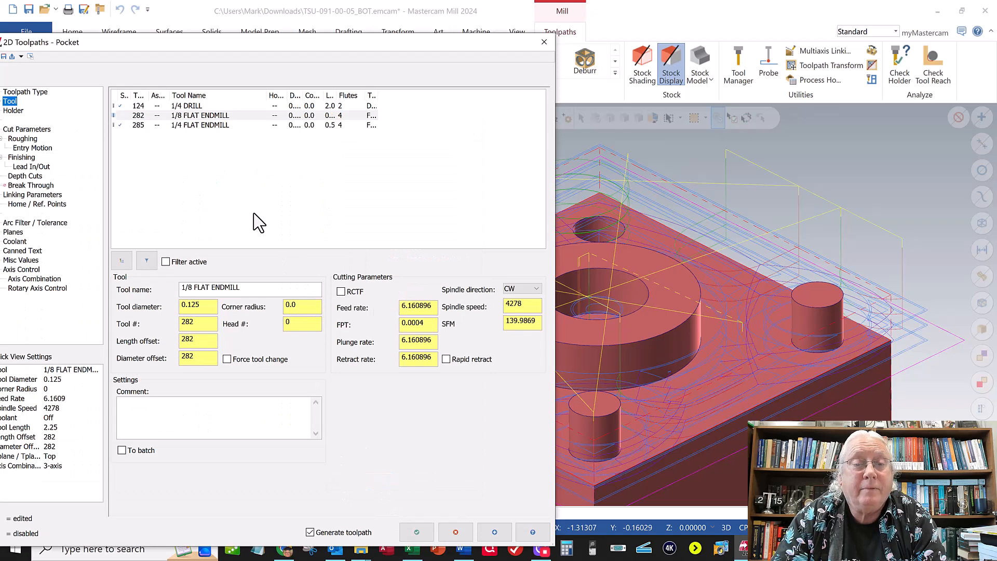
- Set the corner-hole pocket's top of stock to -0.25 and its depth to -0.5, and generate the toolpath
click(25, 130)
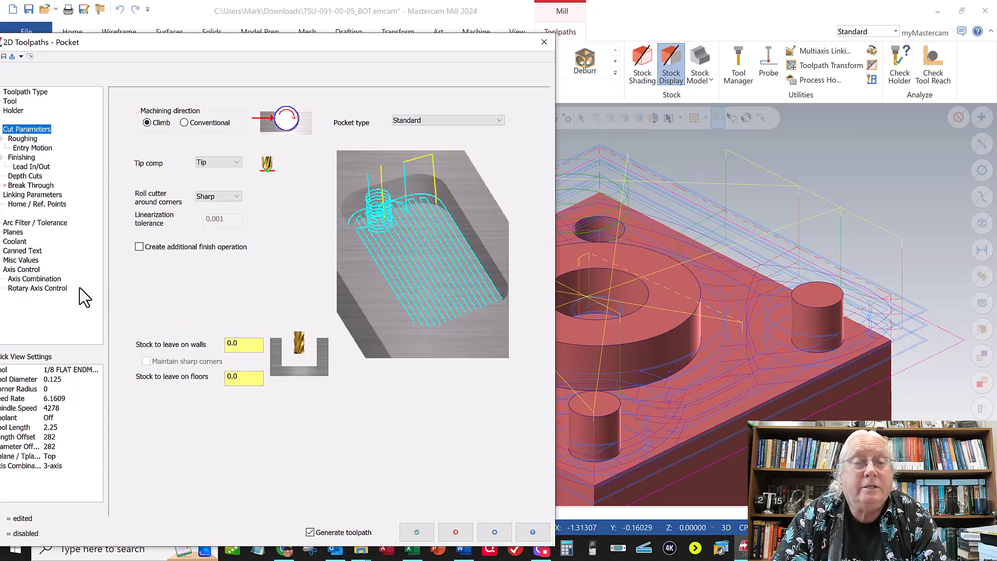
click(26, 177)
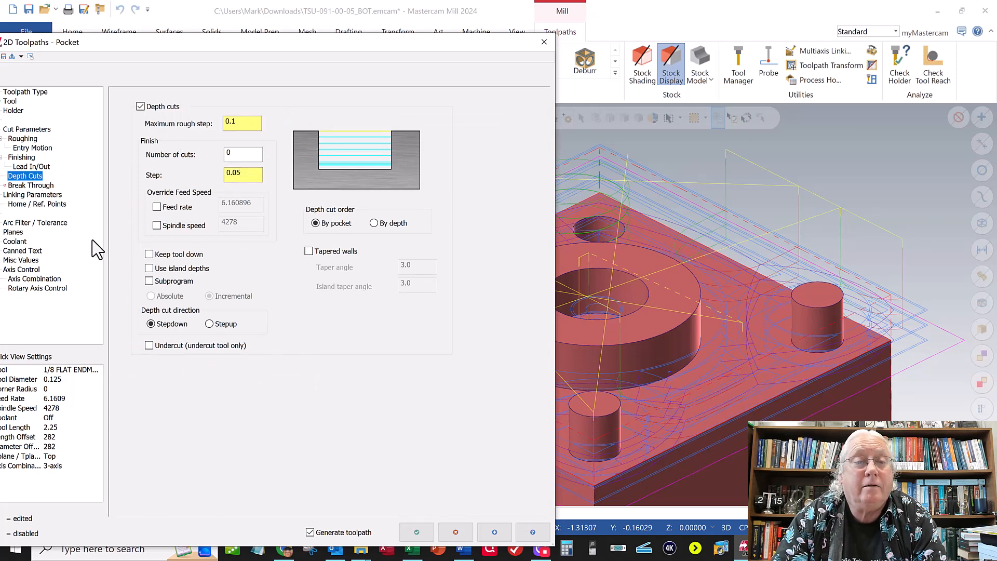
click(43, 196)
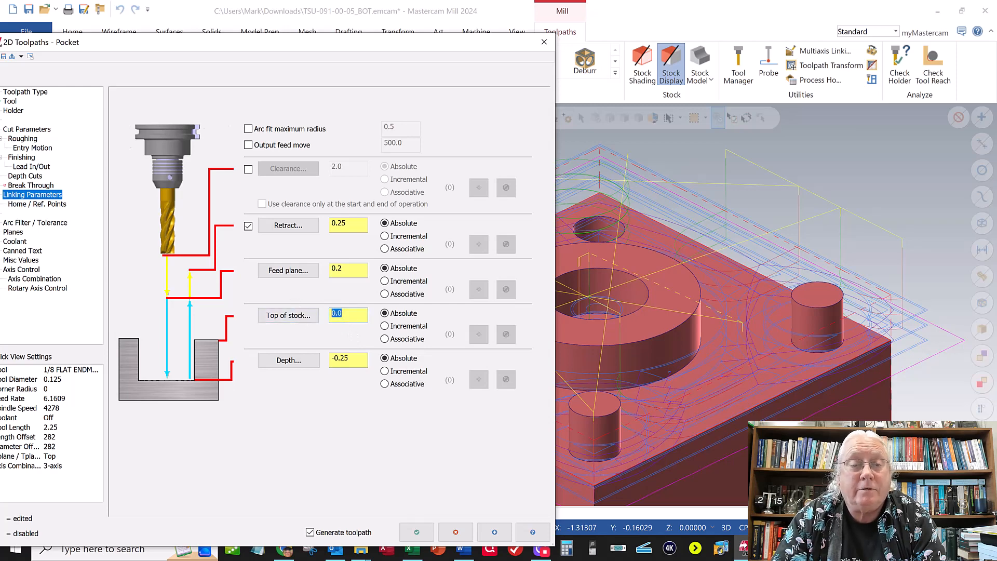
text(5)
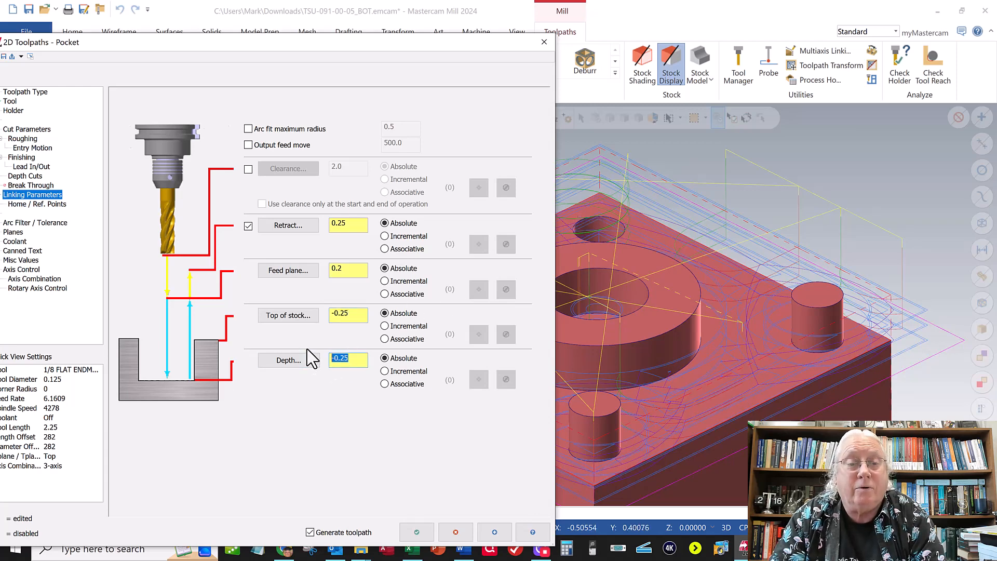
text(-.5)
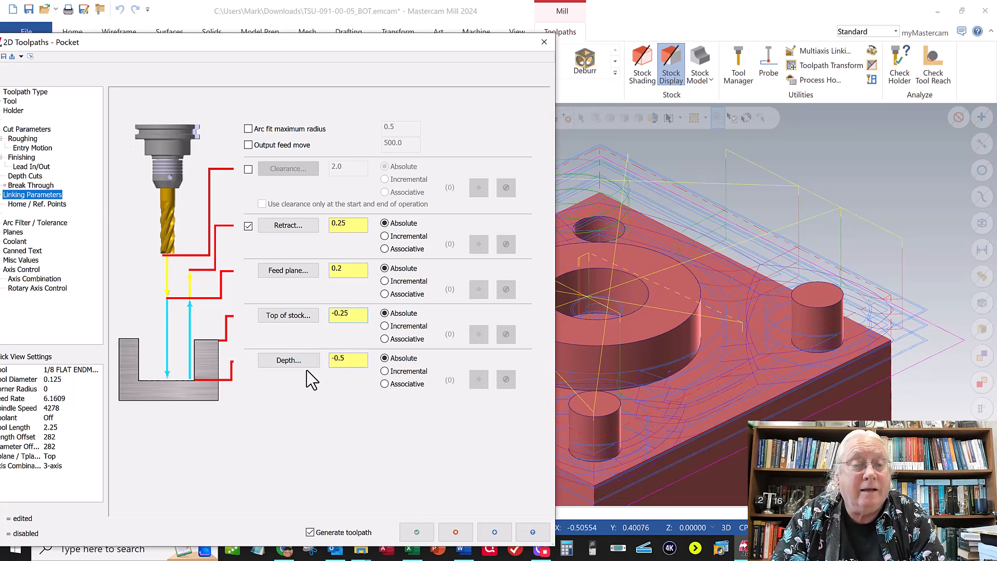
click(416, 532)
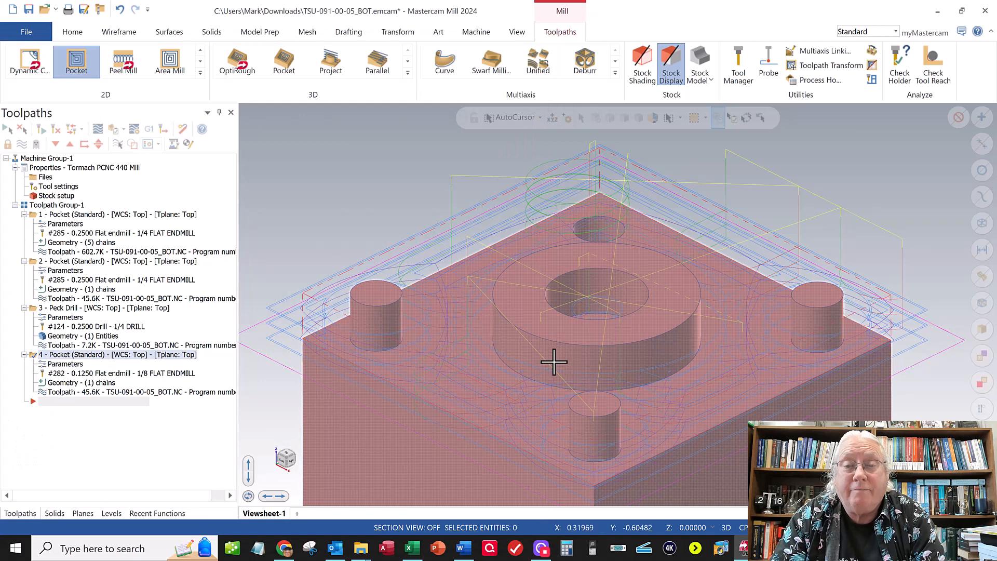
- Save the part file with its four toolpaths
scroll(554, 362, up, 5)
scroll(554, 361, down, 9)
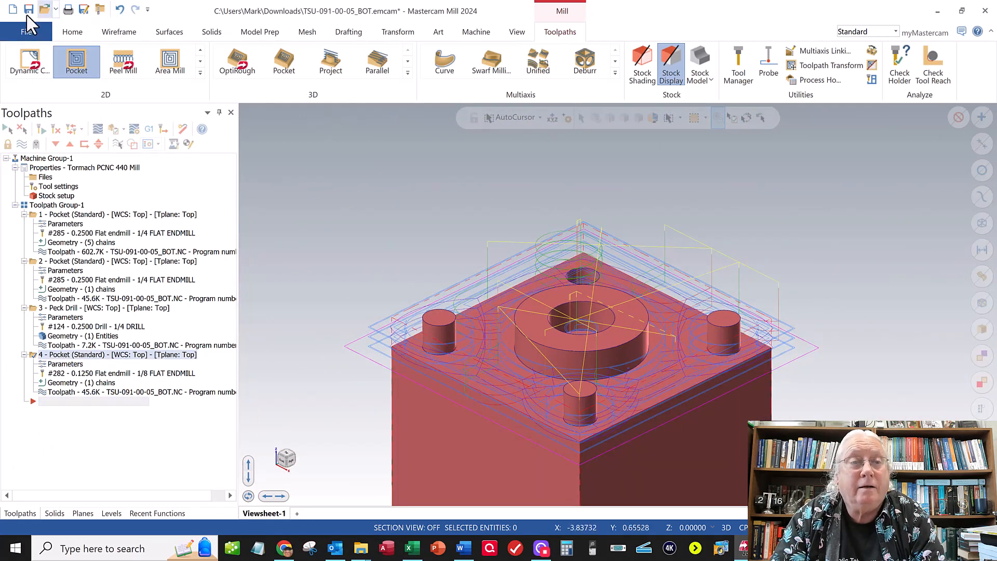
click(26, 34)
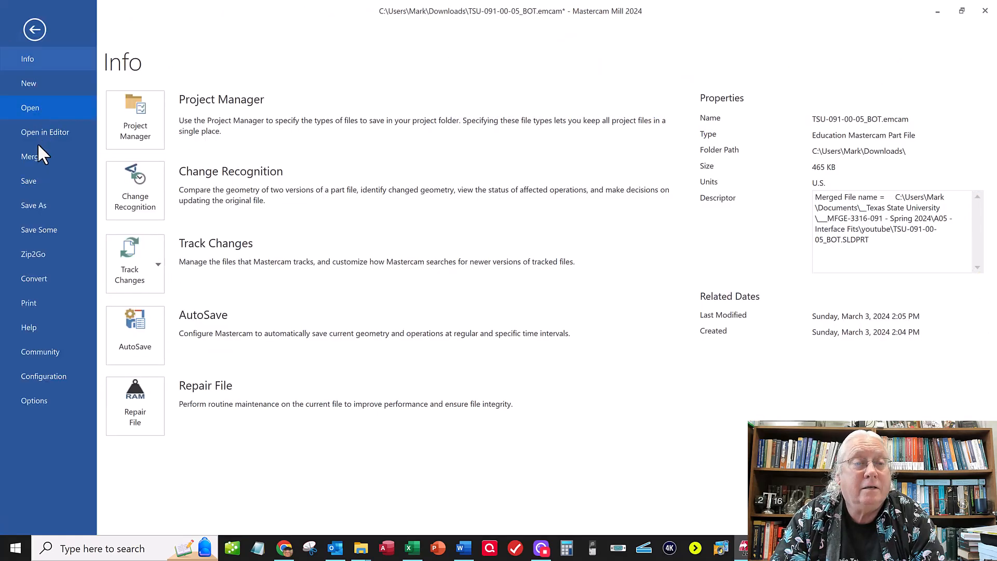
click(30, 181)
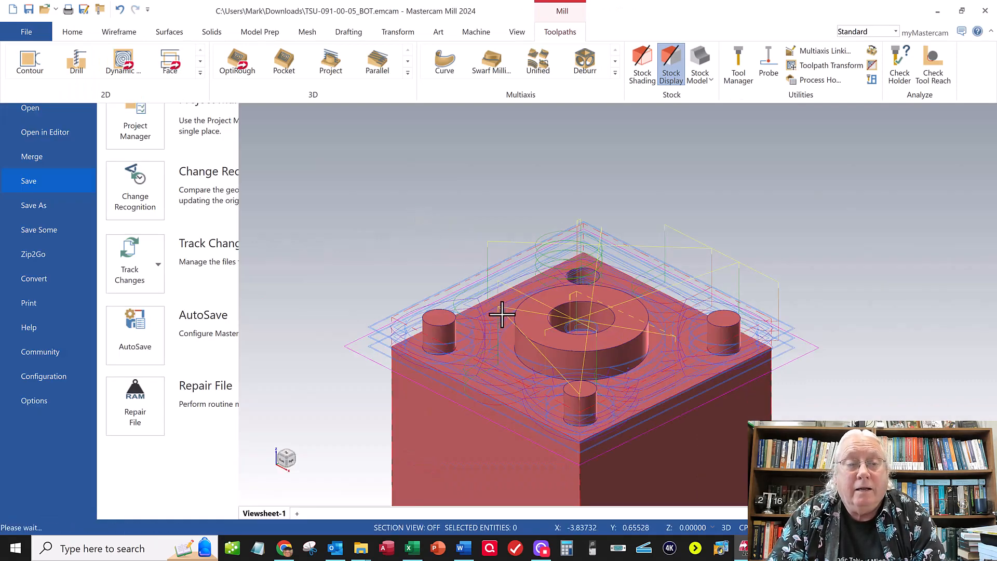
- Open the toolpaths for verification in Mastercam Simulator and review the playback stop conditions
scroll(499, 311, up, 5)
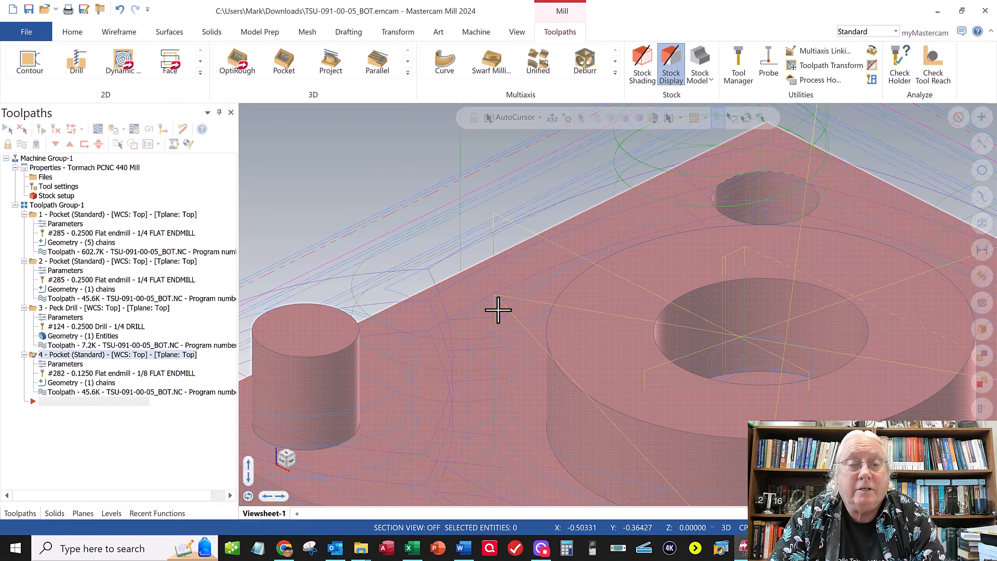
scroll(498, 310, down, 6)
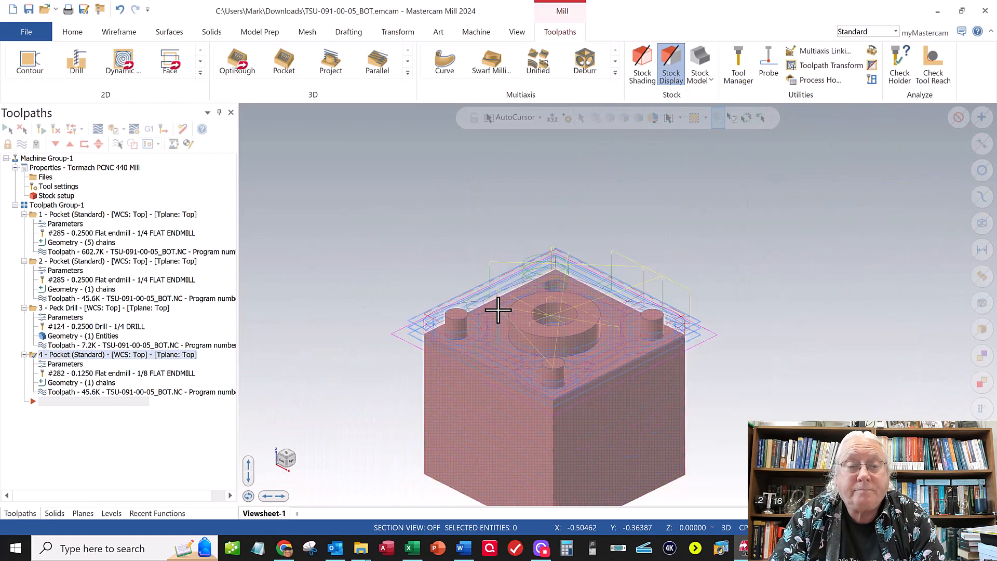
scroll(498, 310, down, 4)
scroll(524, 480, up, 4)
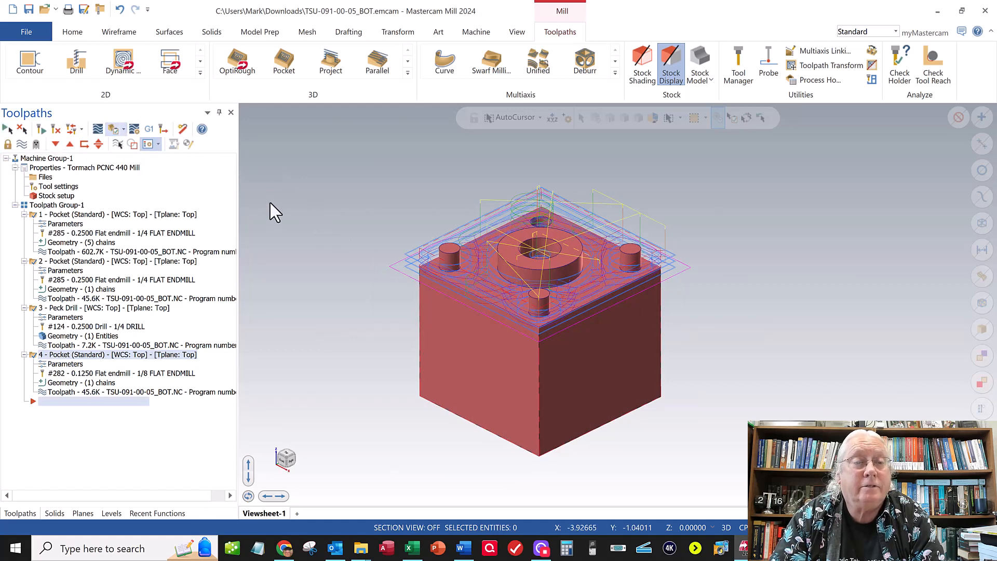
click(115, 130)
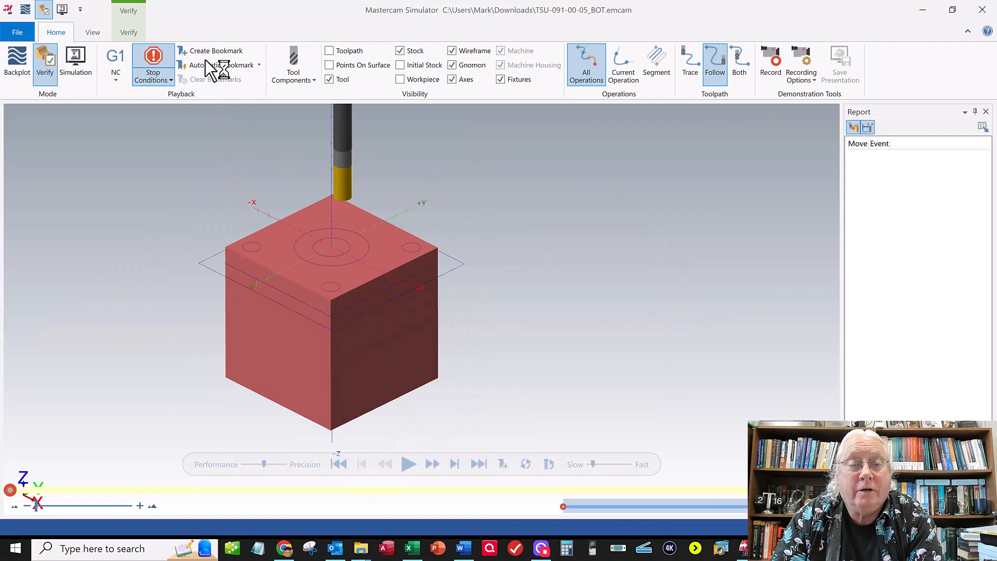
click(153, 82)
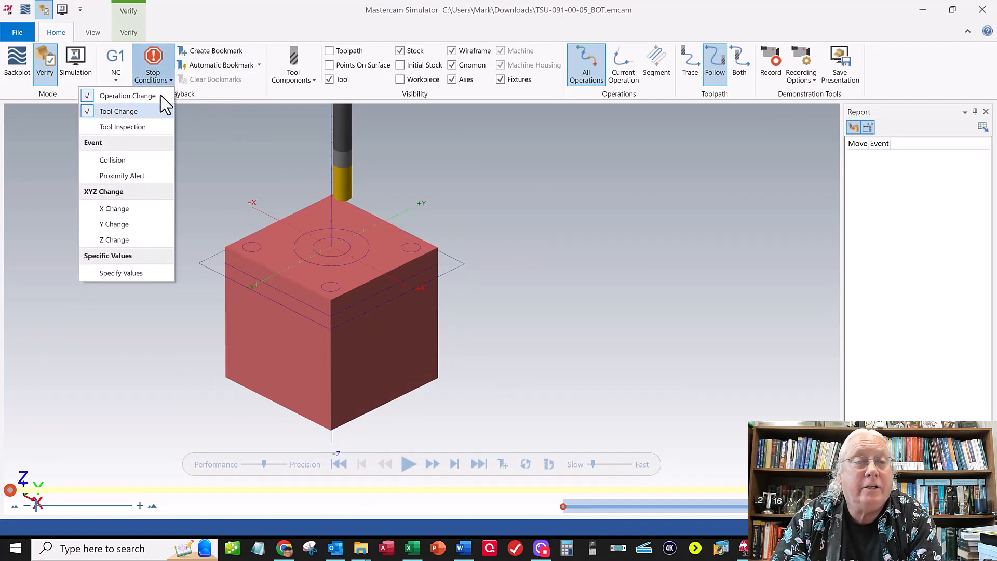
click(206, 144)
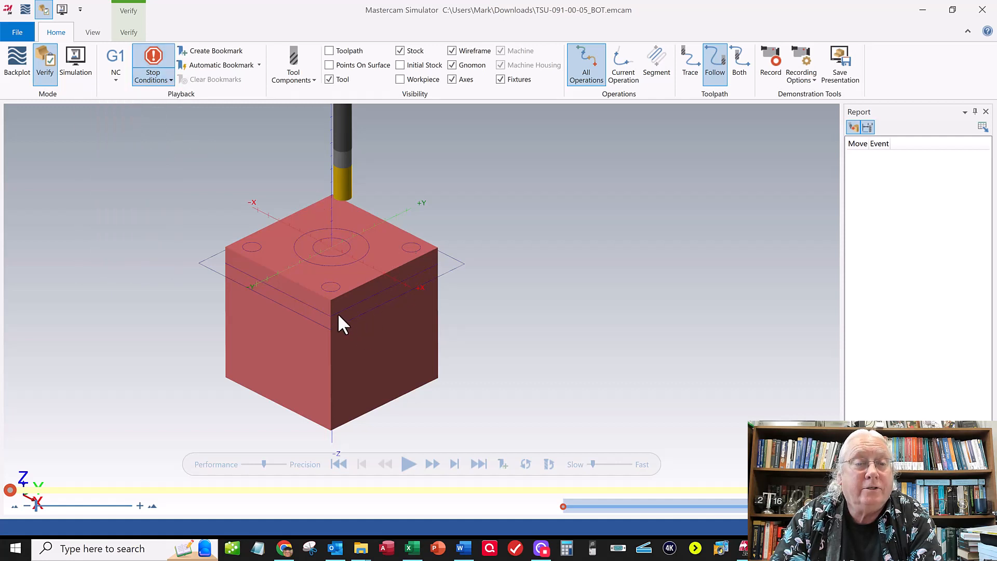
scroll(338, 313, up, 3)
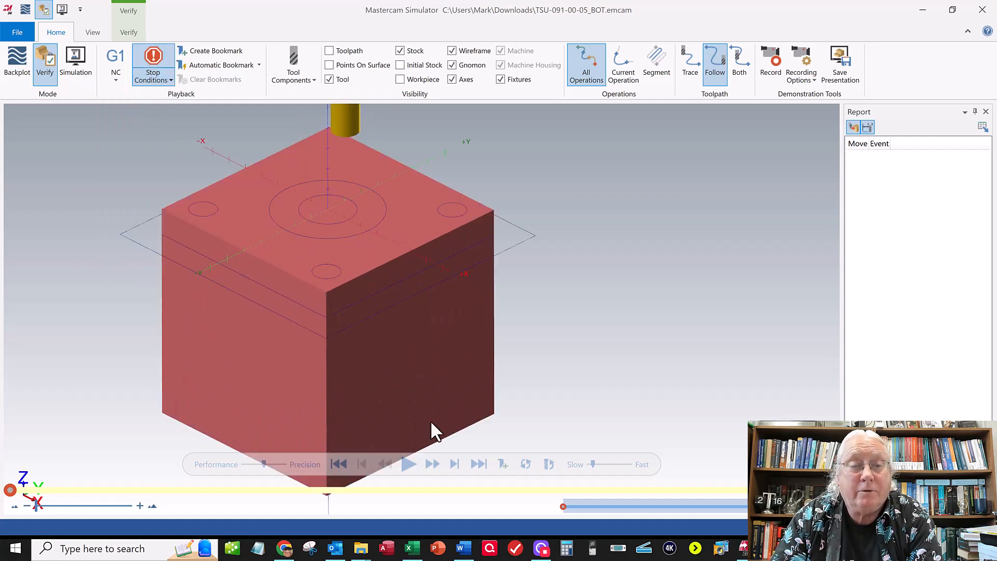
- Play the verification through all four operations, resuming after each stop at an operation or tool change
click(409, 465)
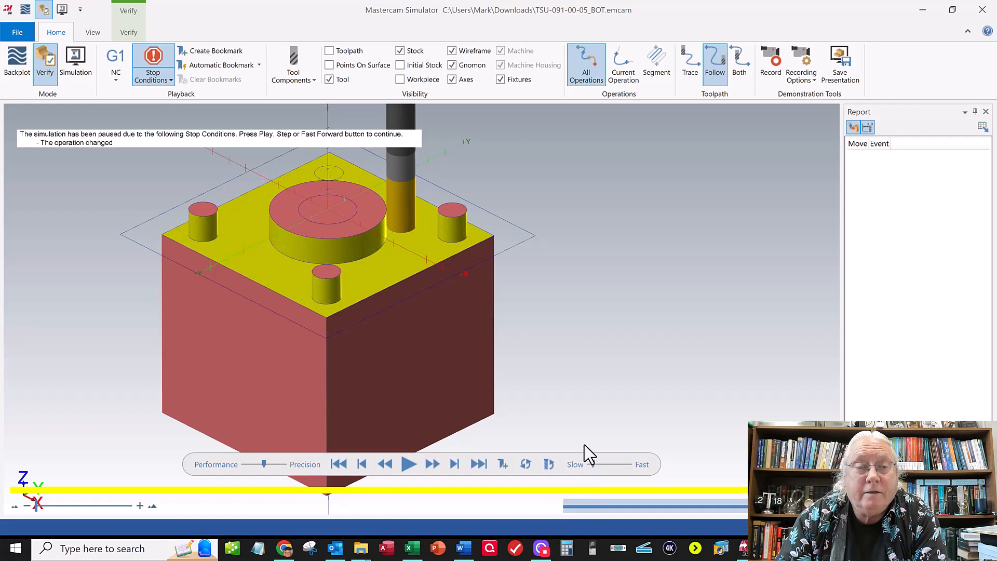
click(408, 464)
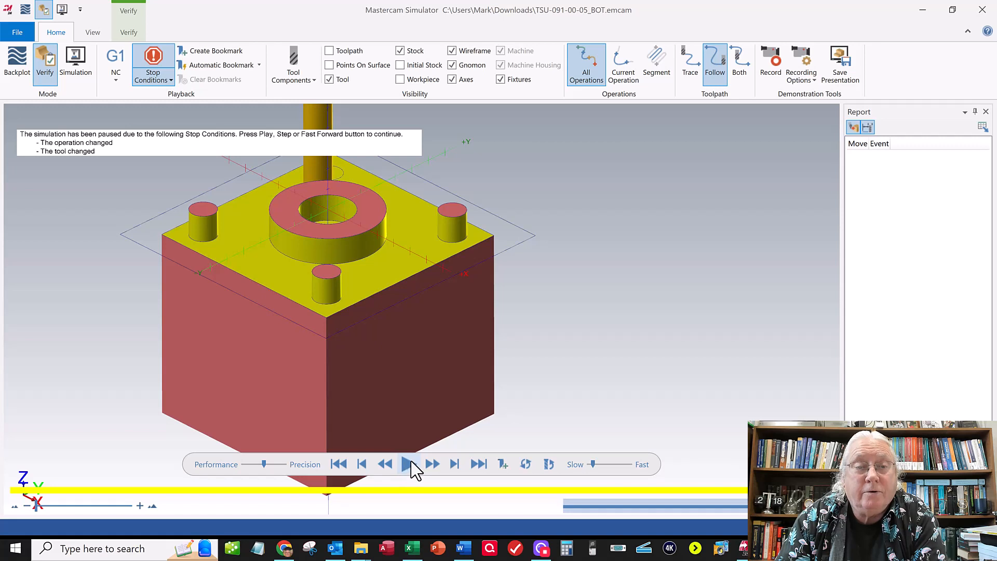
click(405, 463)
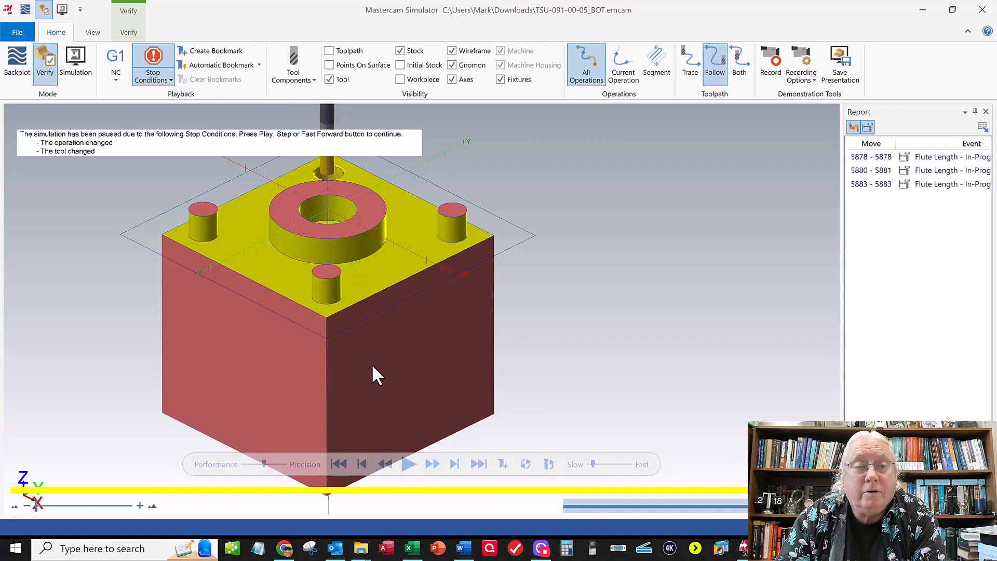
click(406, 464)
click(408, 464)
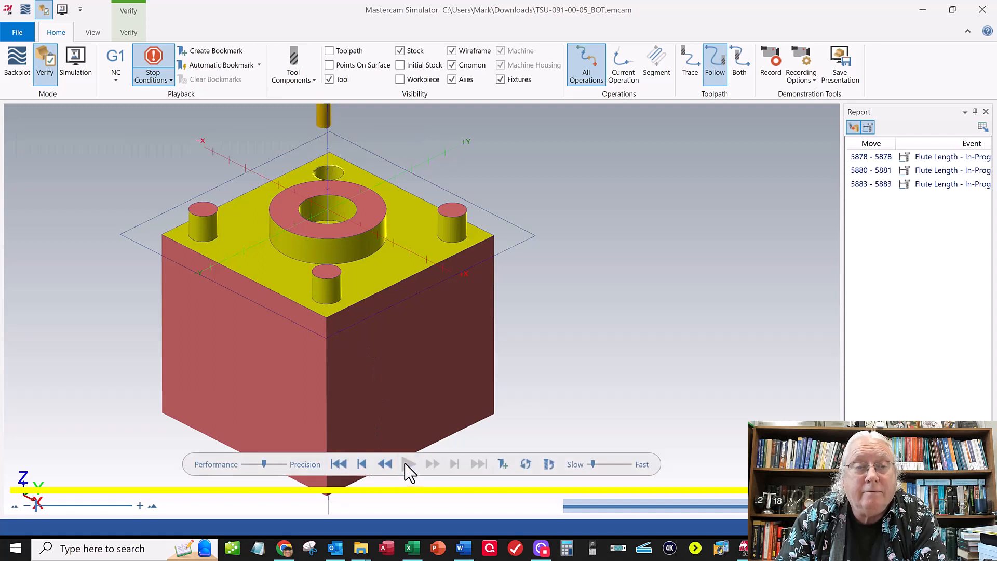
- Inspect the machined bosses, ring and corner hole on the verified stock, and close the simulator
mouse_move(382, 329)
middle_down()
mouse_move(383, 302)
mouse_move(387, 314)
middle_up()
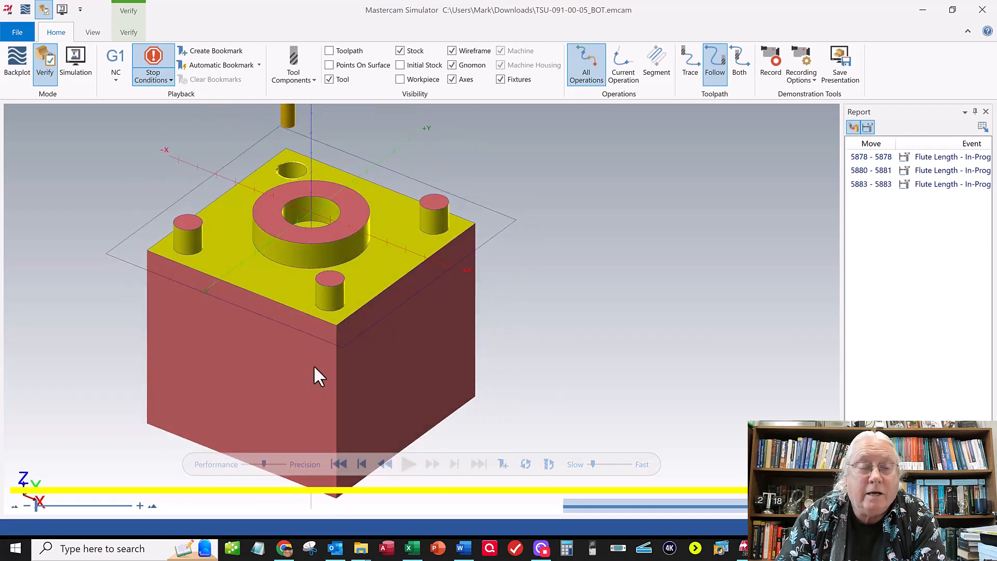
scroll(313, 364, up, 3)
scroll(311, 366, down, 5)
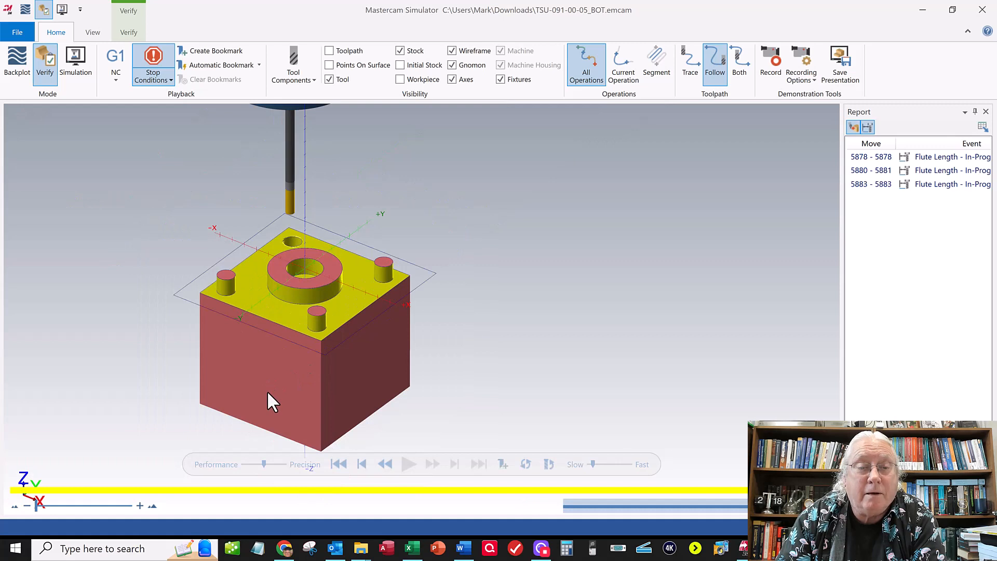
scroll(268, 394, up, 1)
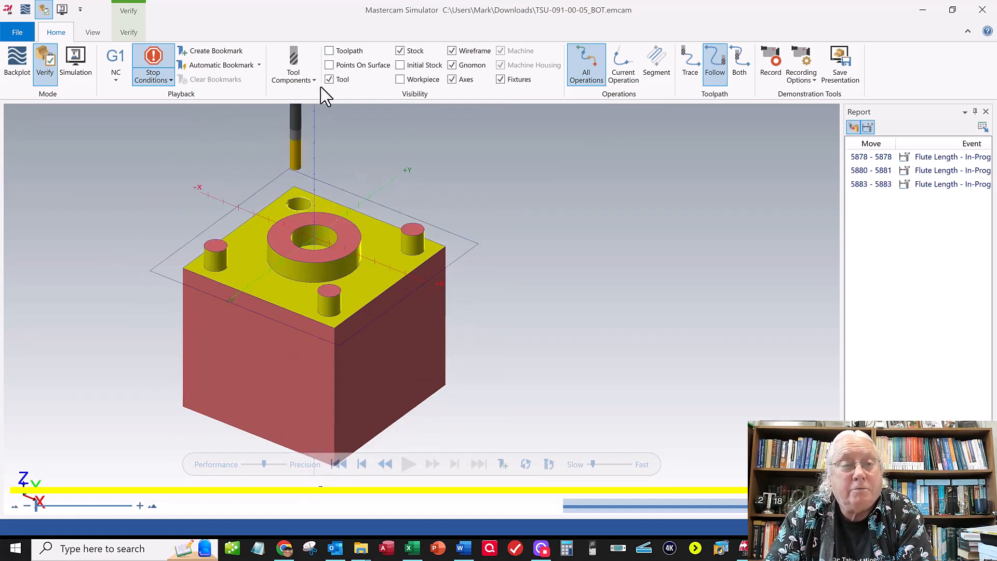
click(982, 10)
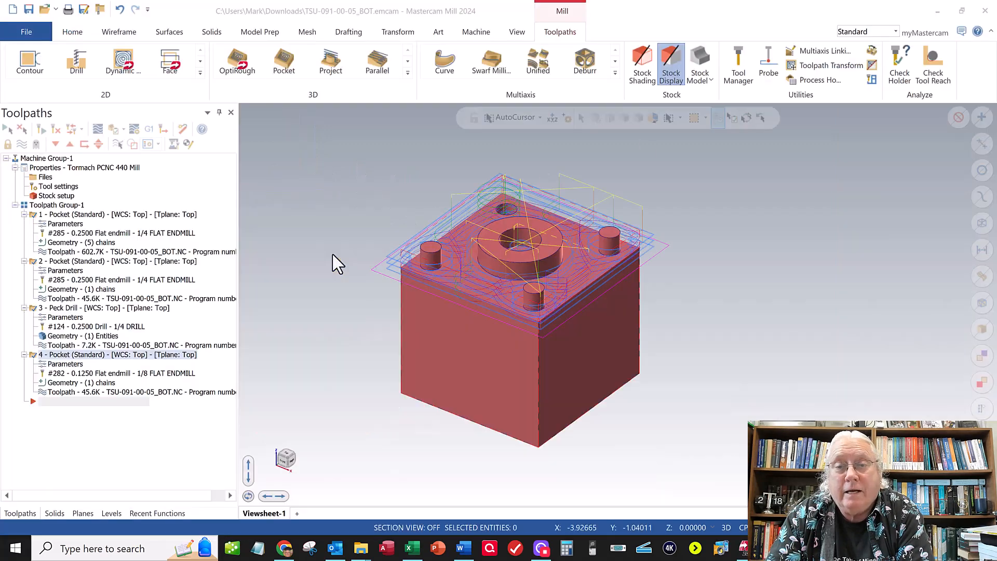
- Save the TSU-091-00-05_BOT part file after the verification
scroll(447, 357, down, 1)
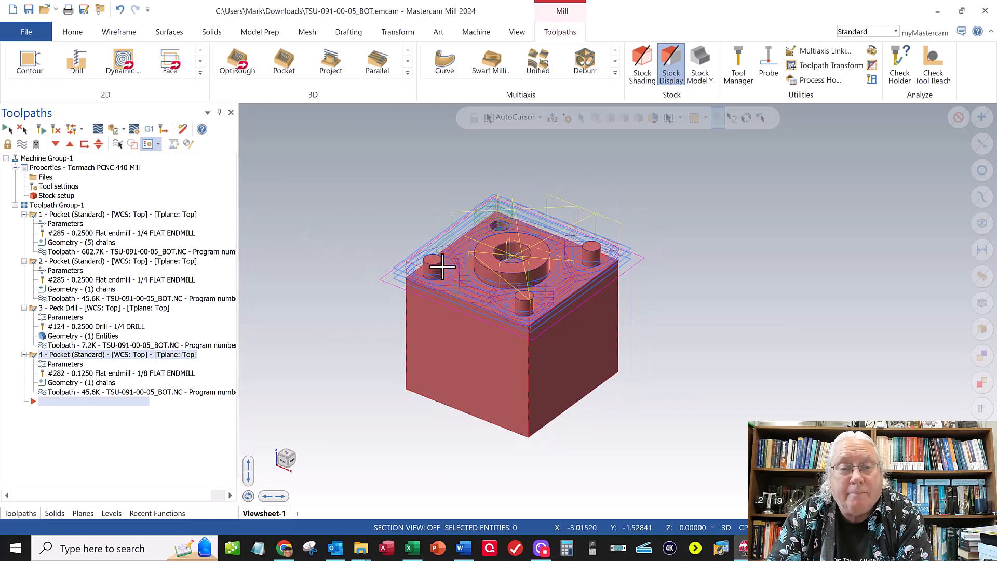
scroll(471, 356, down, 1)
scroll(474, 356, up, 1)
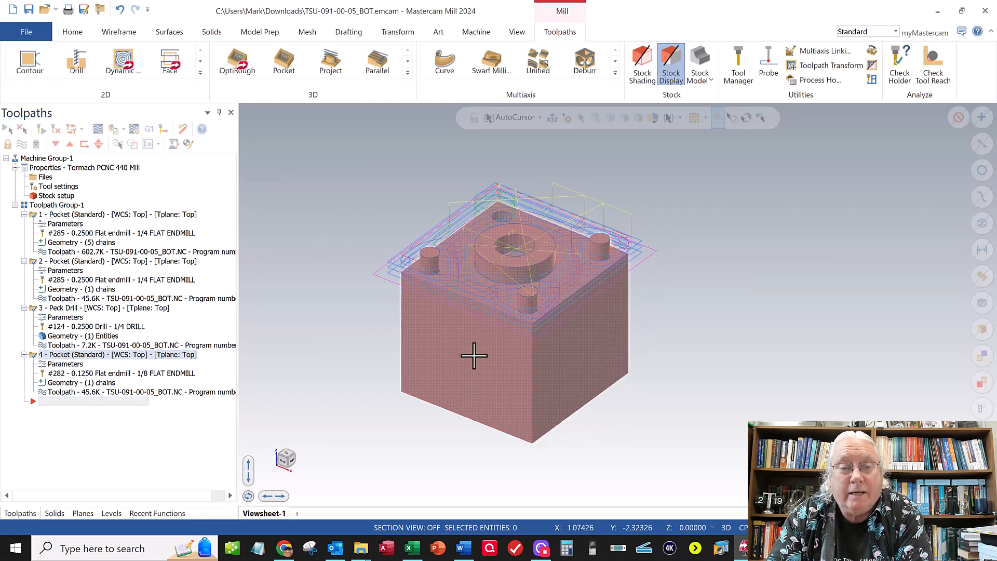
click(26, 24)
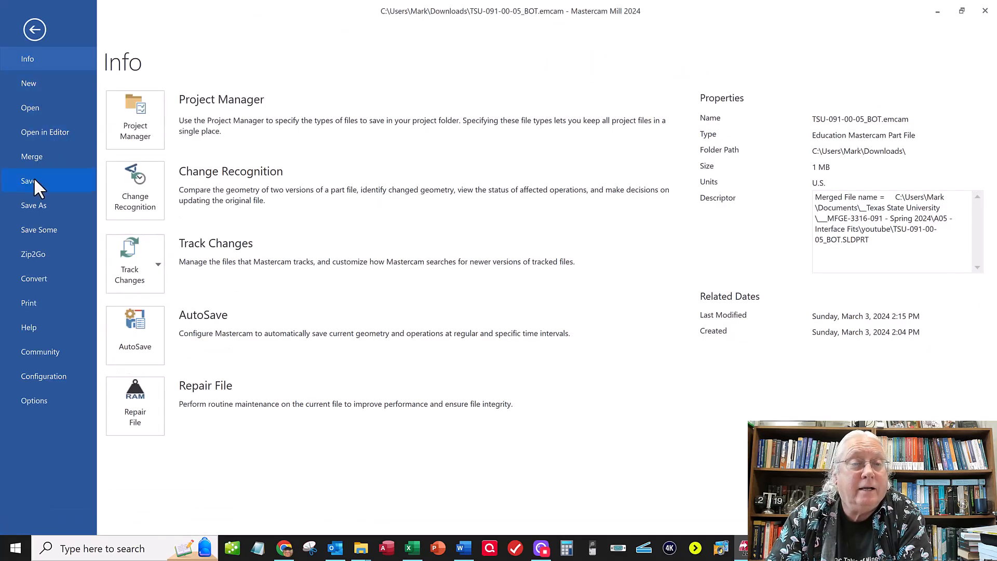
click(31, 180)
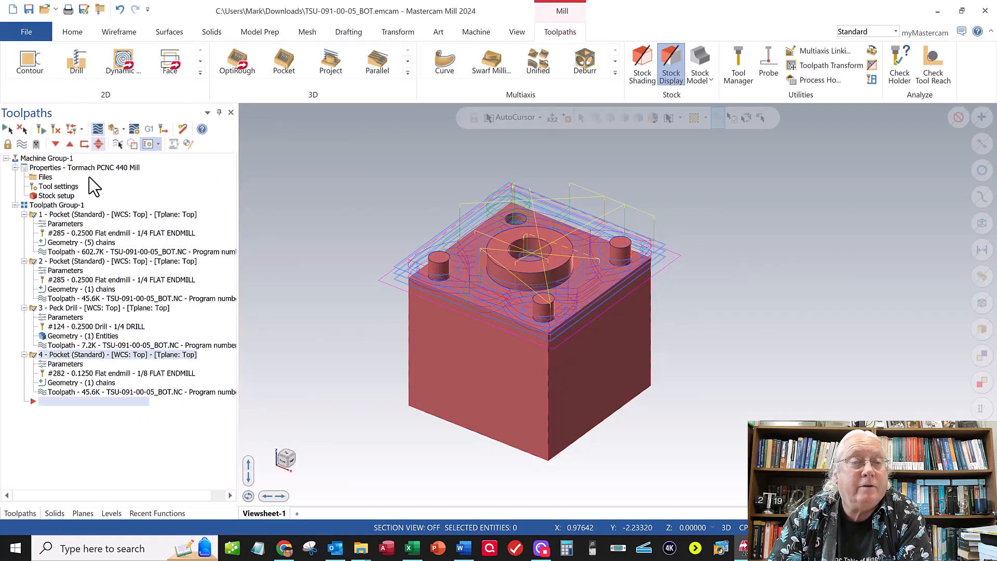
- Review the post processing options for the toolpaths, declining a different post processor, and close them without posting NC code
click(162, 129)
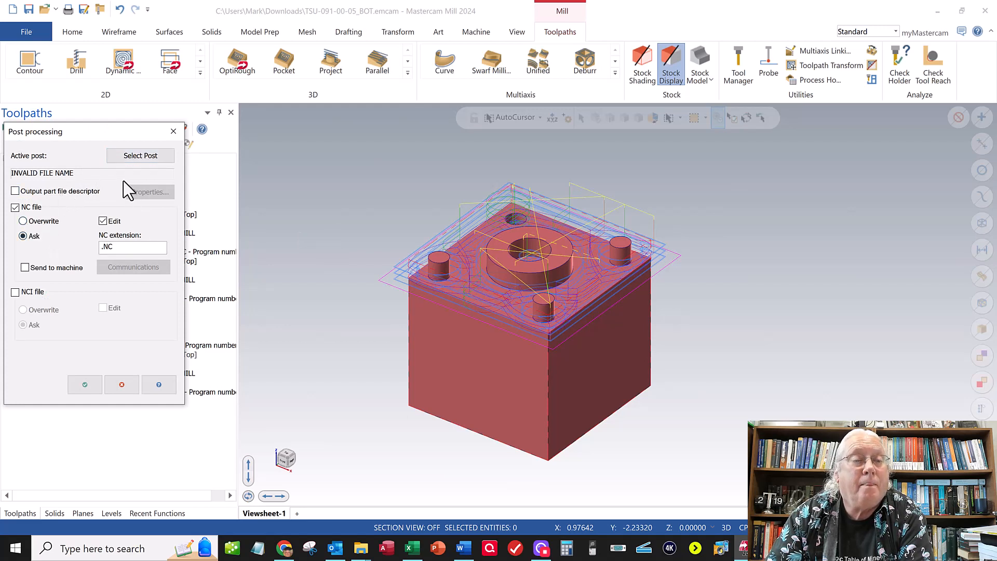
click(136, 160)
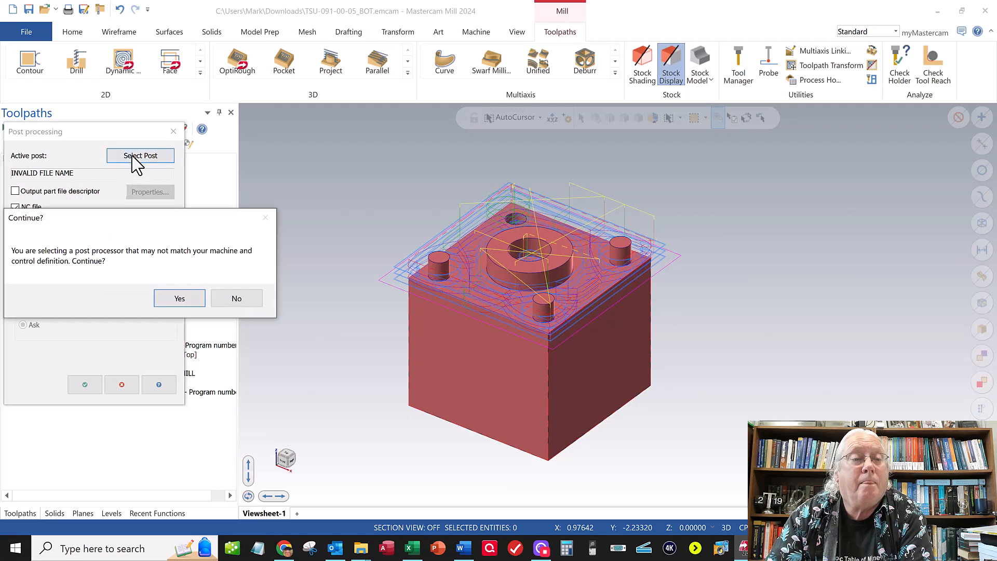
click(241, 303)
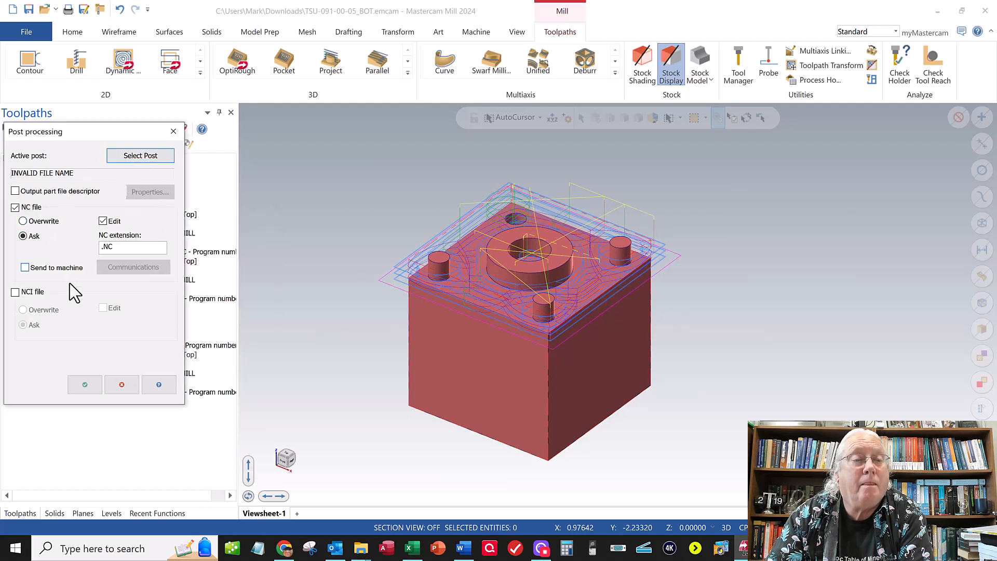
click(42, 194)
click(42, 194)
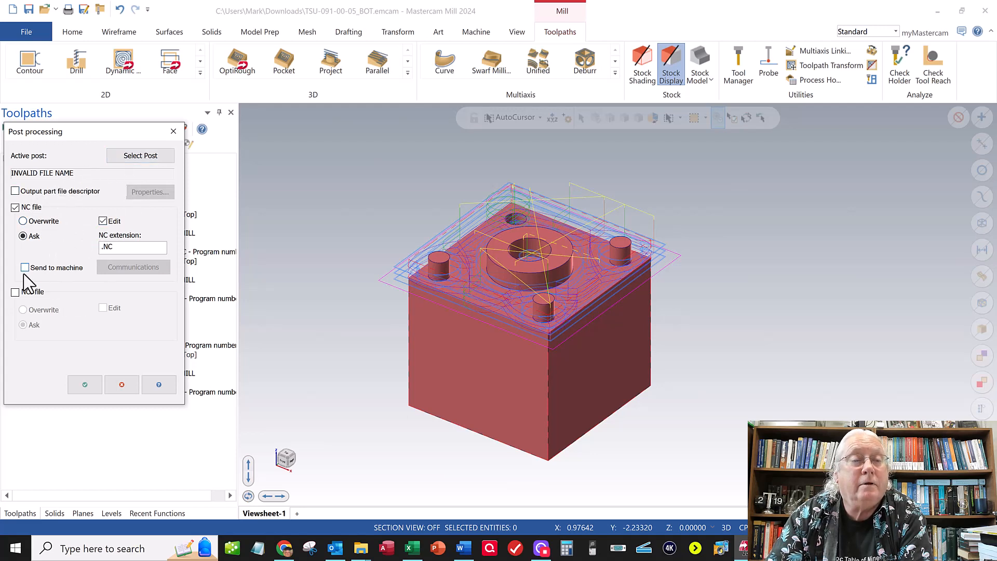
drag(64, 131, 195, 131)
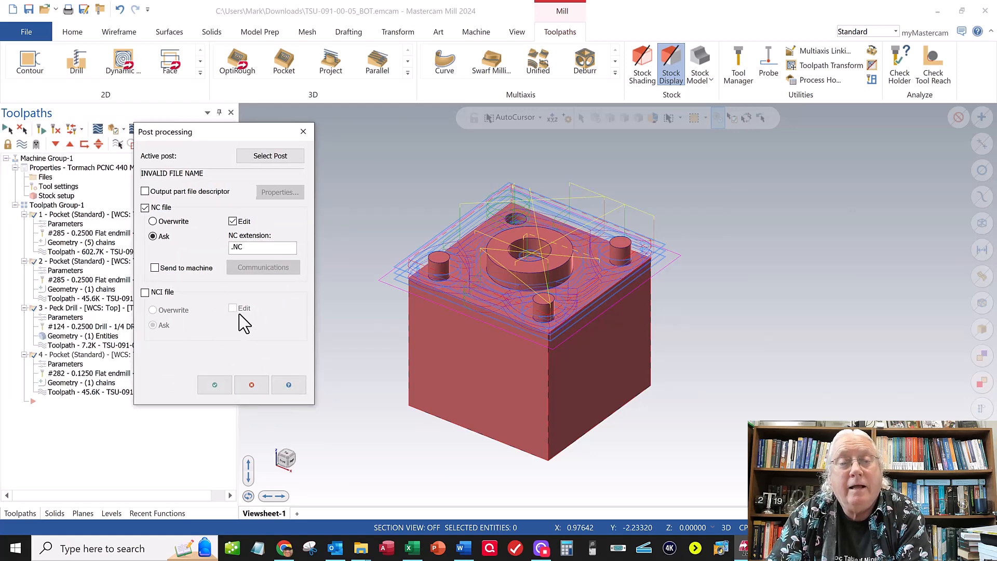
click(254, 385)
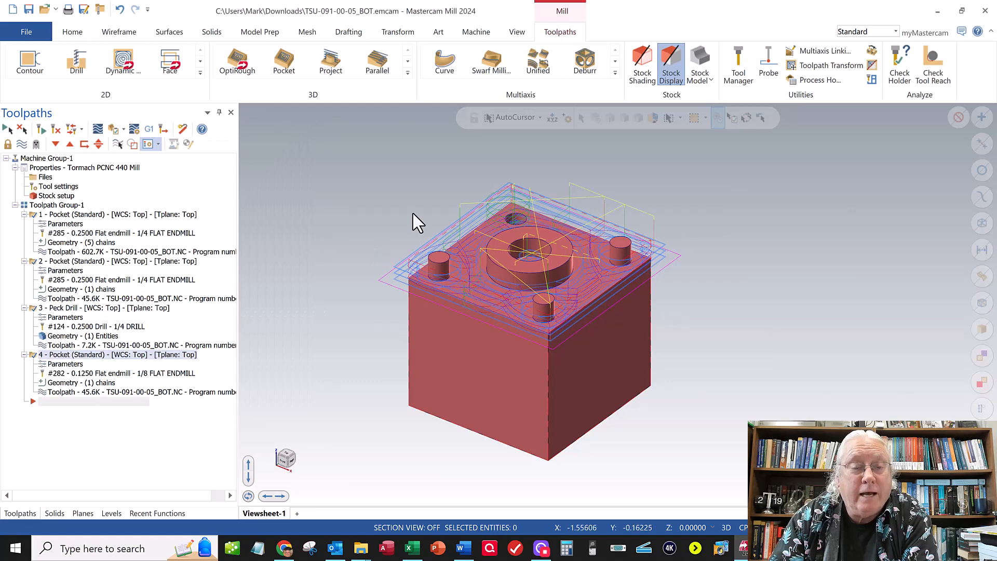